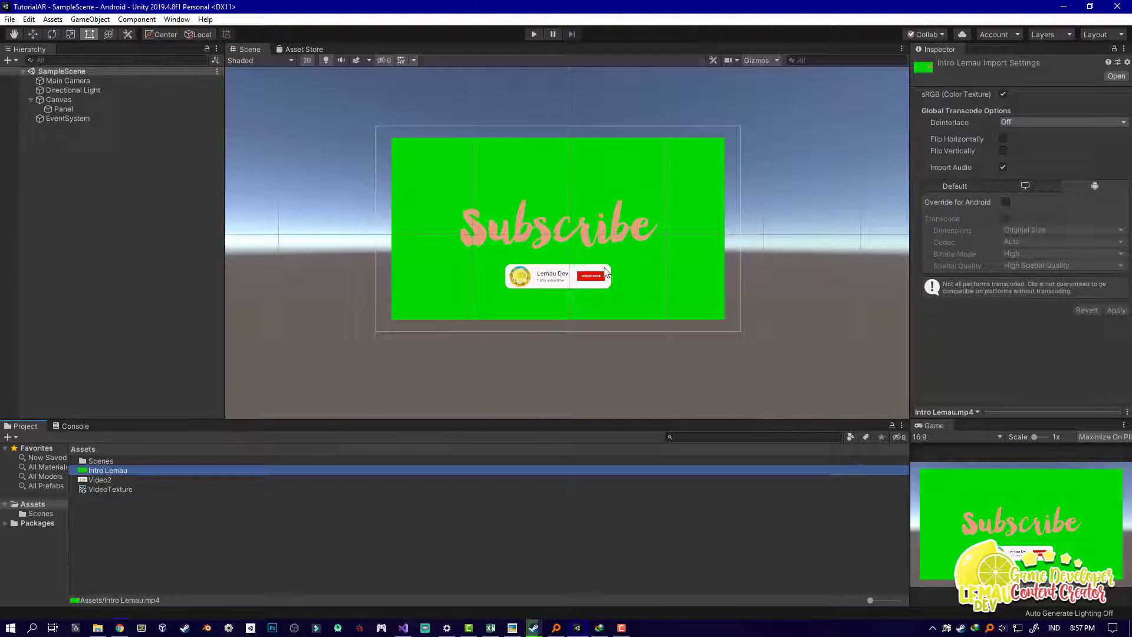
# Select btn_left through btn_right together, set Texture Type to Sprite (2D and UI), and apply
pyautogui.scroll(3, 578, 272)
pyautogui.moveTo(578, 272); pyautogui.dragTo(581, 274, button='middle')
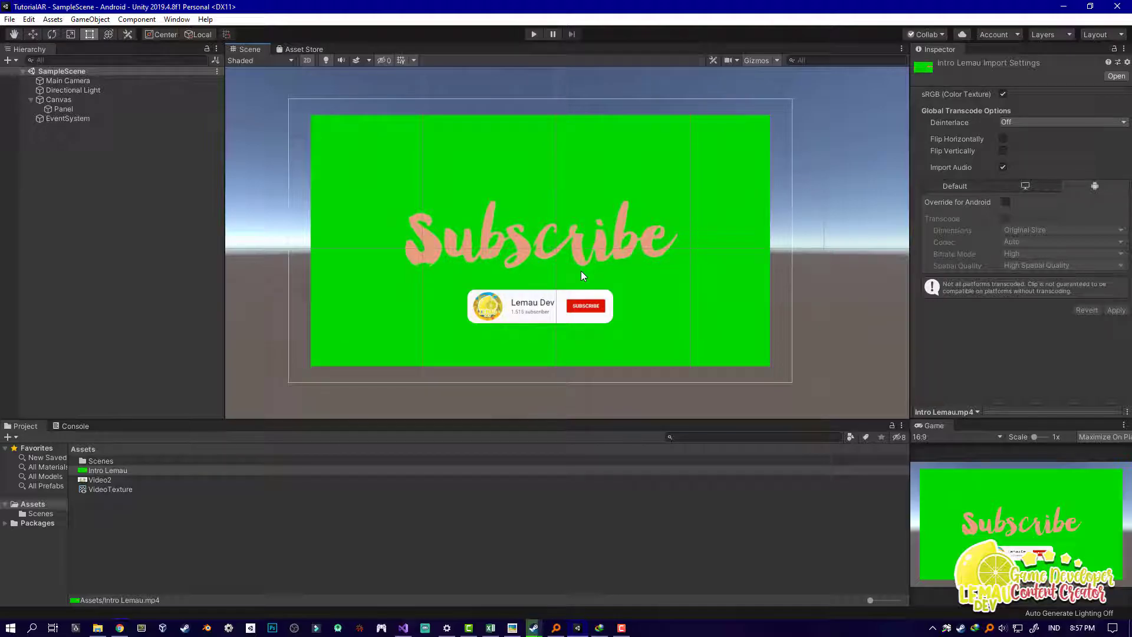
pyautogui.moveTo(582, 272); pyautogui.dragTo(526, 240, button='middle')
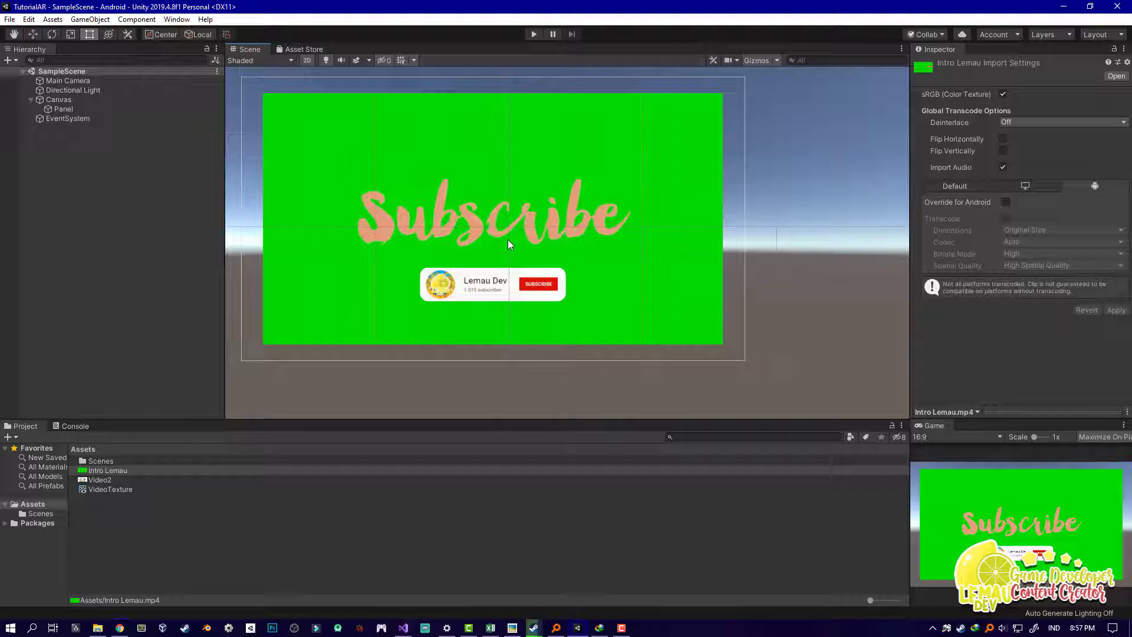
pyautogui.moveTo(509, 243); pyautogui.dragTo(533, 242, button='middle')
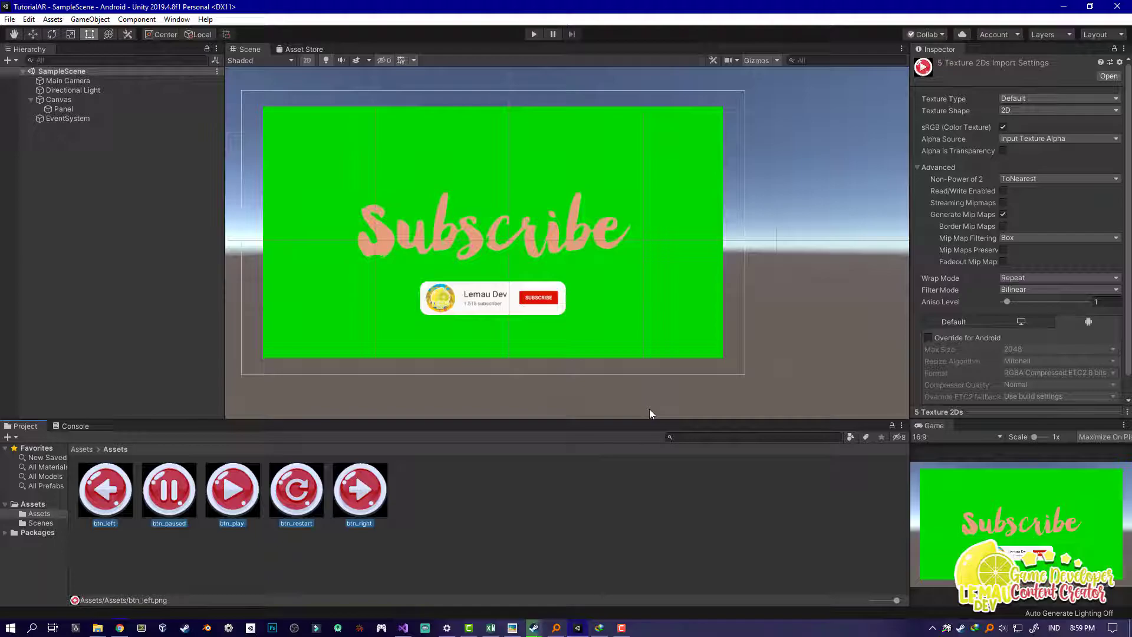
pyautogui.click(466, 497)
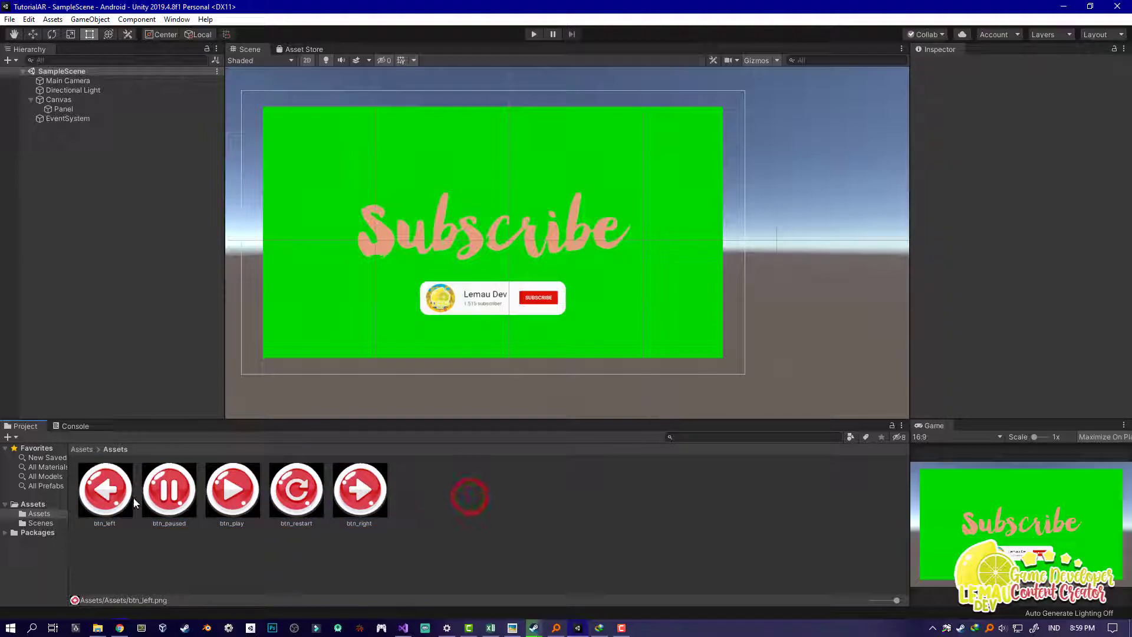
pyautogui.click(105, 490)
pyautogui.keyDown('shift'); pyautogui.click(344, 497); pyautogui.keyUp('shift')
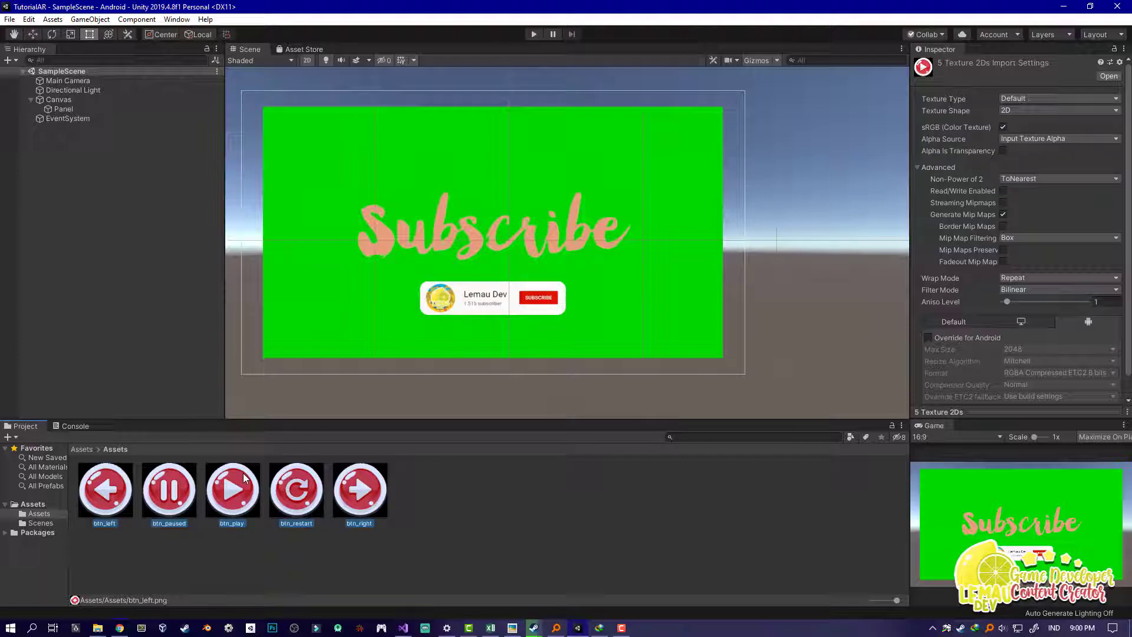
pyautogui.click(401, 519)
pyautogui.click(104, 489)
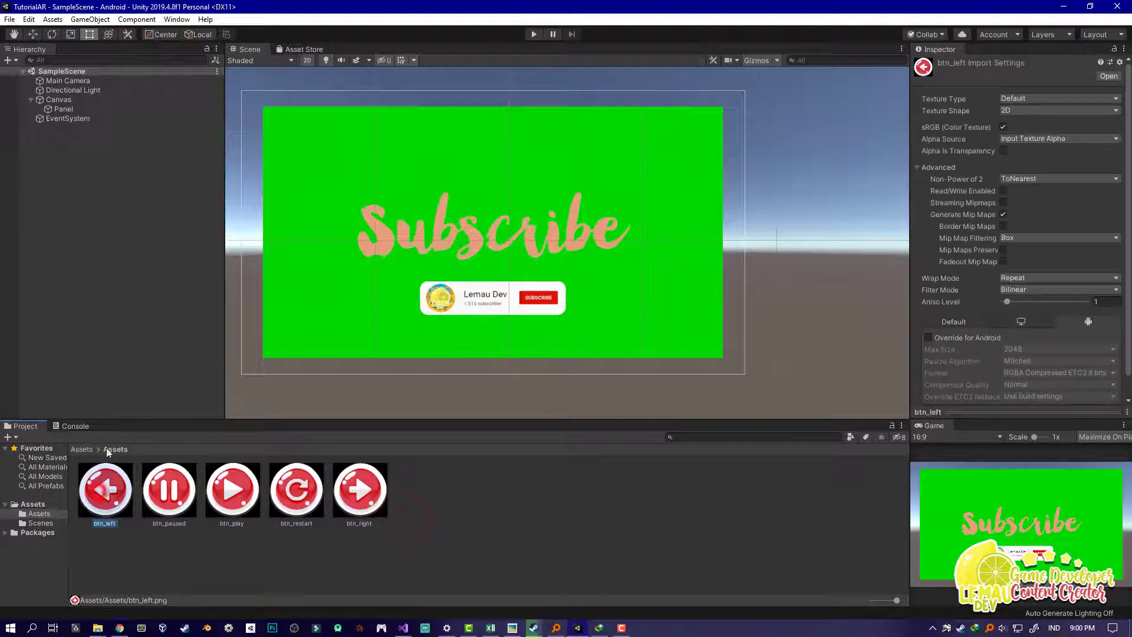
pyautogui.keyDown('shift'); pyautogui.click(366, 494); pyautogui.keyUp('shift')
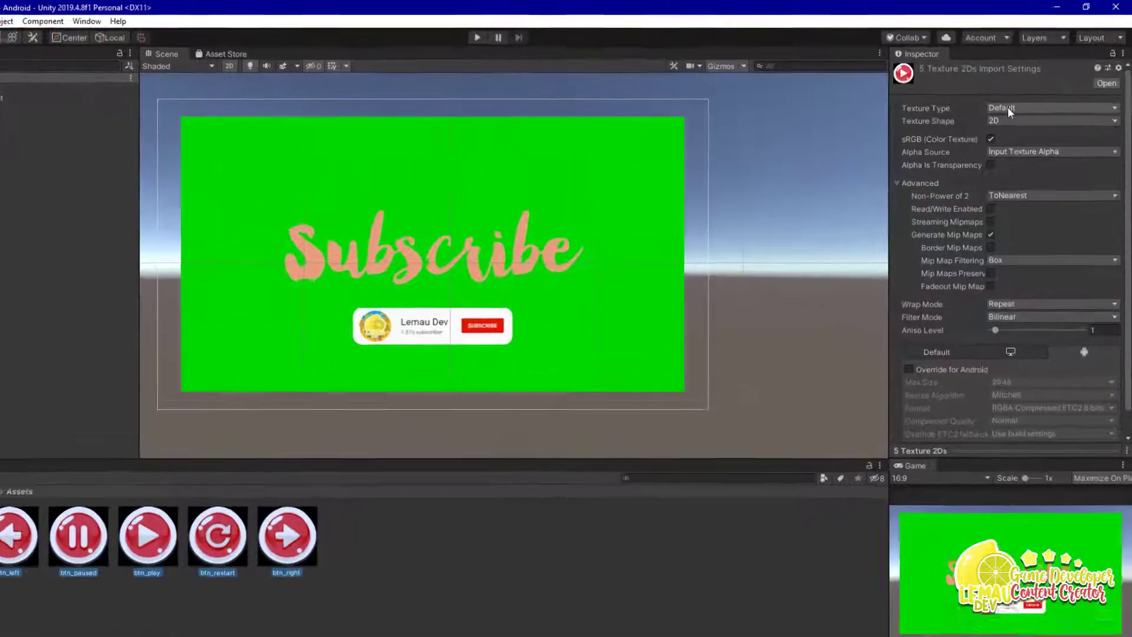
pyautogui.click(1022, 98)
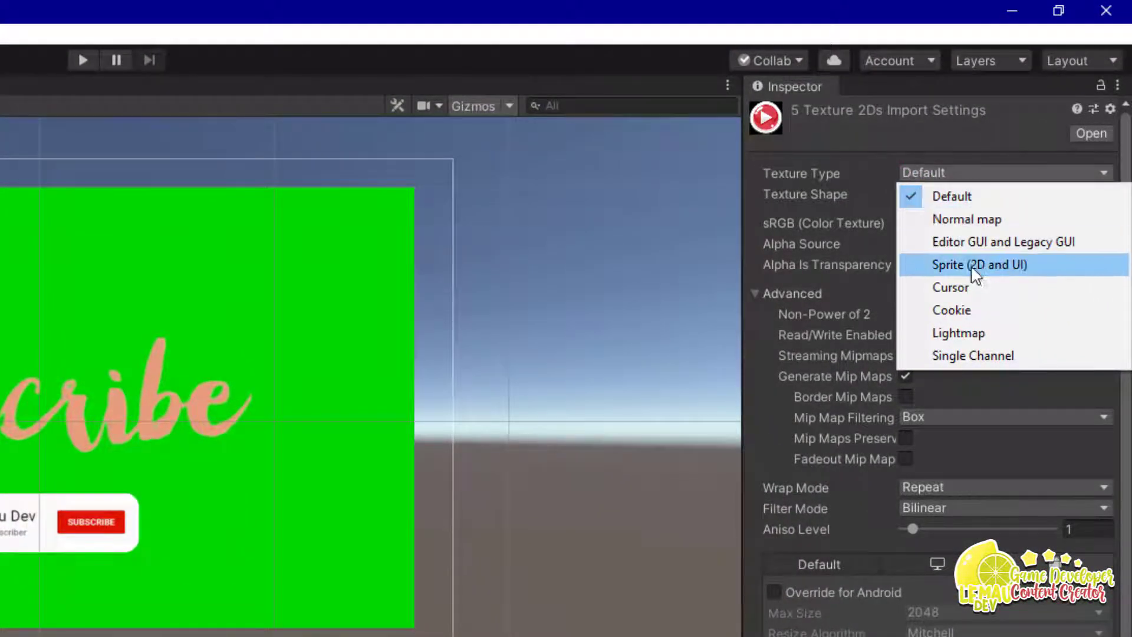
pyautogui.click(1005, 265)
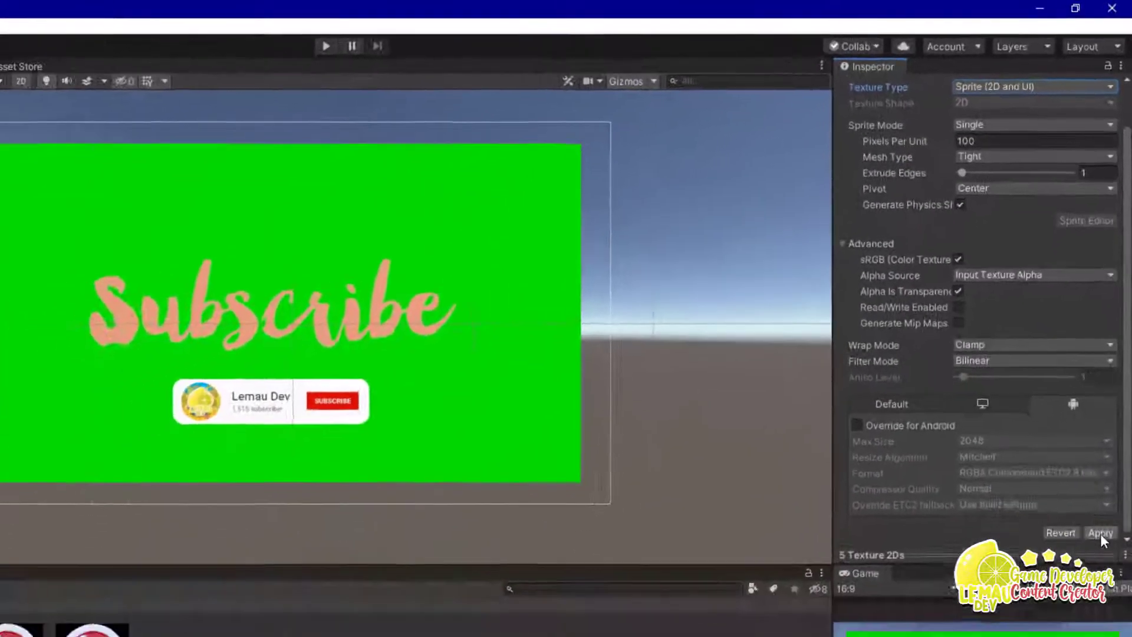
pyautogui.click(1104, 506)
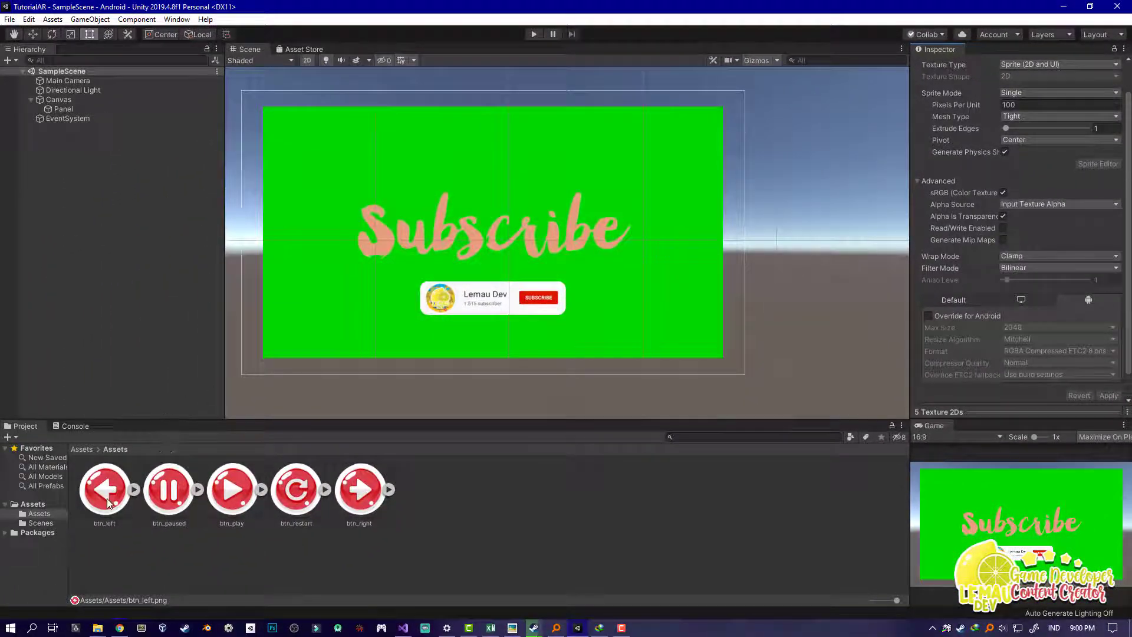
# Check each button image's import settings to confirm the Sprite (2D and UI) type
pyautogui.click(108, 503)
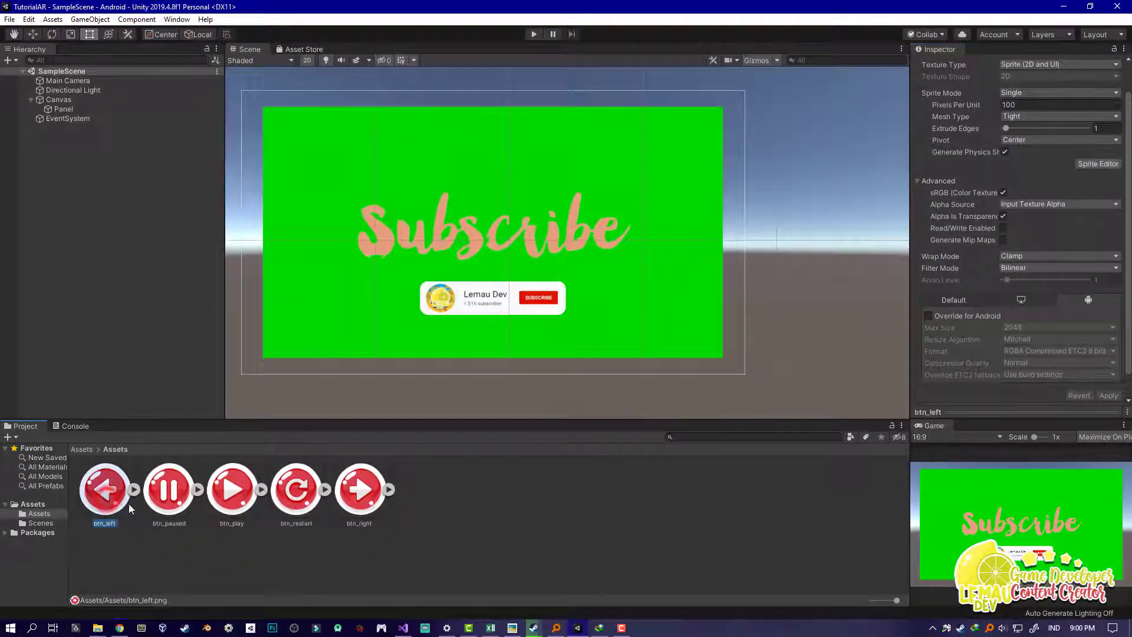
pyautogui.click(157, 504)
pyautogui.click(223, 508)
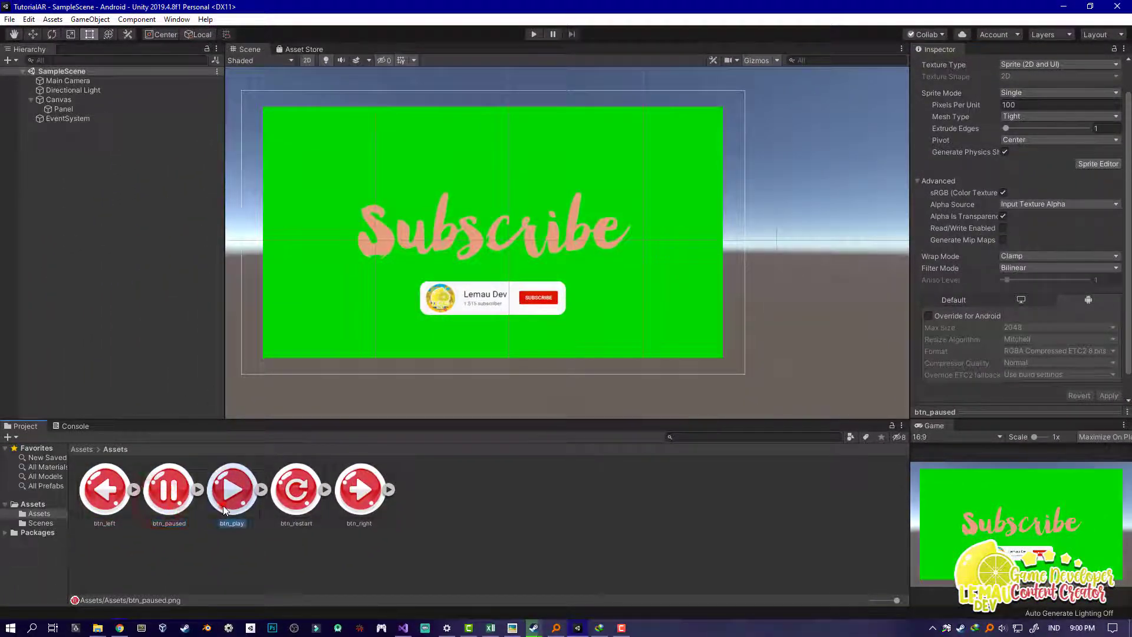
pyautogui.click(290, 504)
pyautogui.click(358, 504)
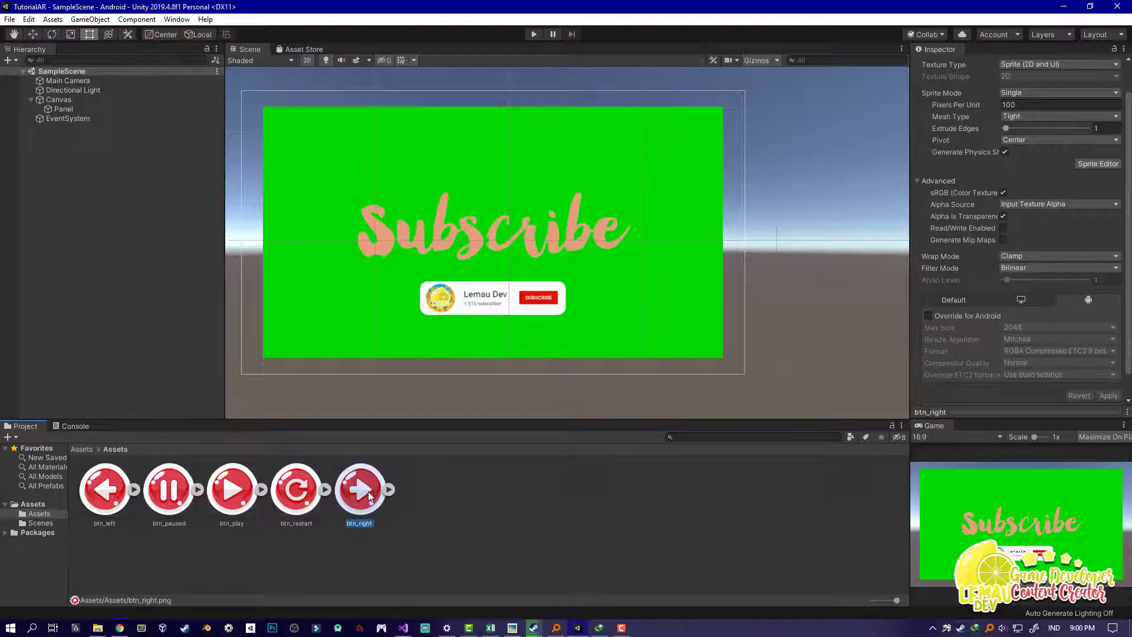
pyautogui.click(105, 493)
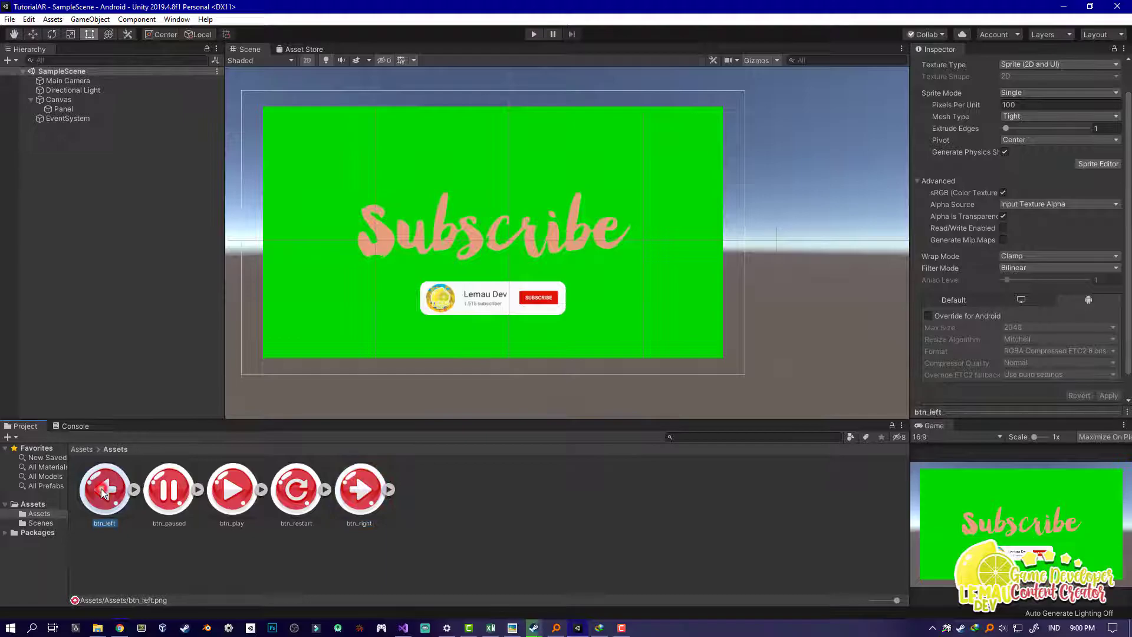
pyautogui.click(171, 494)
pyautogui.click(227, 495)
pyautogui.click(287, 498)
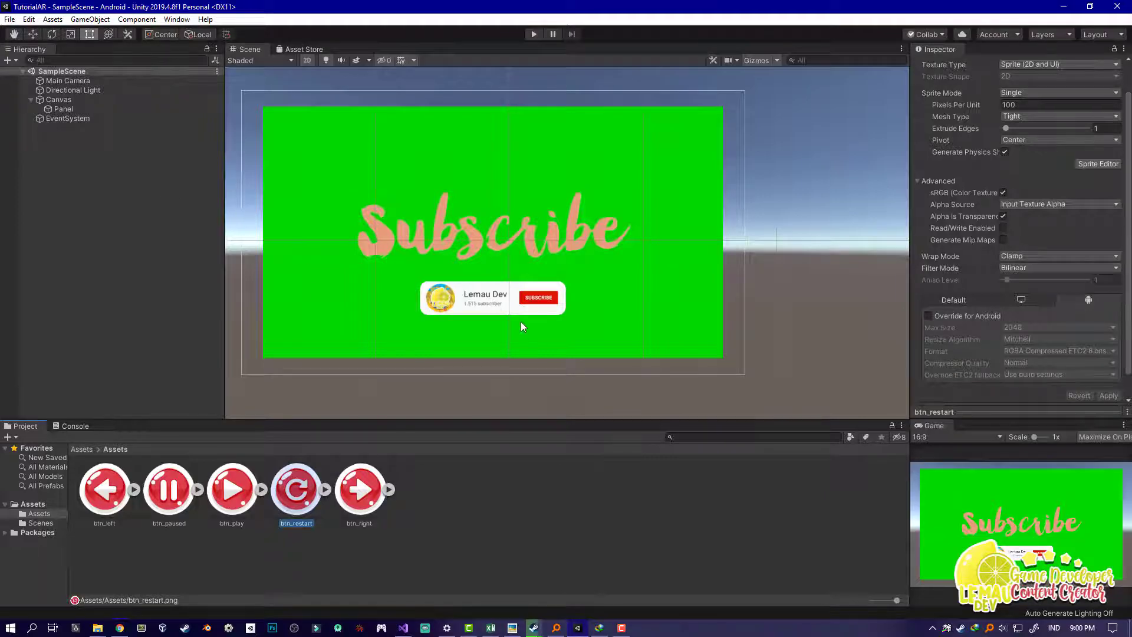
pyautogui.moveTo(521, 326); pyautogui.dragTo(603, 291, button='middle')
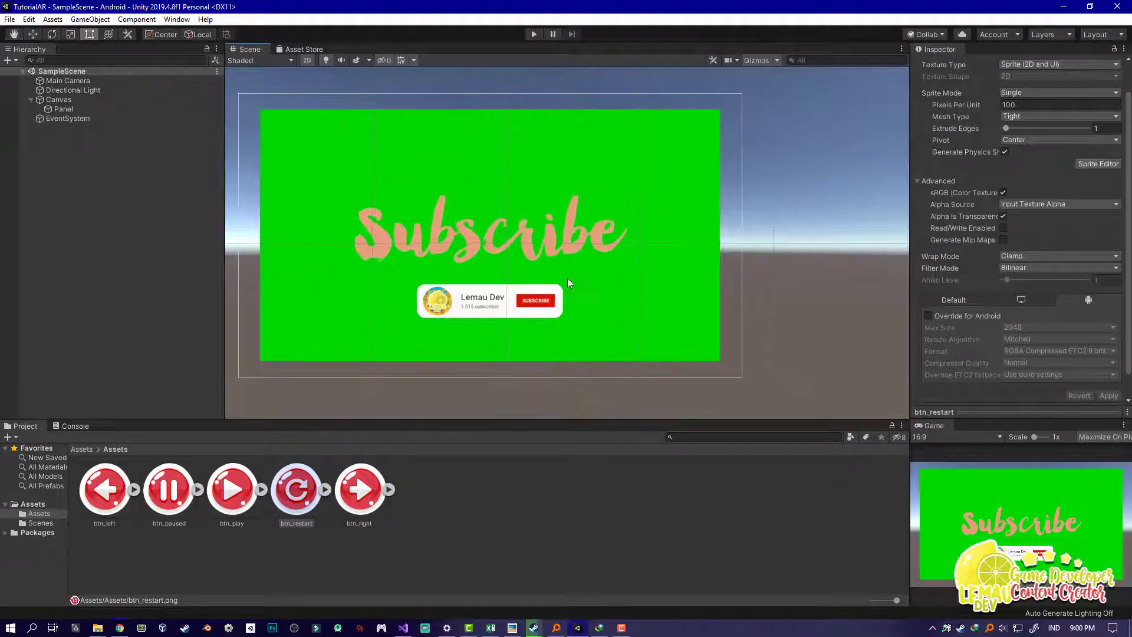
# Select the Panel and collapse its Video Player, Audio Source and Raw Image components
pyautogui.click(80, 100)
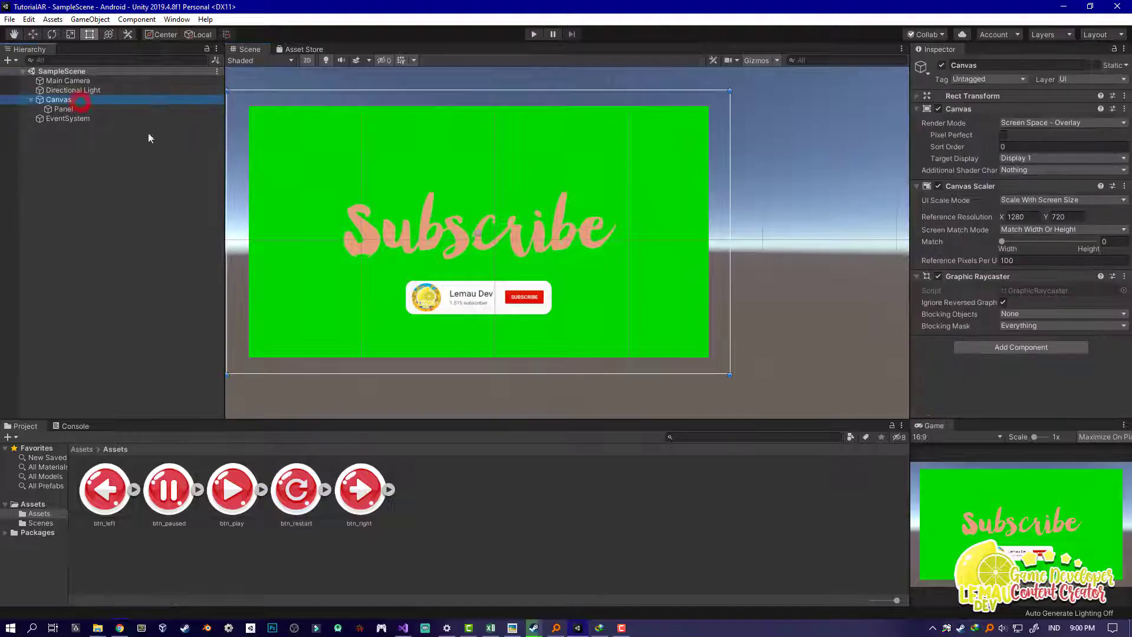
pyautogui.click(62, 109)
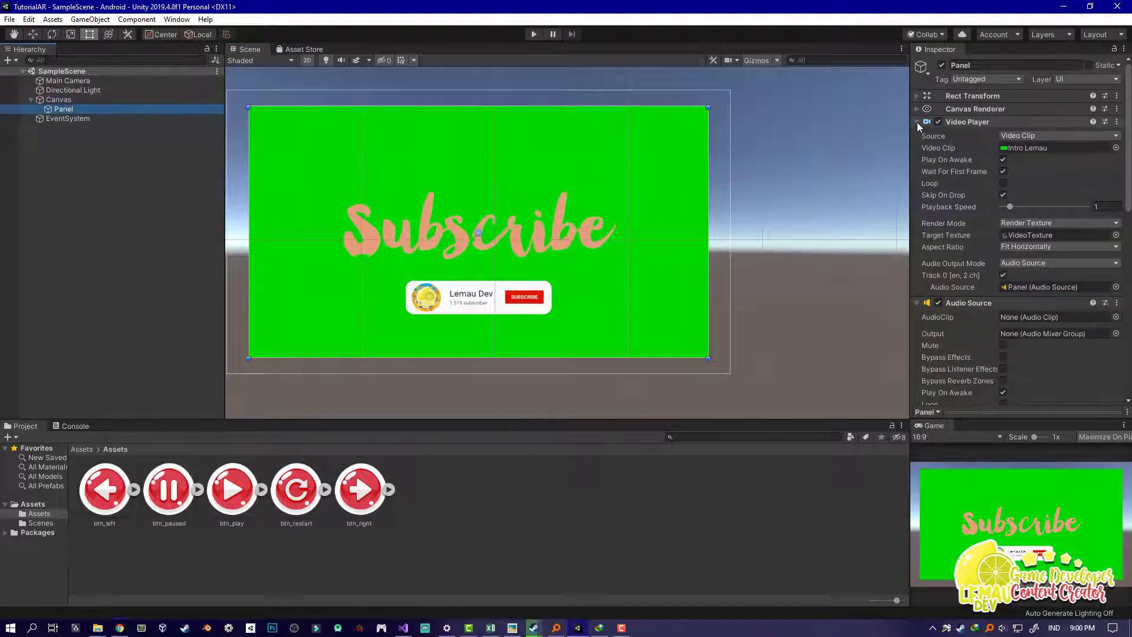
pyautogui.click(917, 122)
pyautogui.click(917, 135)
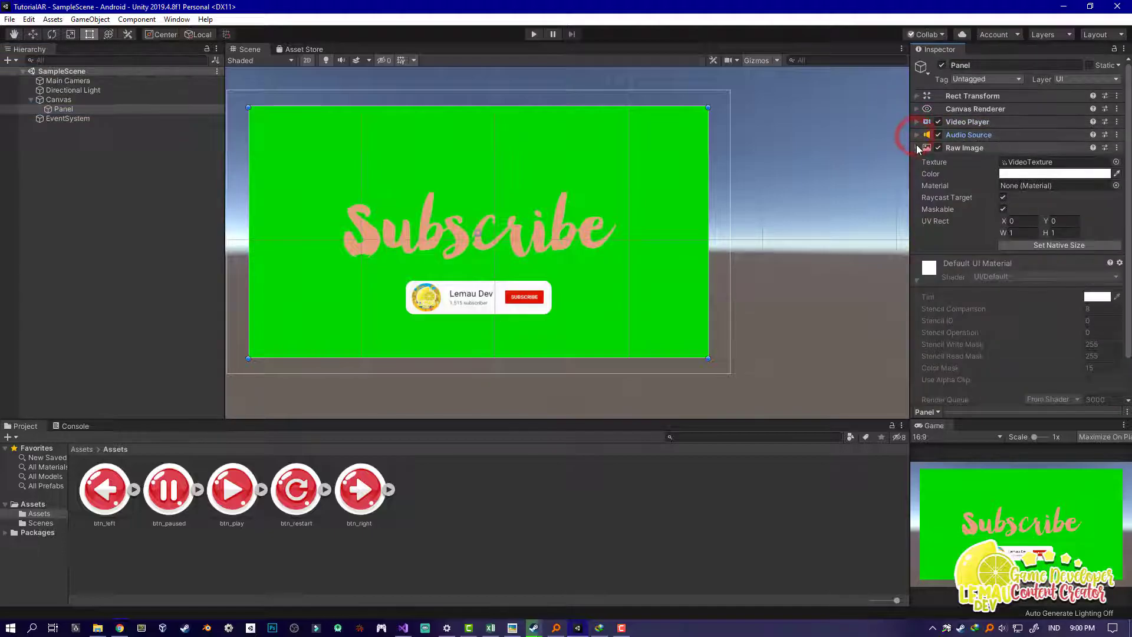
pyautogui.click(917, 148)
# Create a new script named VideoScript and add it to the Panel through Add Component
pyautogui.click(1010, 334)
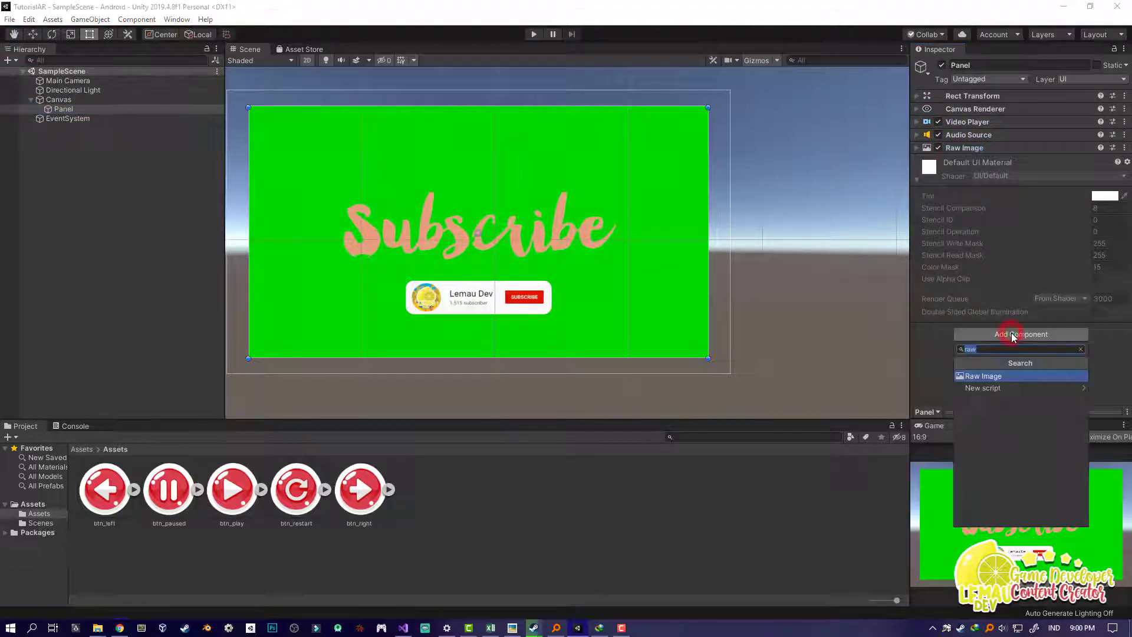
pyautogui.click(920, 342)
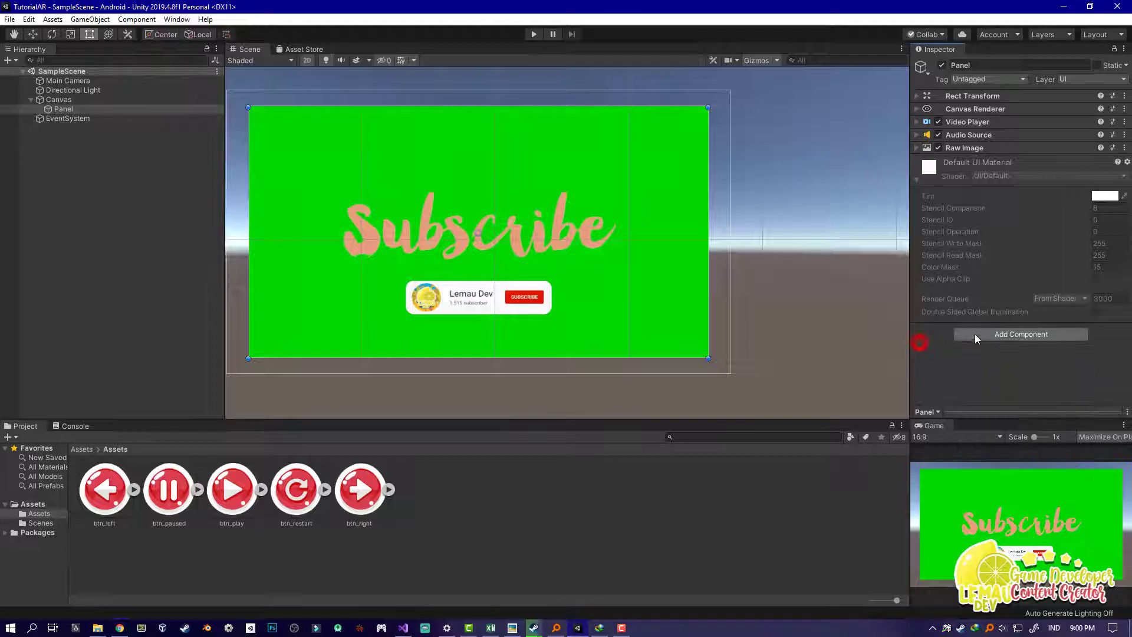
pyautogui.click(983, 333)
pyautogui.write('Video')
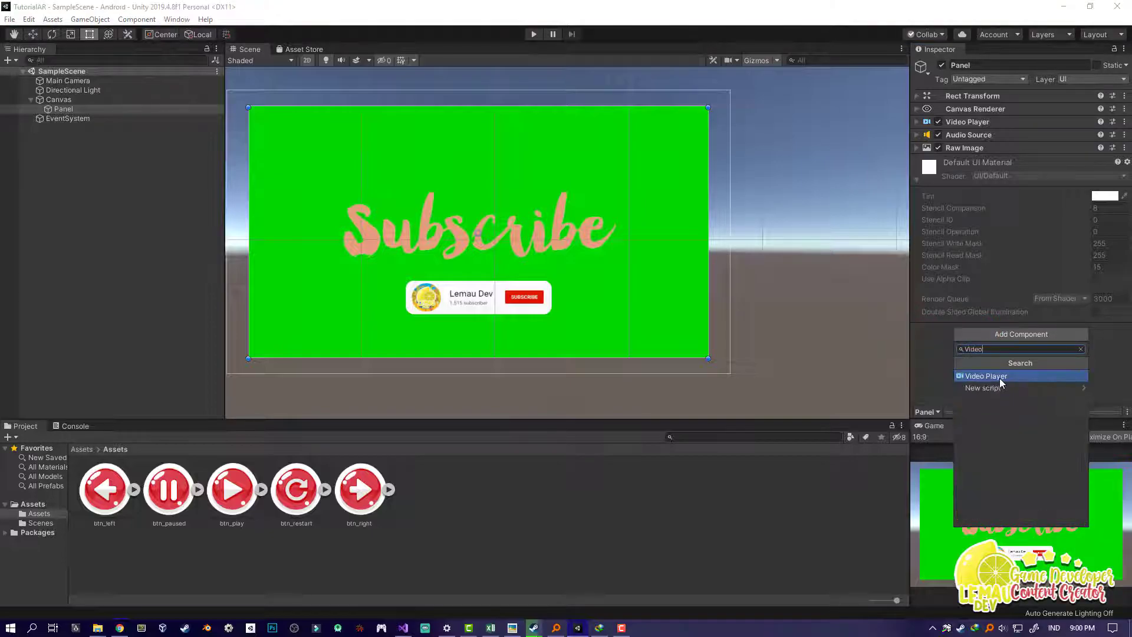
pyautogui.write('C')
pyautogui.press('BackSpace')
pyautogui.press('BackSpace')
pyautogui.press('BackSpace')
pyautogui.write('Scr')
pyautogui.write('ipt')
pyautogui.press('Return')
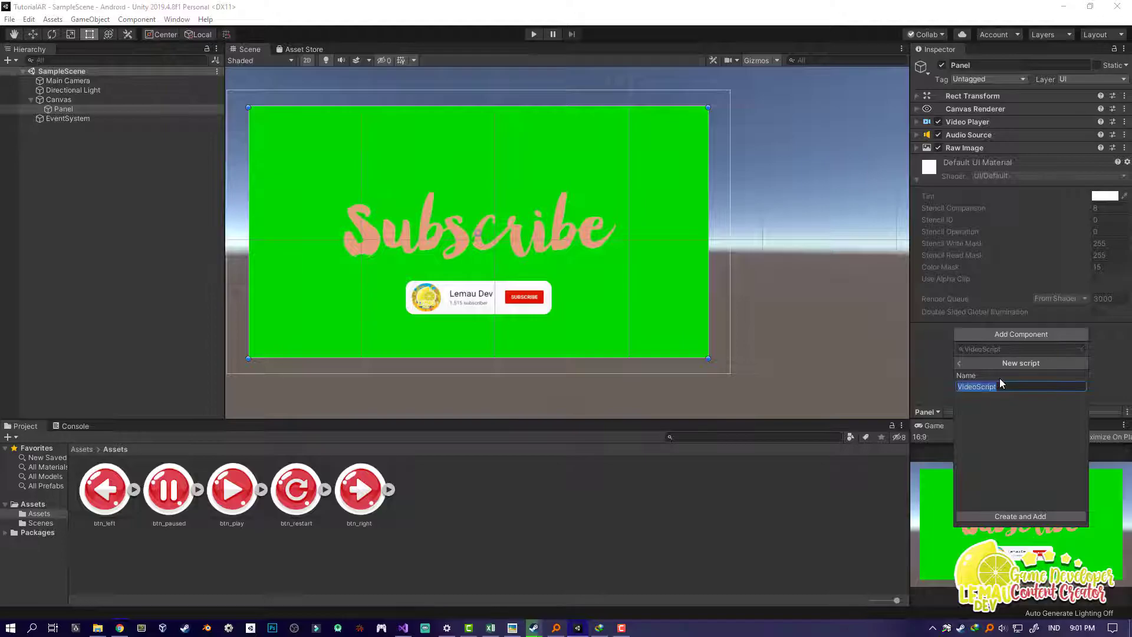
pyautogui.press('Return')
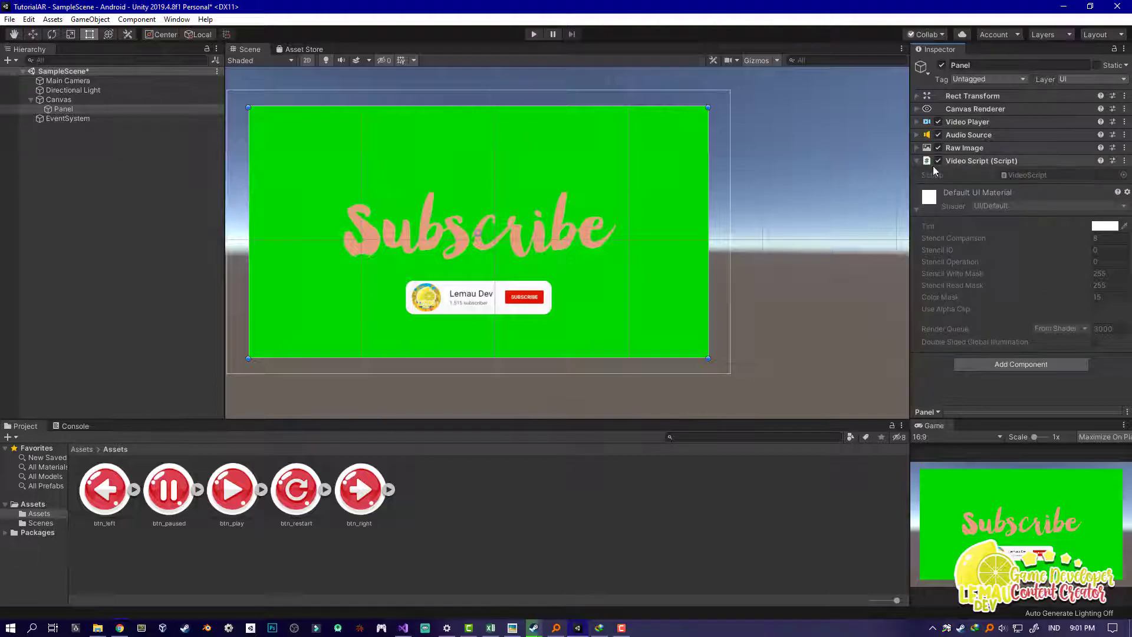
# Open VideoScript in Visual Studio and expand the Assembly-CSharp project
pyautogui.doubleClick(1012, 177)
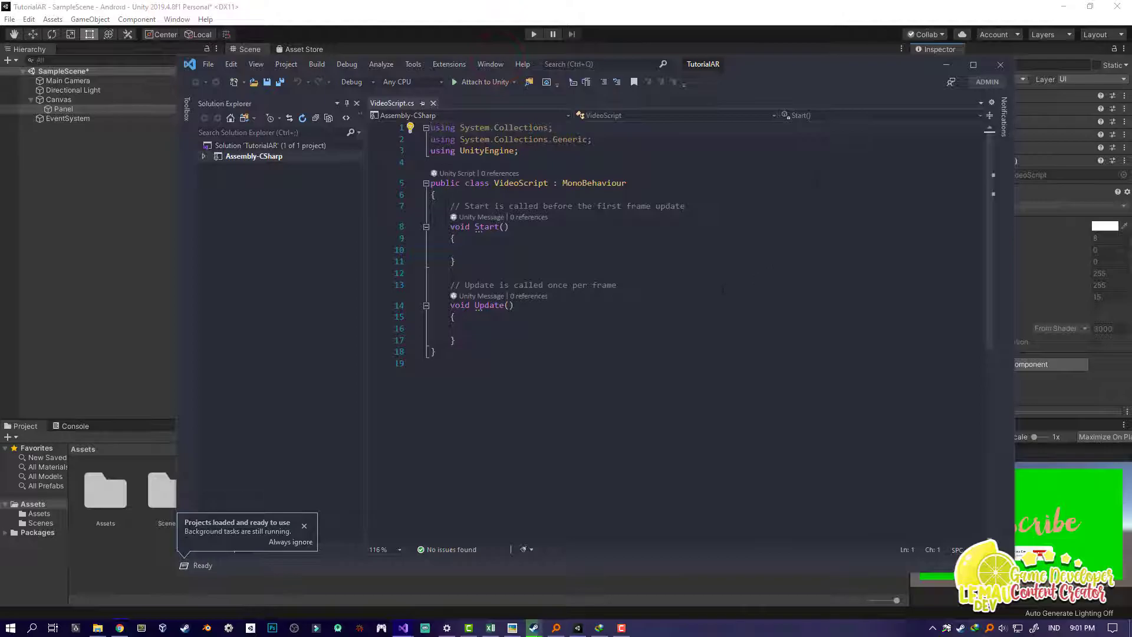
pyautogui.click(721, 288)
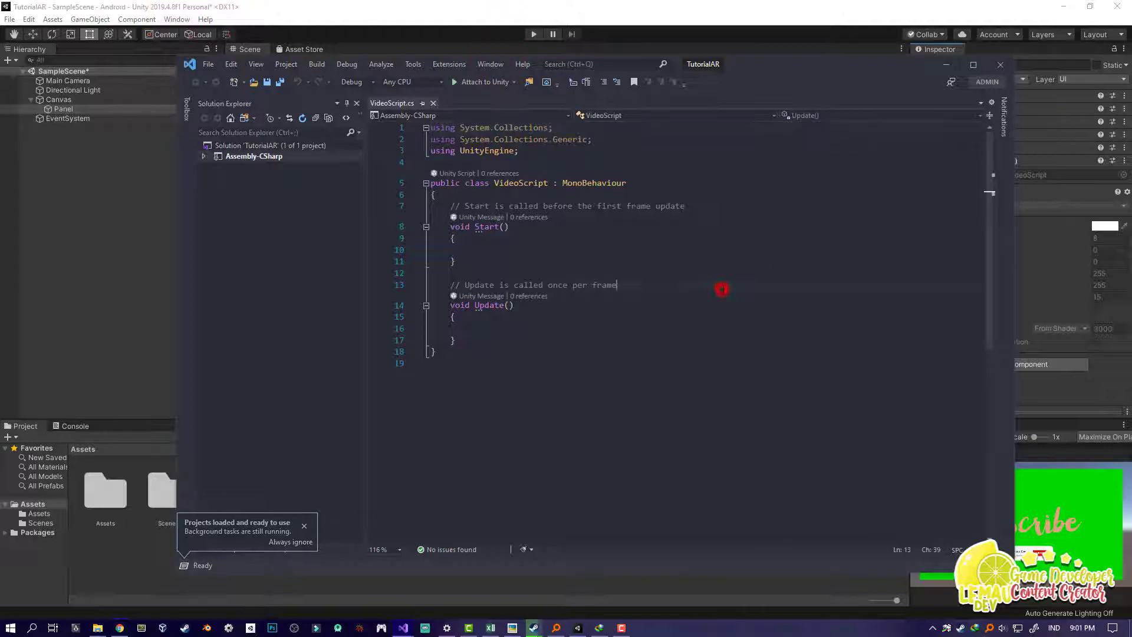
pyautogui.click(203, 157)
pyautogui.click(583, 389)
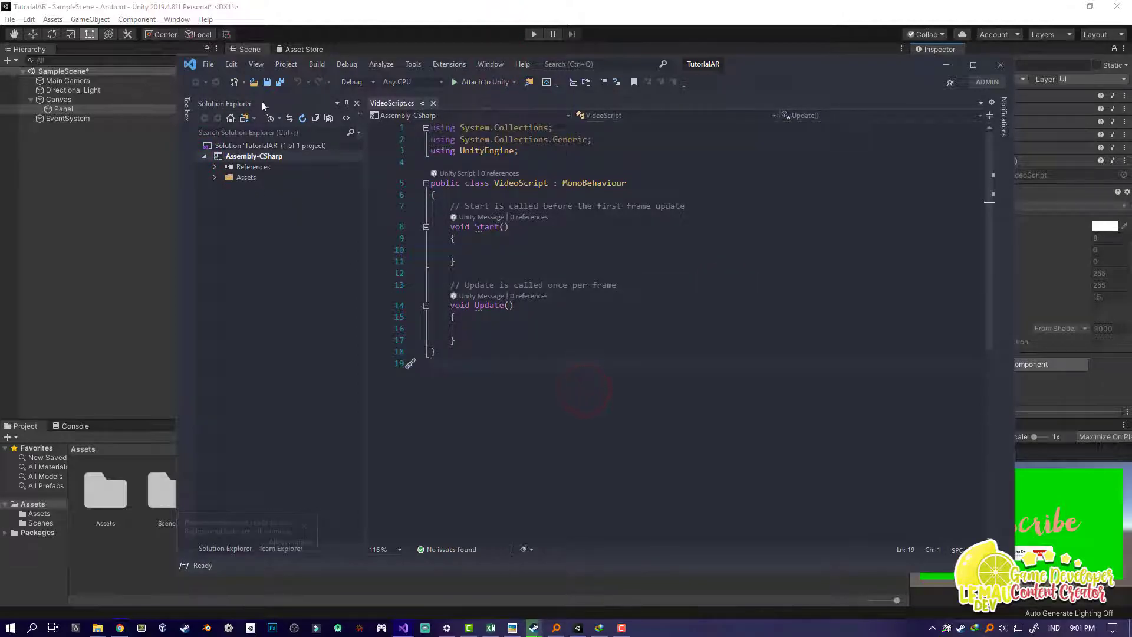
pyautogui.moveTo(840, 77); pyautogui.dragTo(702, 68)
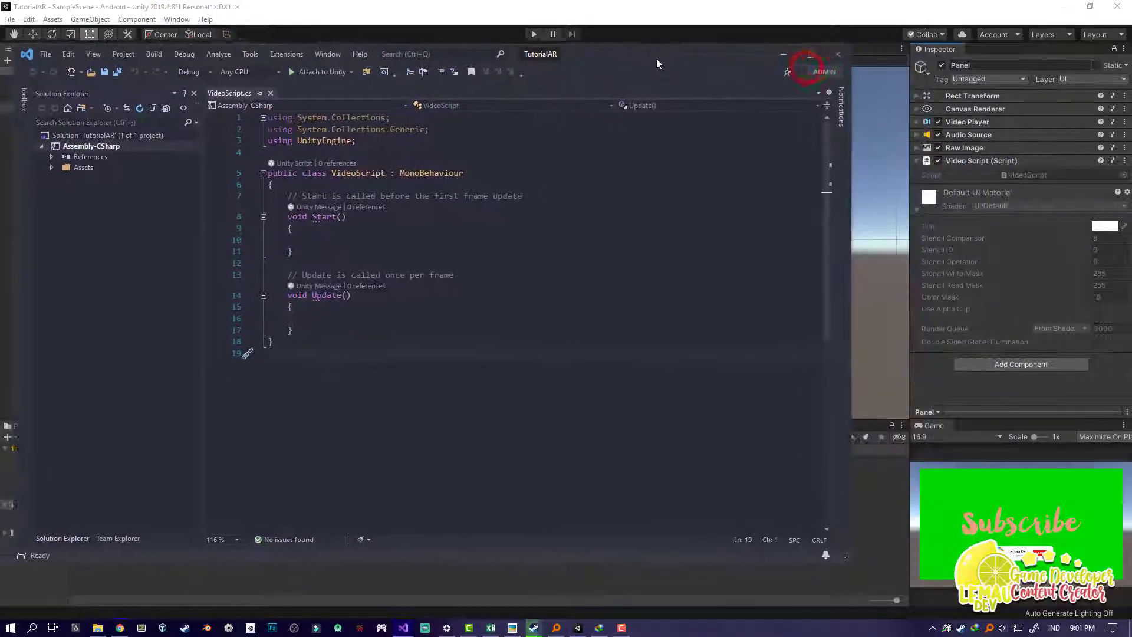
pyautogui.click(530, 321)
# Add a 'using UnityEngine.Video;' line below 'using UnityEngine;'
pyautogui.click(399, 142)
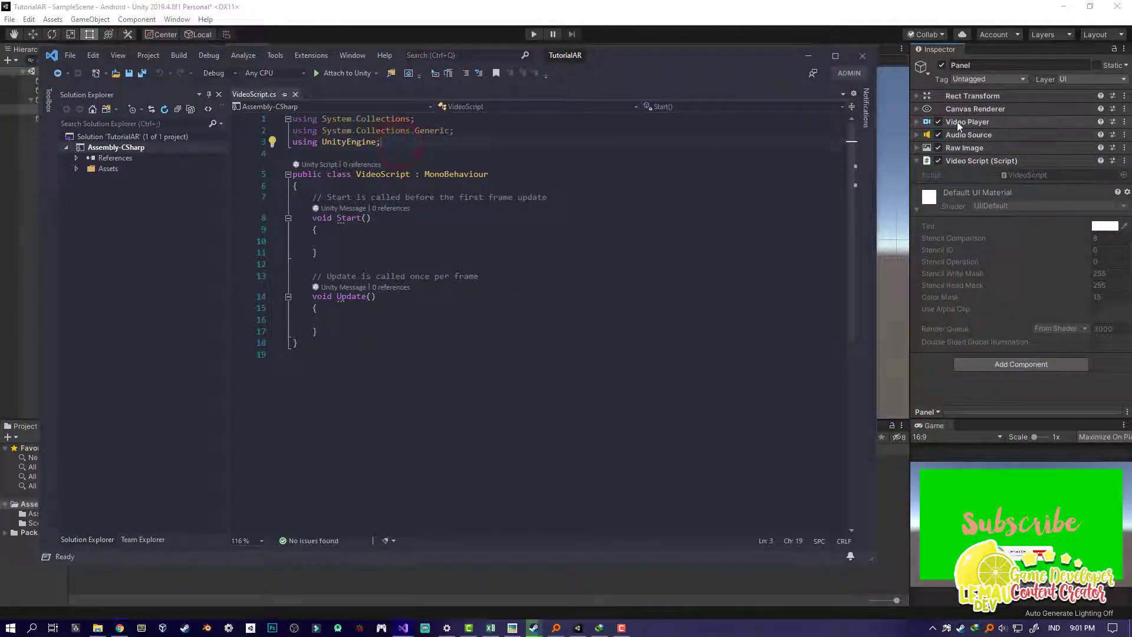
pyautogui.click(395, 142)
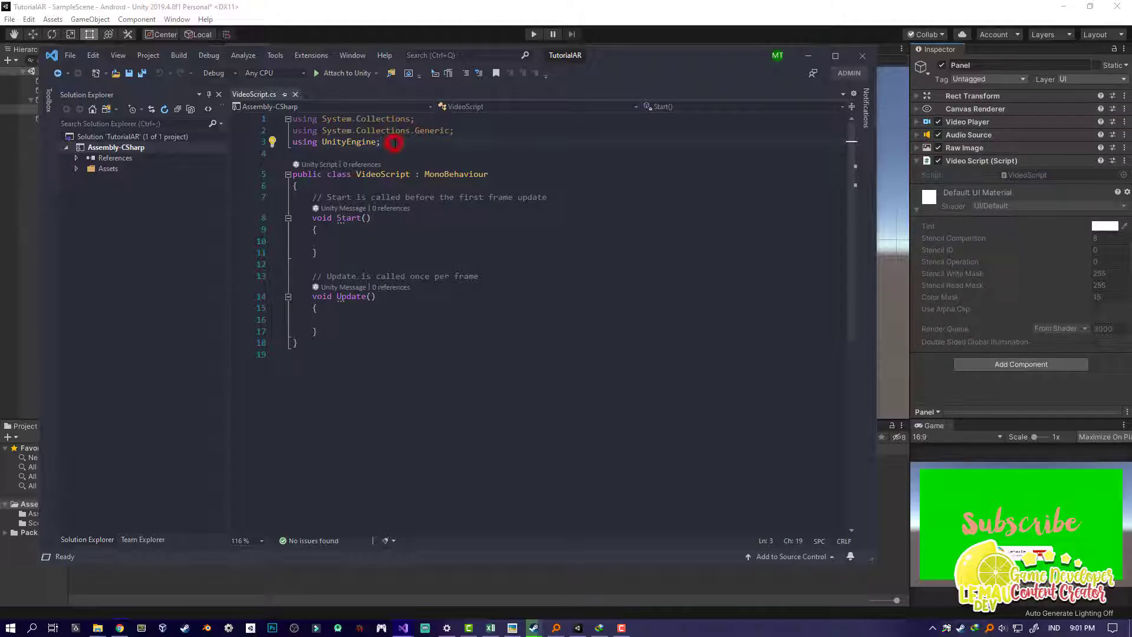
pyautogui.press('Return')
pyautogui.write('using')
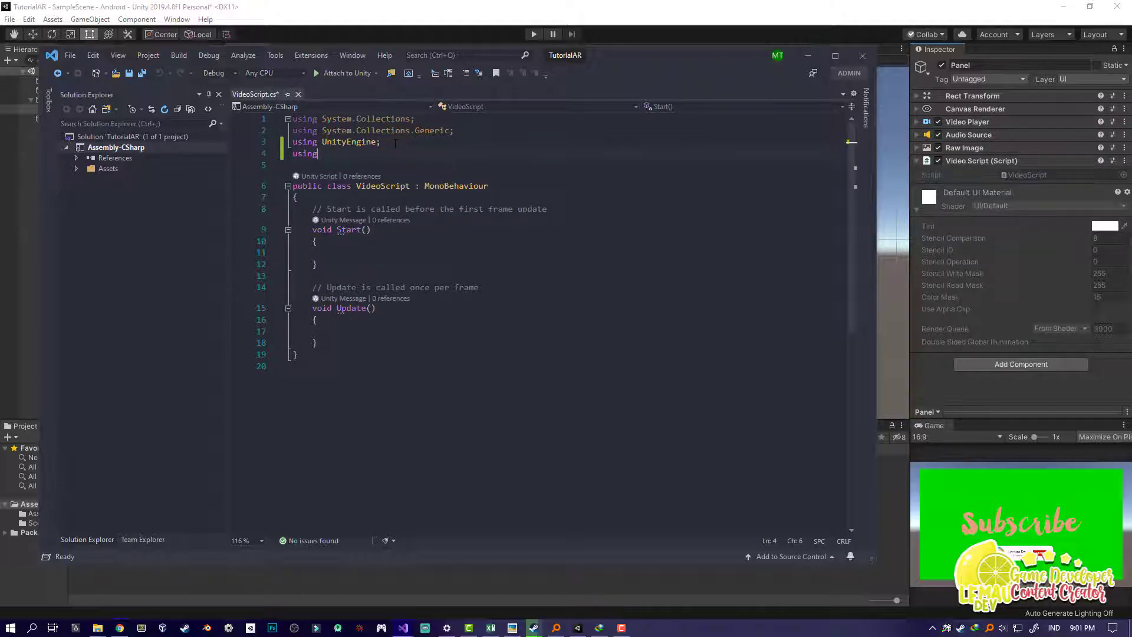
pyautogui.write(' UnityEn')
pyautogui.press('Tab')
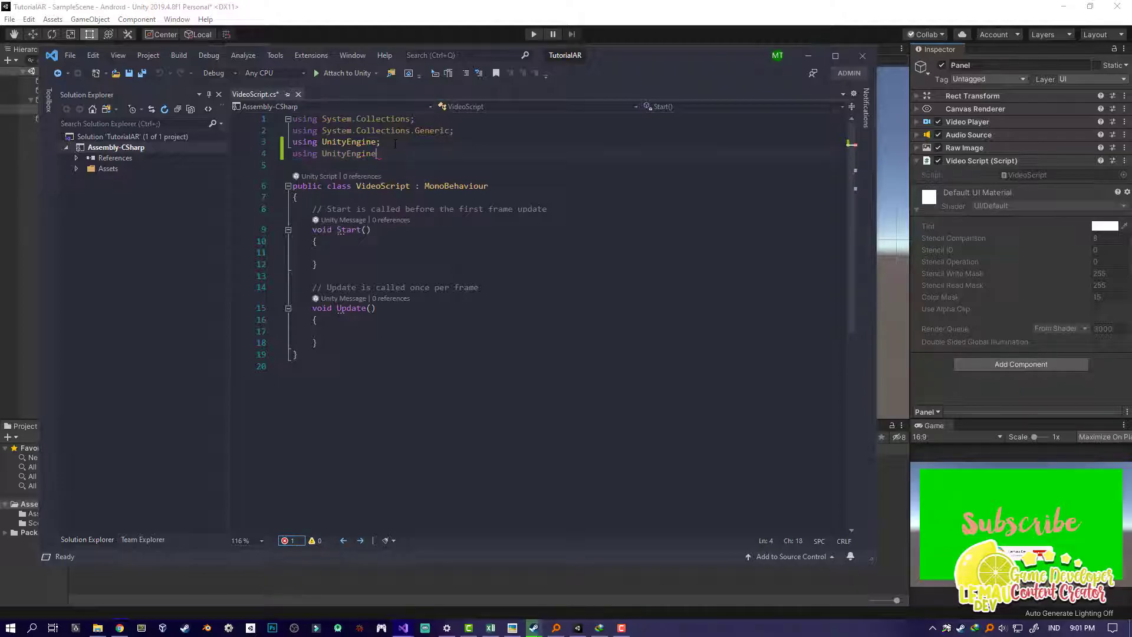
pyautogui.write('.viu')
pyautogui.press('BackSpace')
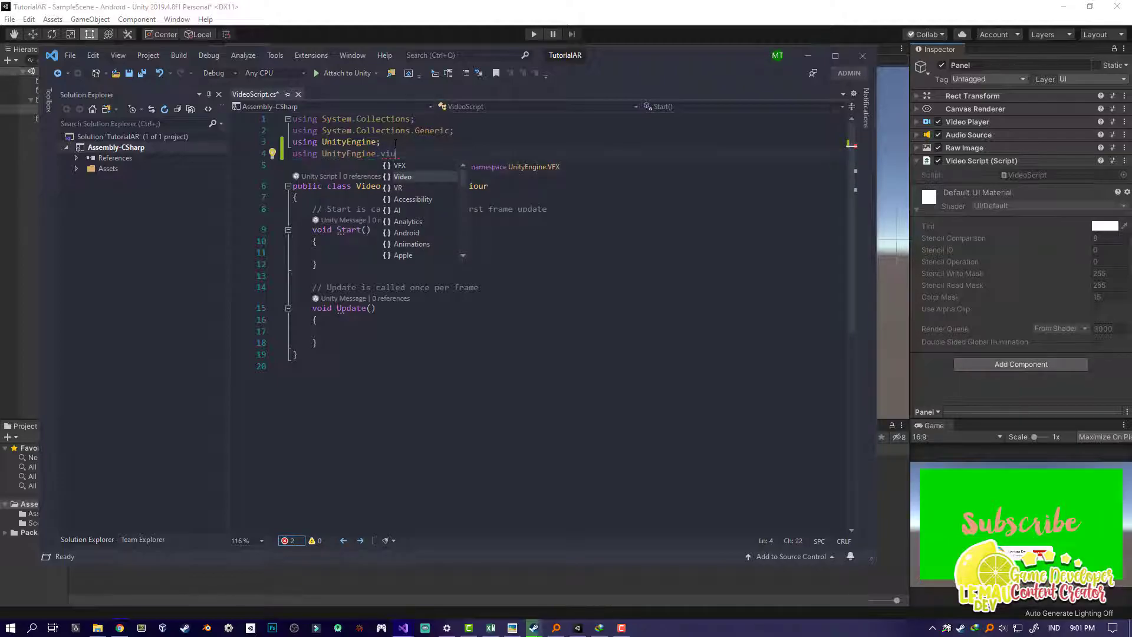
pyautogui.press('Tab')
pyautogui.write(';')
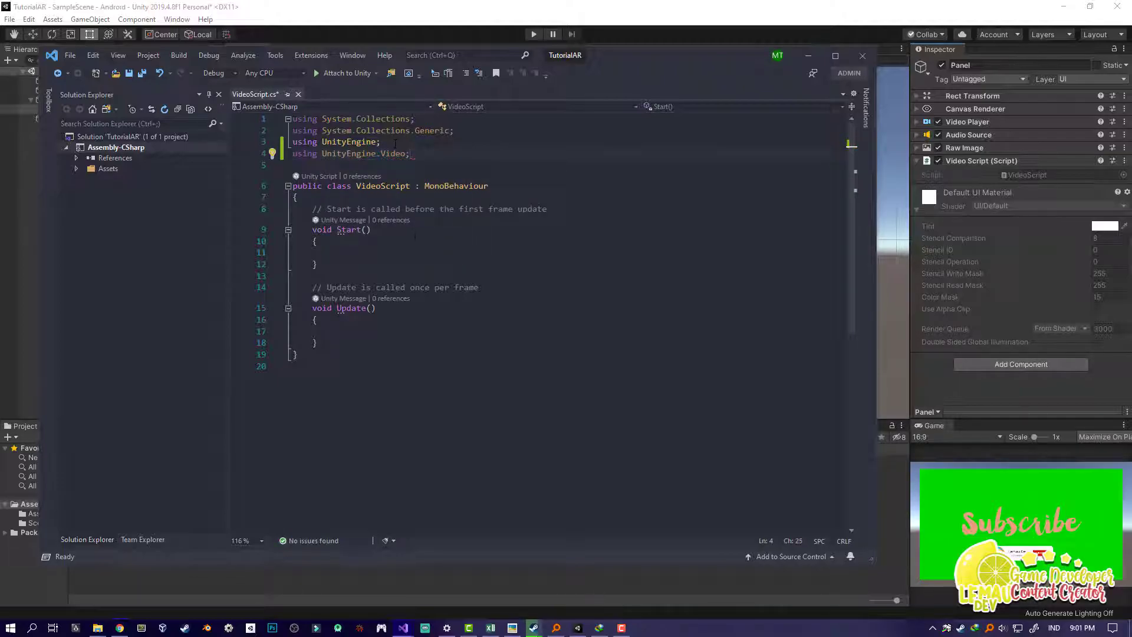
pyautogui.click(413, 237)
# Declare a 'public VideoPlayer _Video;' field in the class and save
pyautogui.moveTo(411, 153); pyautogui.dragTo(292, 153)
pyautogui.moveTo(409, 153); pyautogui.dragTo(293, 153)
pyautogui.click(472, 313)
pyautogui.click(502, 187)
pyautogui.press('Return')
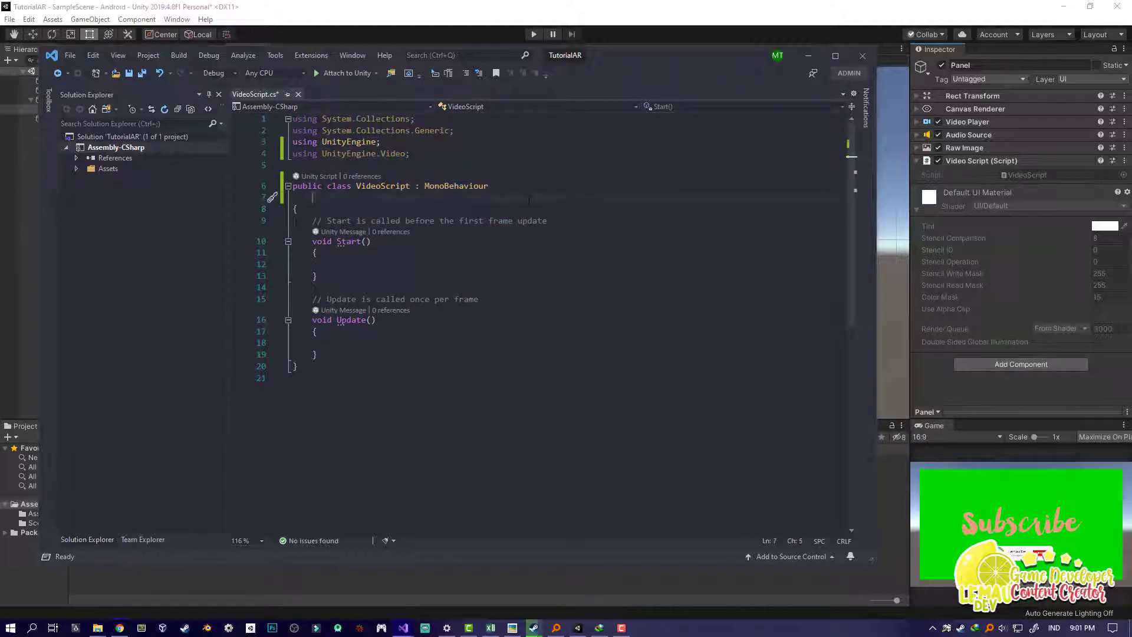
pyautogui.press('Down')
pyautogui.press('Return')
pyautogui.write('pub')
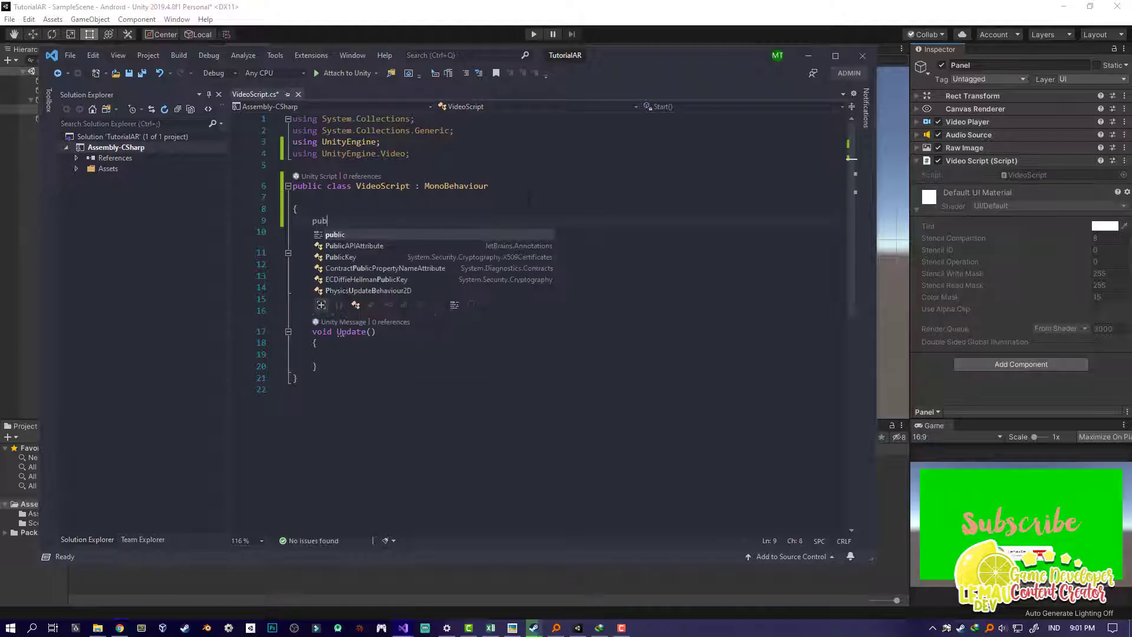
pyautogui.write('lic V')
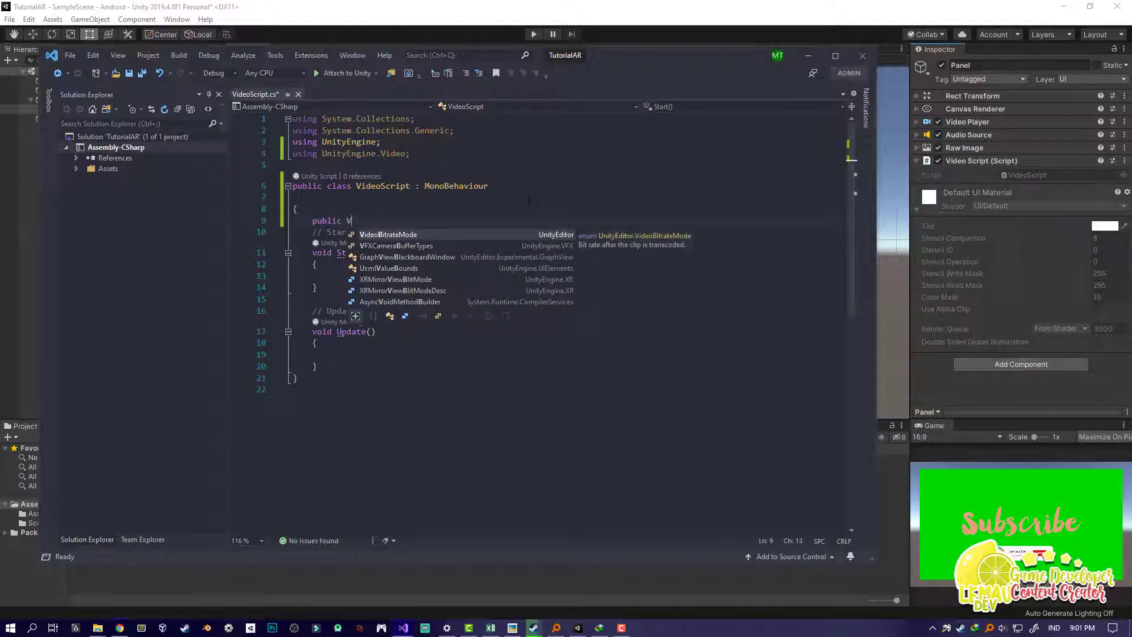
pyautogui.write('ideoPl')
pyautogui.press('Tab')
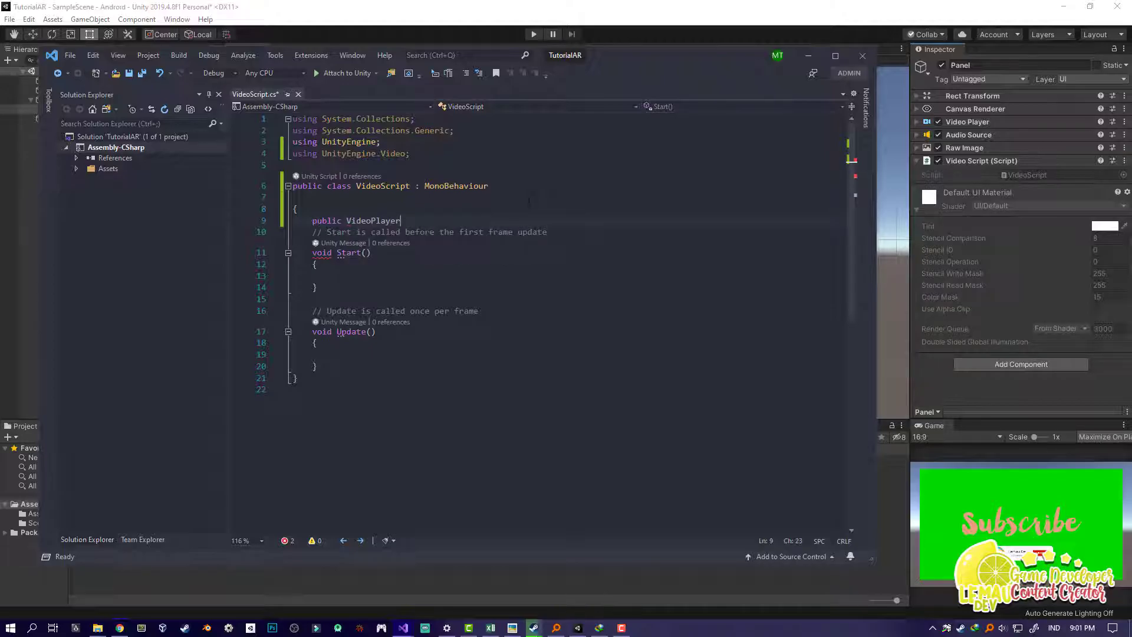
pyautogui.write(' _Viudeo')
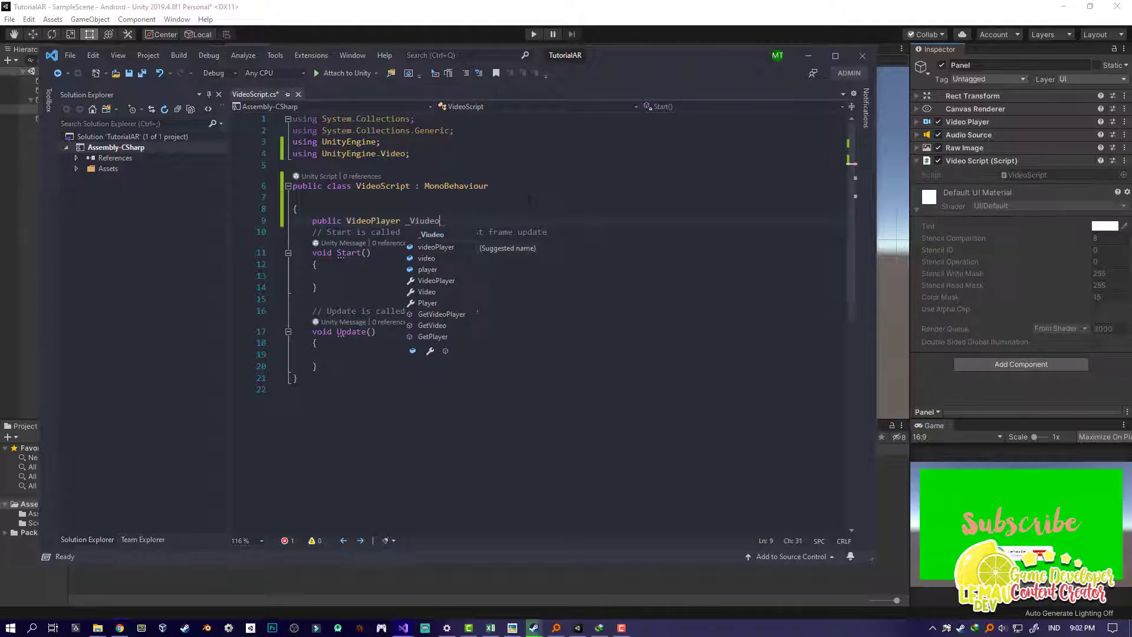
pyautogui.press('BackSpace')
pyautogui.press('BackSpace')
pyautogui.press('BackSpace')
pyautogui.press('BackSpace')
pyautogui.write('deo')
pyautogui.hotkey('ctrl', 's')
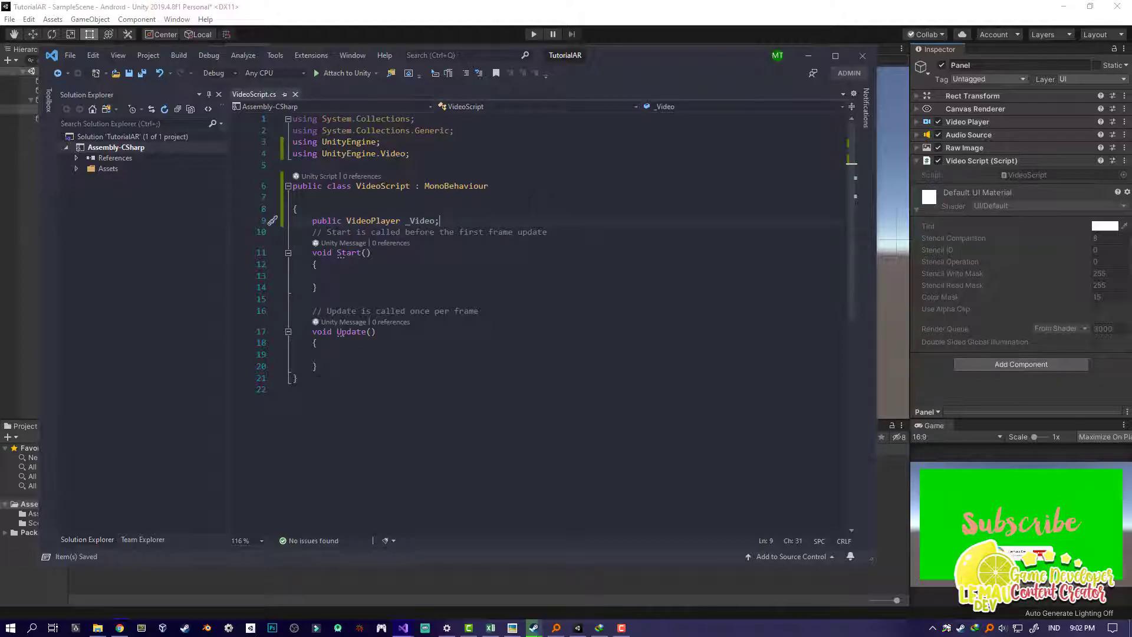
# Replace Start and Update with an empty 'public void btn_sentuh(int id)' method and save
pyautogui.moveTo(326, 368)
pyautogui.mouseDown()
pyautogui.moveTo(322, 231)
pyautogui.moveTo(312, 232)
pyautogui.mouseUp()
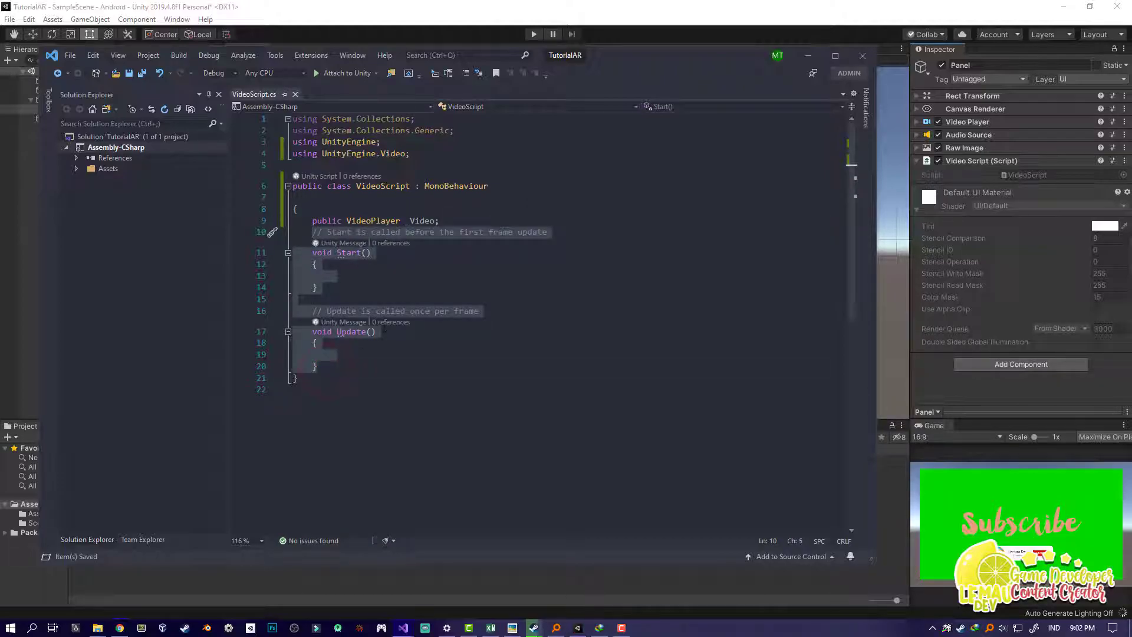
pyautogui.press('BackSpace')
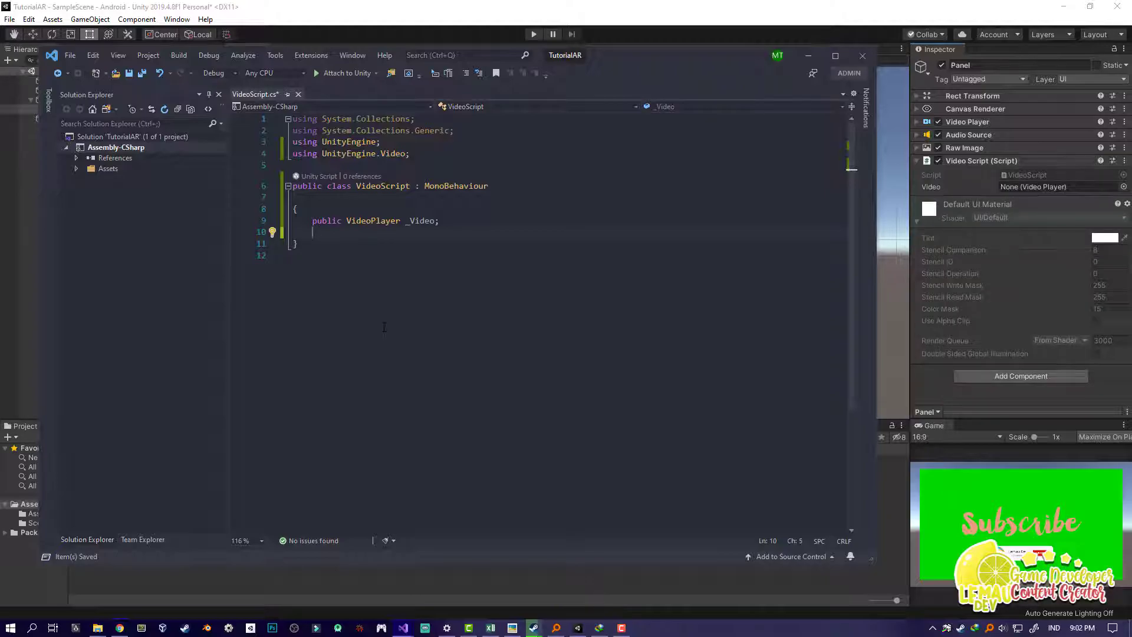
pyautogui.press('Return')
pyautogui.write('pub')
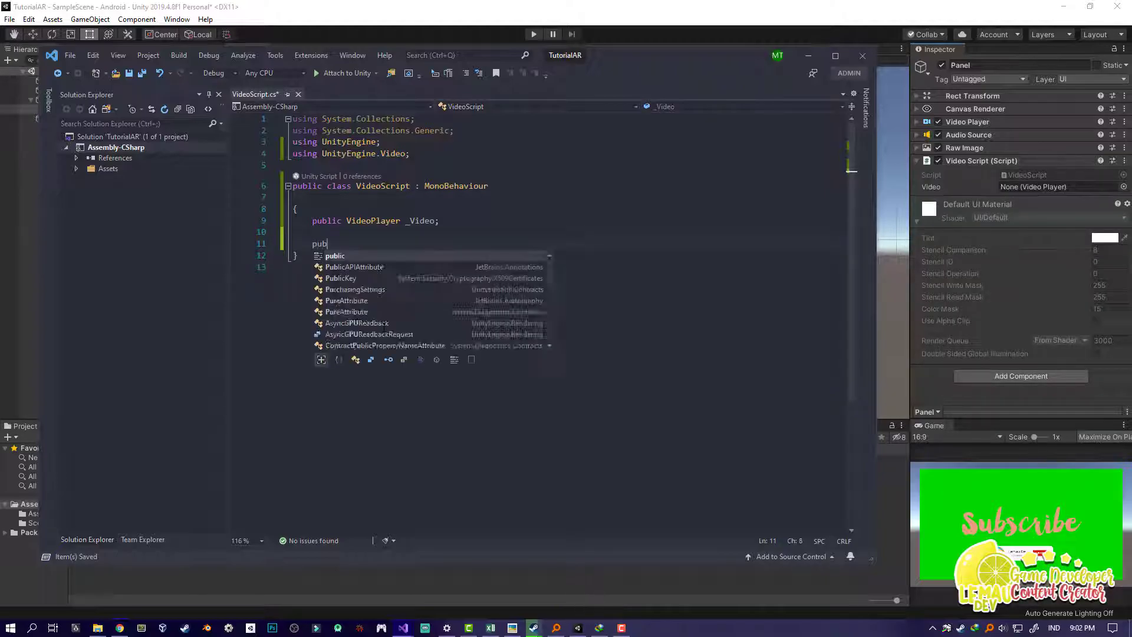
pyautogui.write('lic void ')
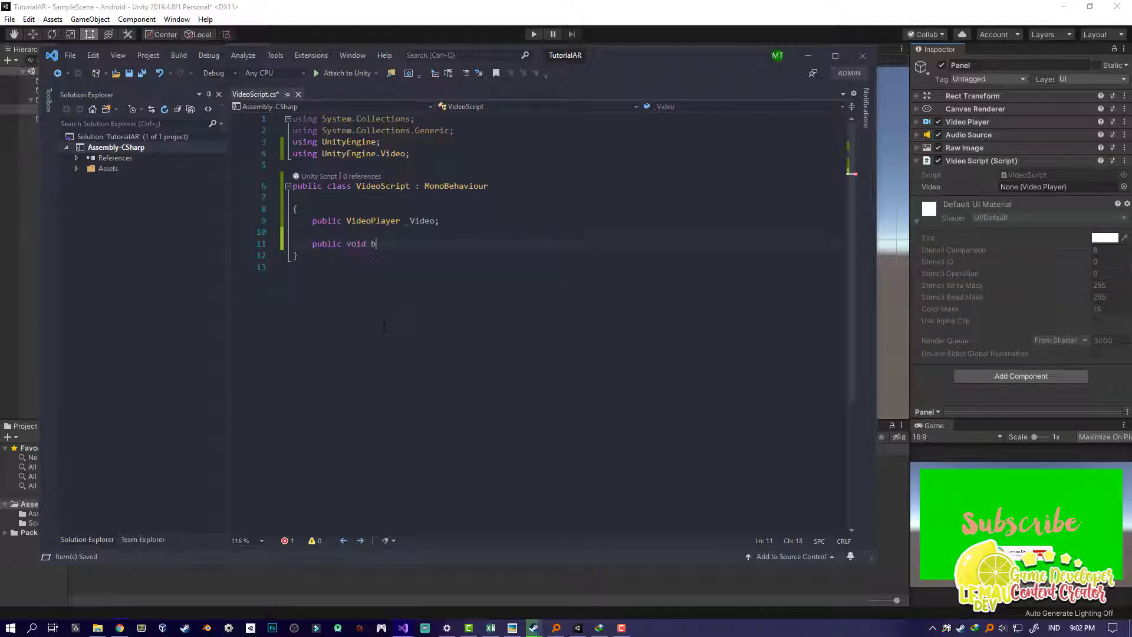
pyautogui.write('btn_sentuh')
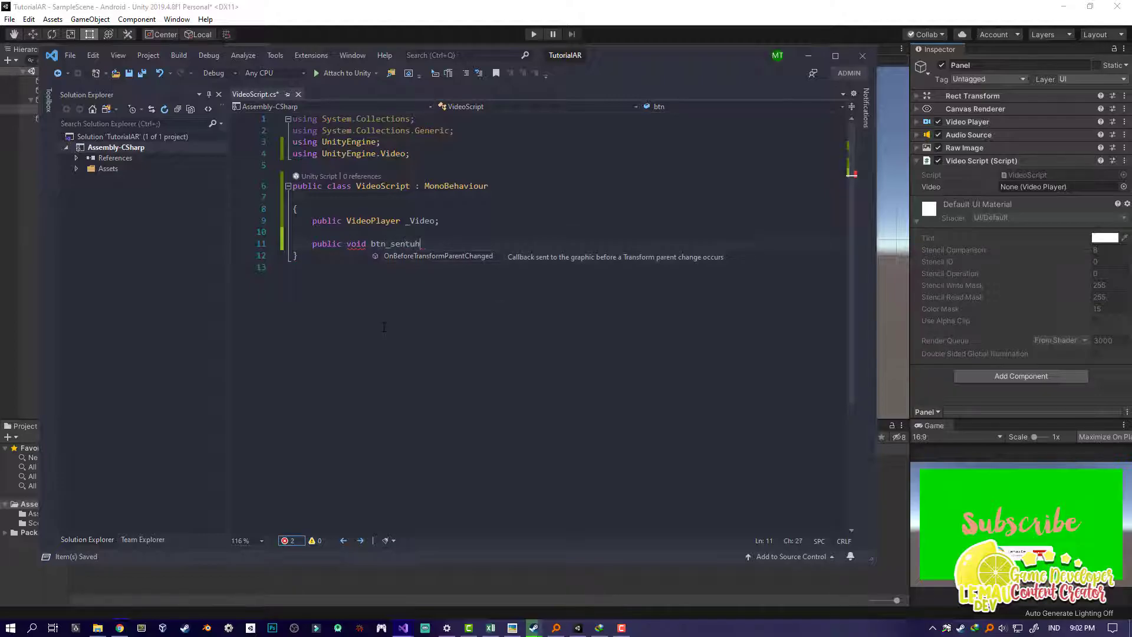
pyautogui.write('(')
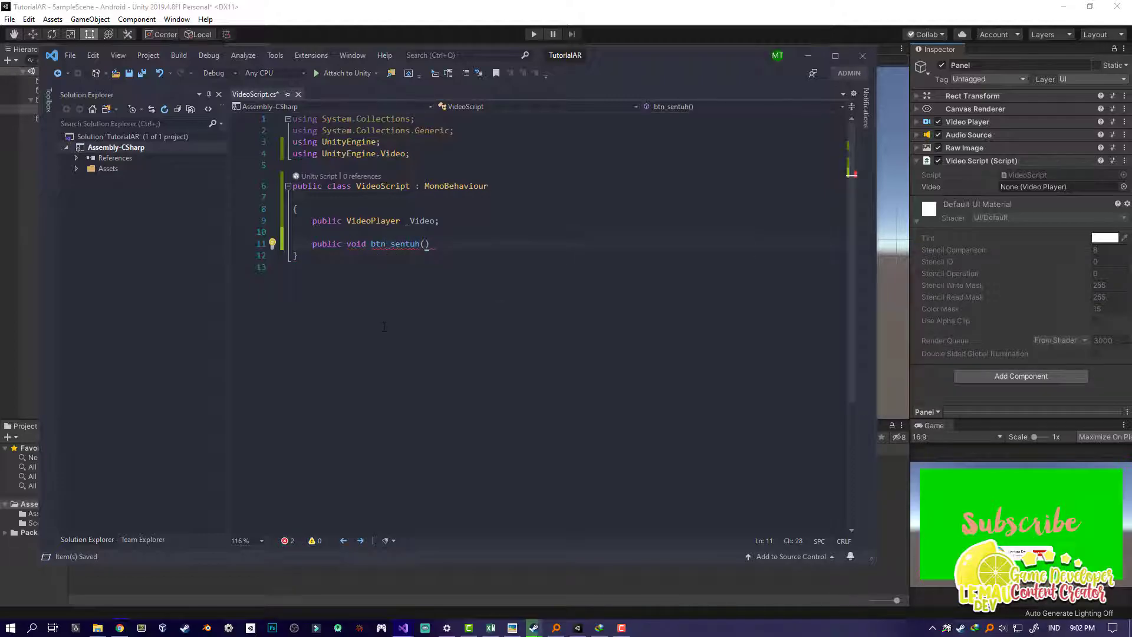
pyautogui.write('int id')
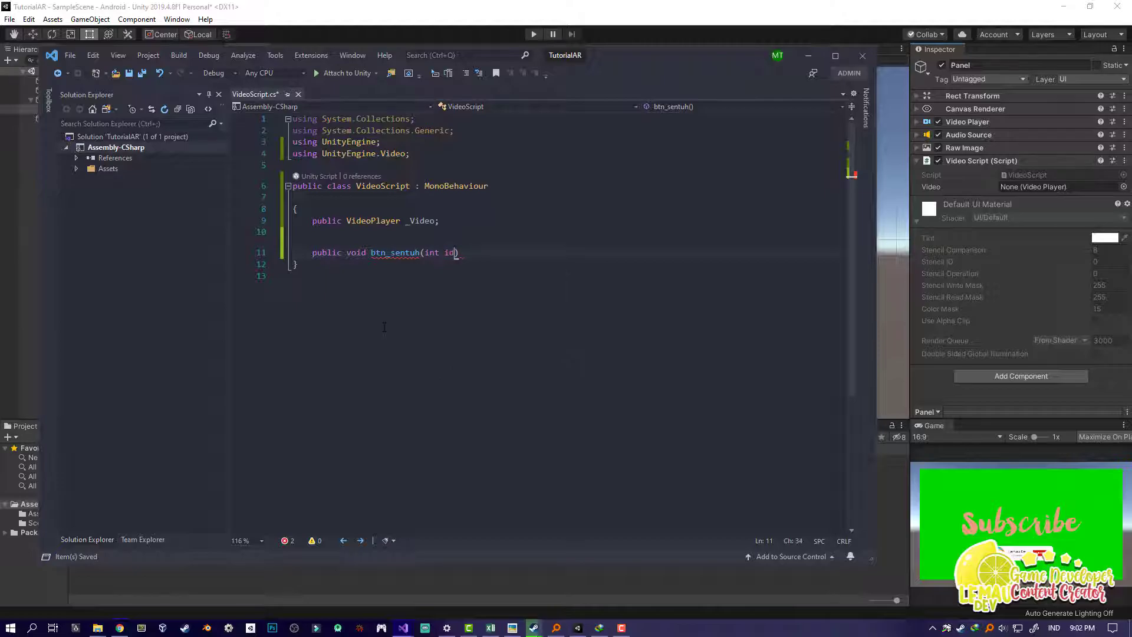
pyautogui.press('Return')
pyautogui.write('{')
pyautogui.press('Return')
pyautogui.hotkey('ctrl', 's')
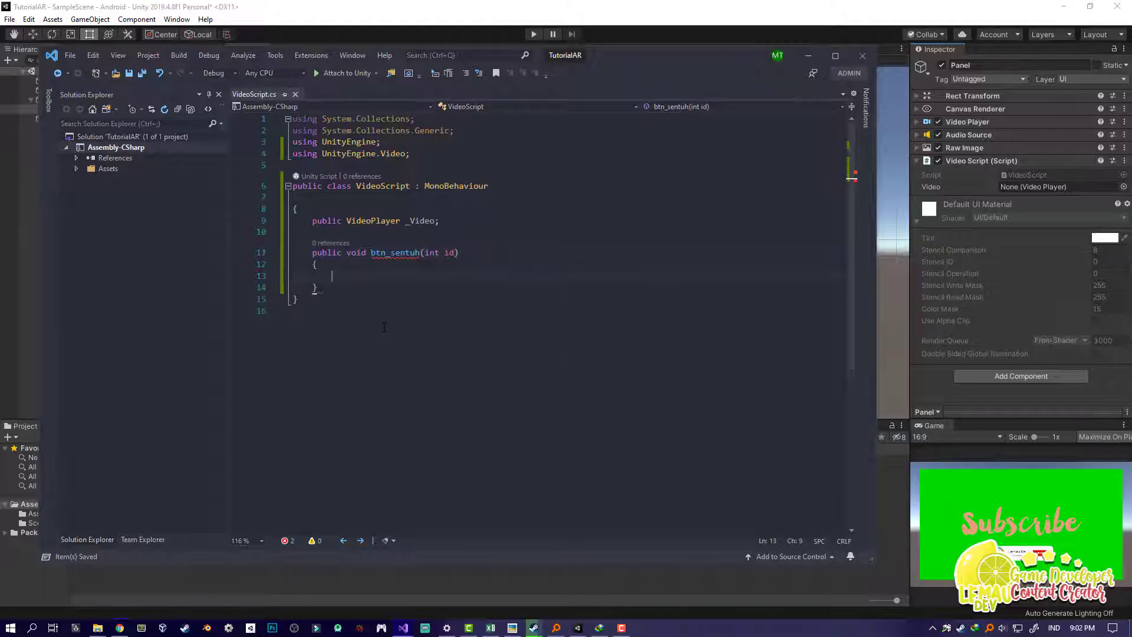
# Point out the id parameter and the public _Video field, ending in the btn_sentuh body
pyautogui.click(438, 328)
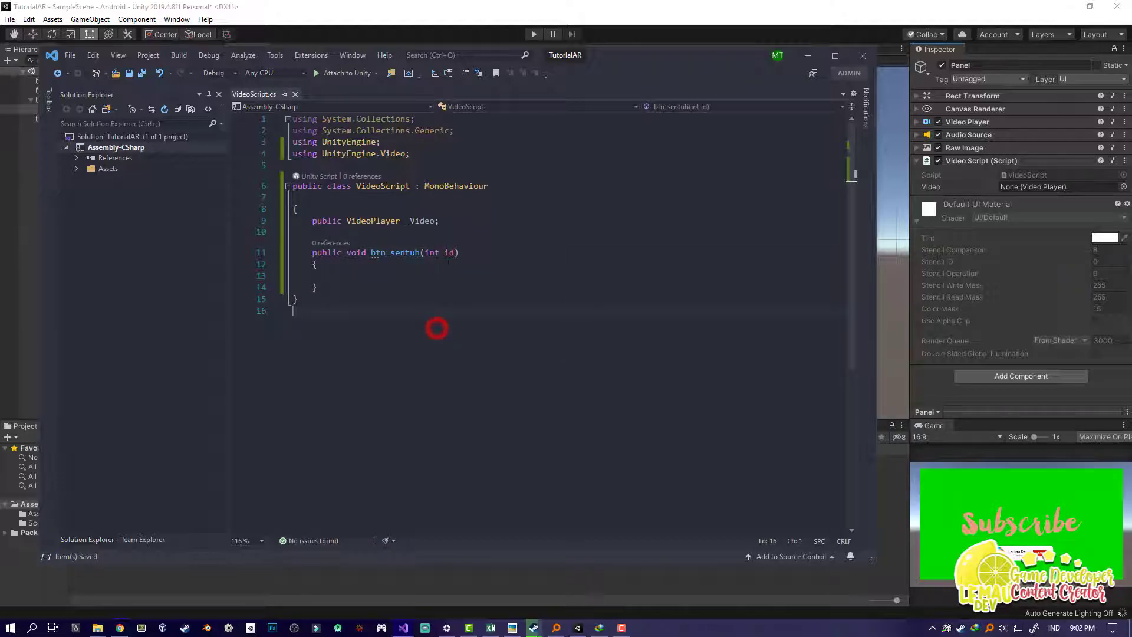
pyautogui.click(452, 255)
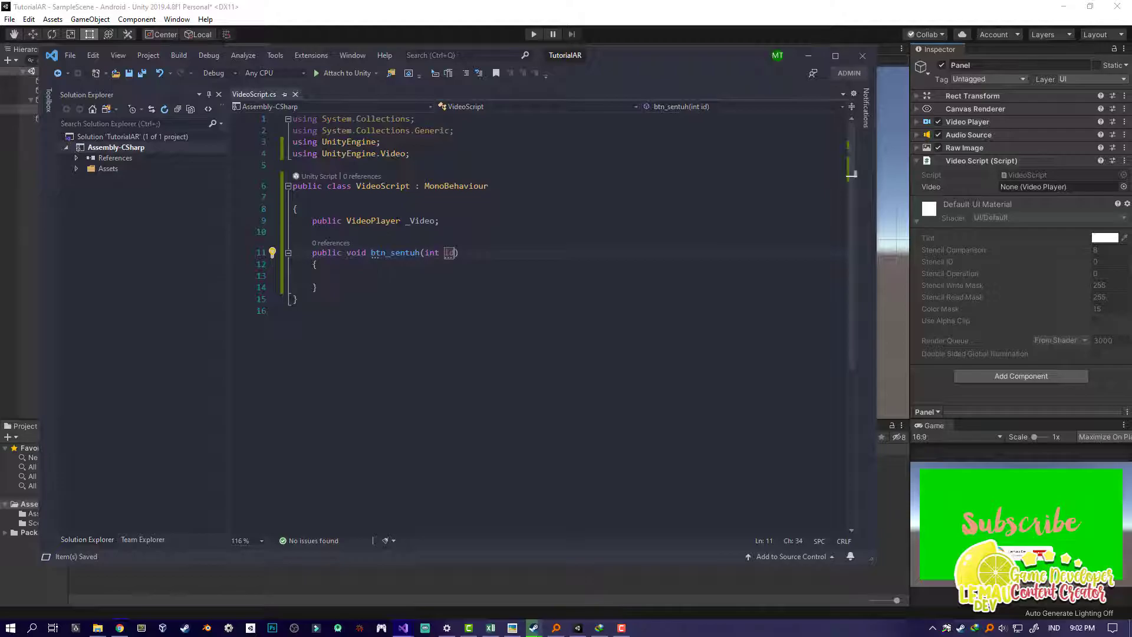
pyautogui.click(439, 276)
pyautogui.click(370, 221)
pyautogui.click(409, 221)
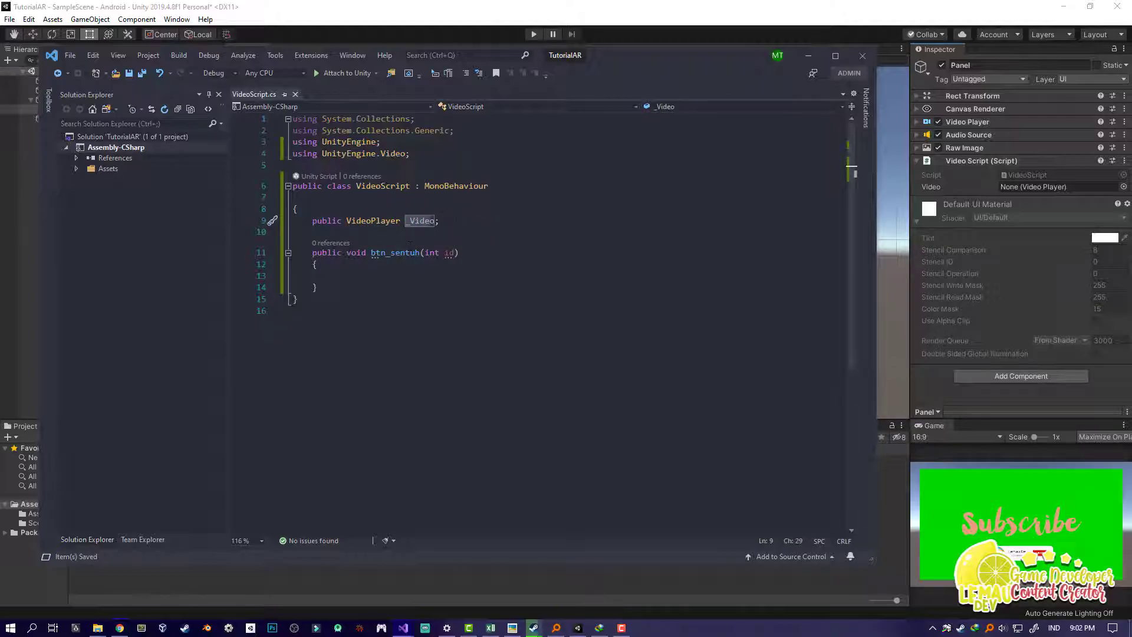
pyautogui.click(434, 275)
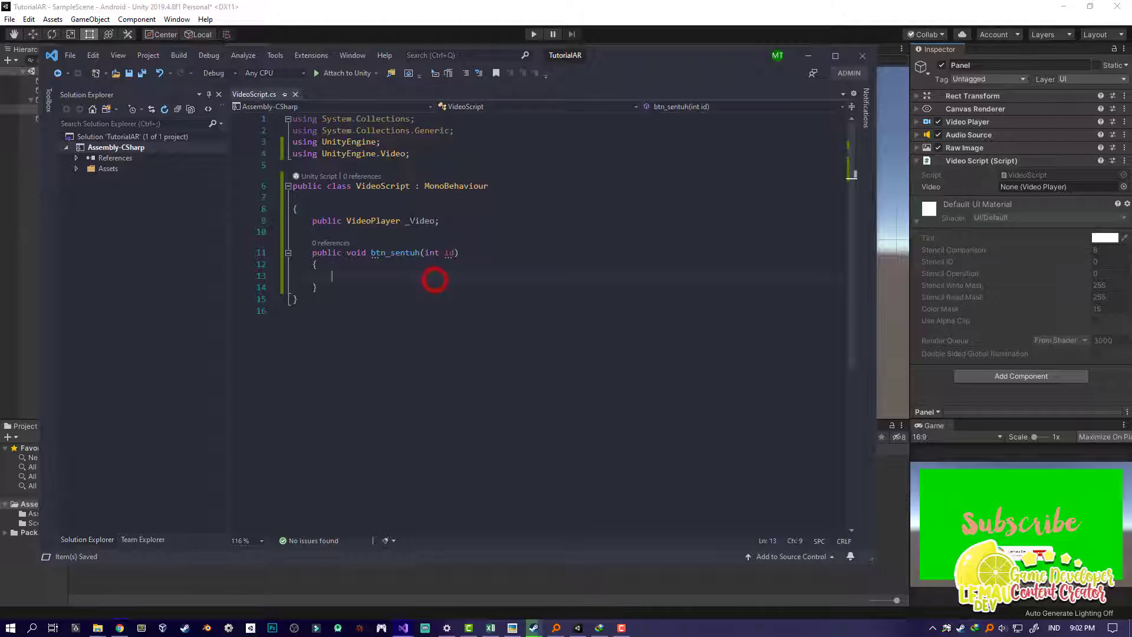
pyautogui.click(435, 221)
pyautogui.click(313, 221)
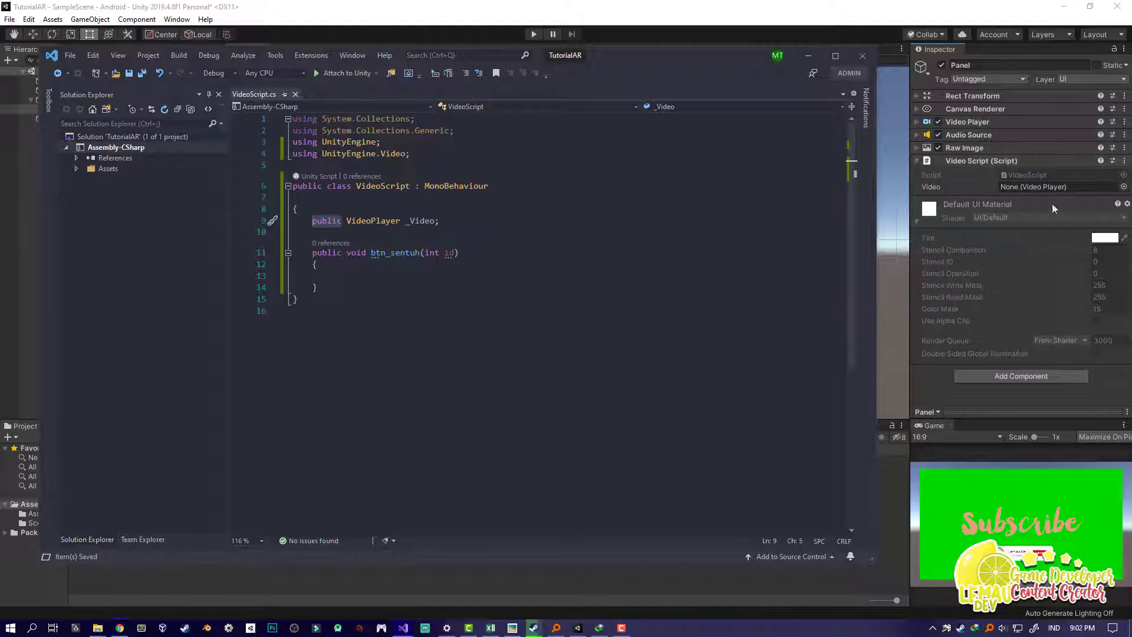
pyautogui.click(443, 275)
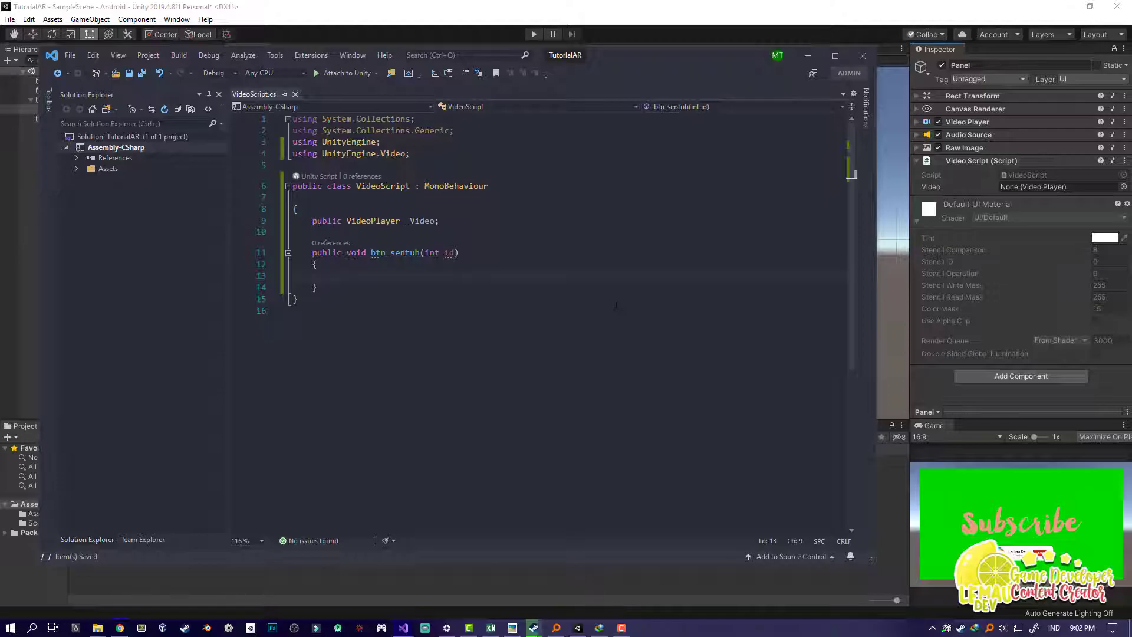
pyautogui.click(449, 254)
pyautogui.click(353, 282)
# Add an 'if(id == 0)' branch that calls _Video.Play()
pyautogui.write('if(id ')
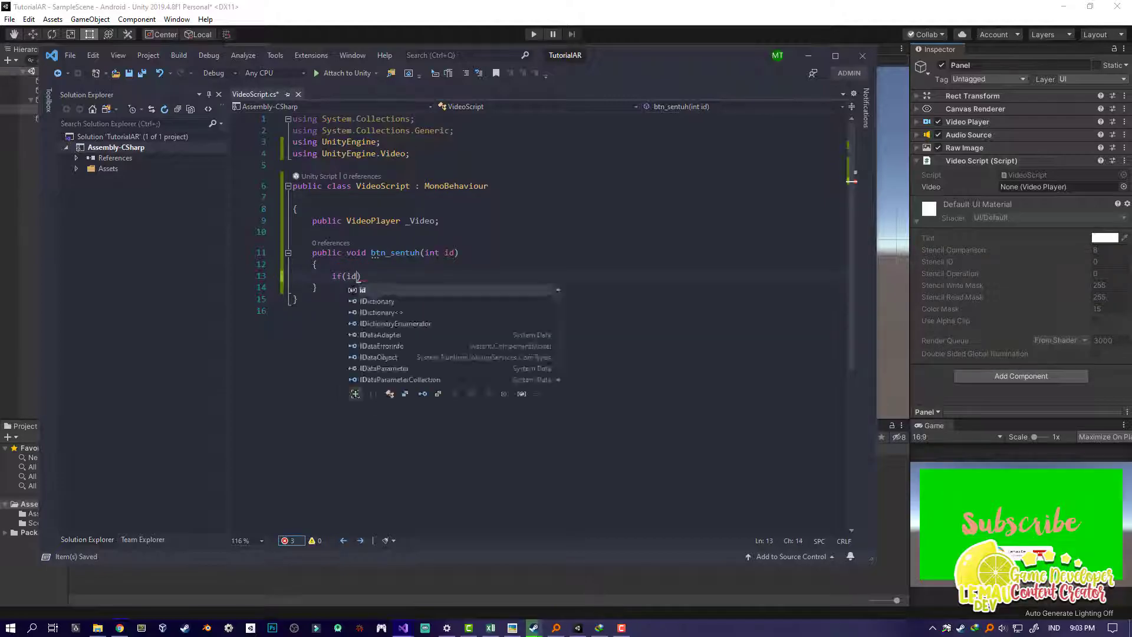
pyautogui.write('== 0')
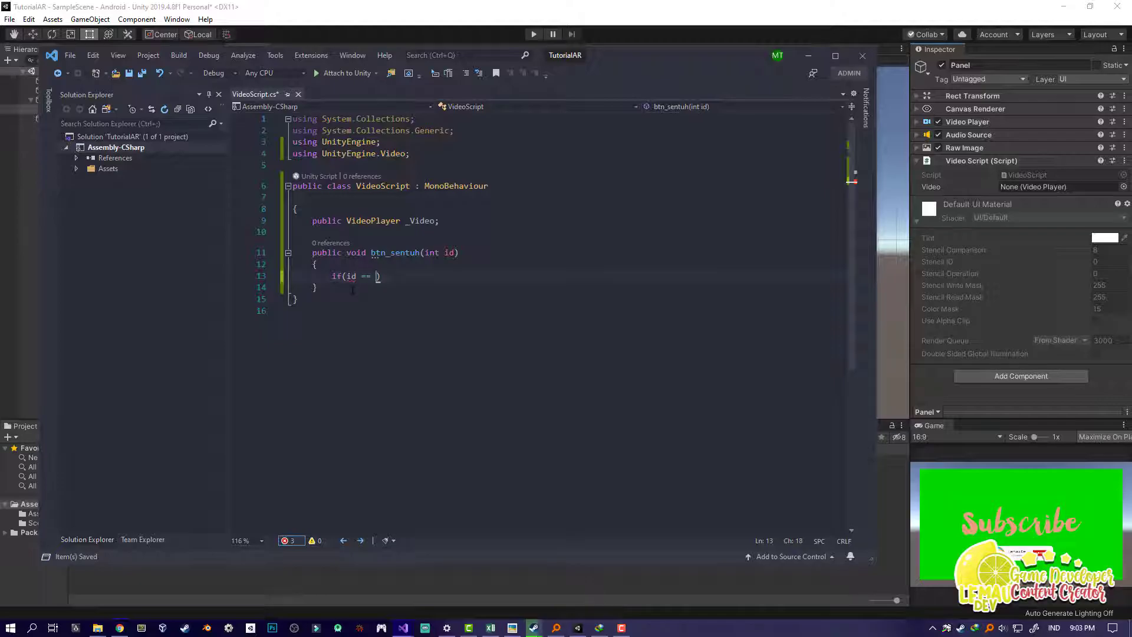
pyautogui.write(')')
pyautogui.press('Return')
pyautogui.write('{')
pyautogui.press('Return')
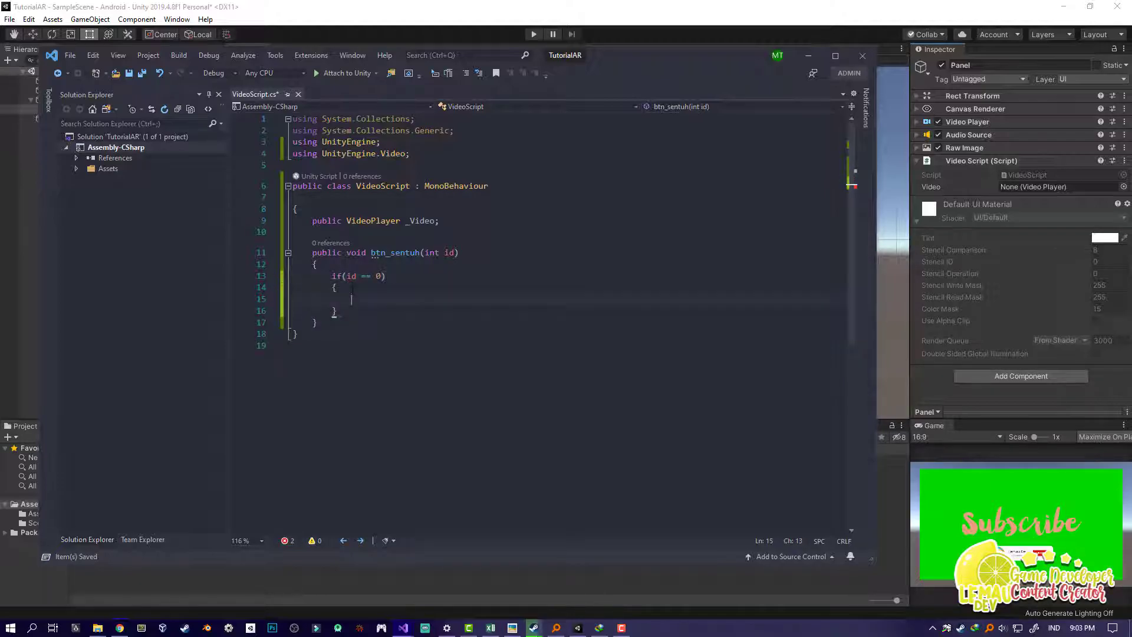
pyautogui.click(467, 399)
pyautogui.click(420, 277)
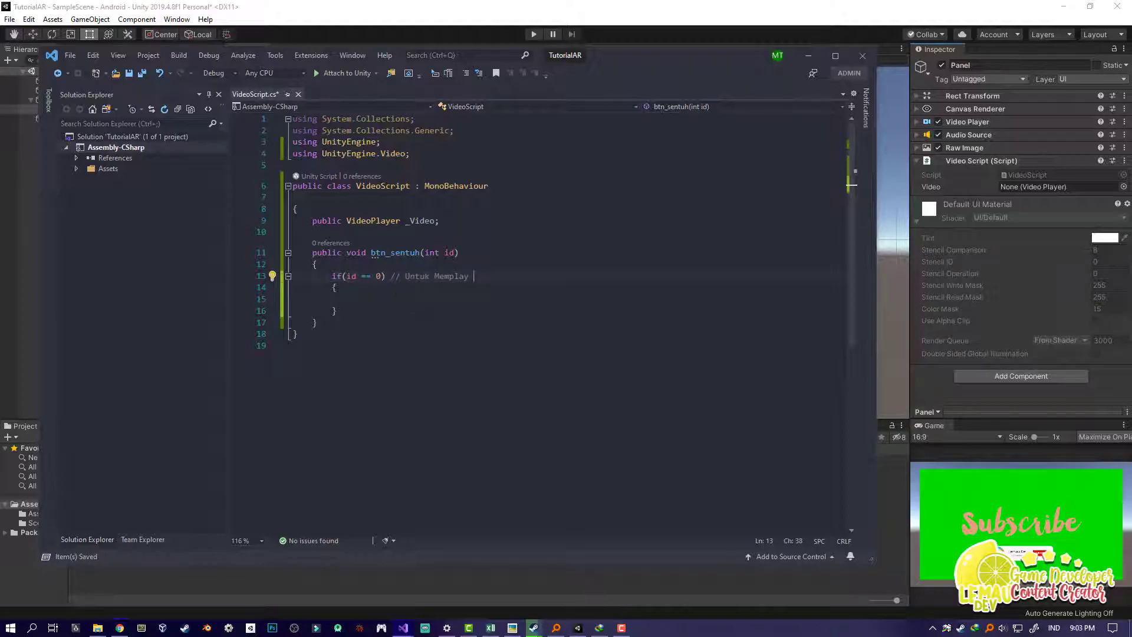
pyautogui.click(389, 296)
pyautogui.write('_V')
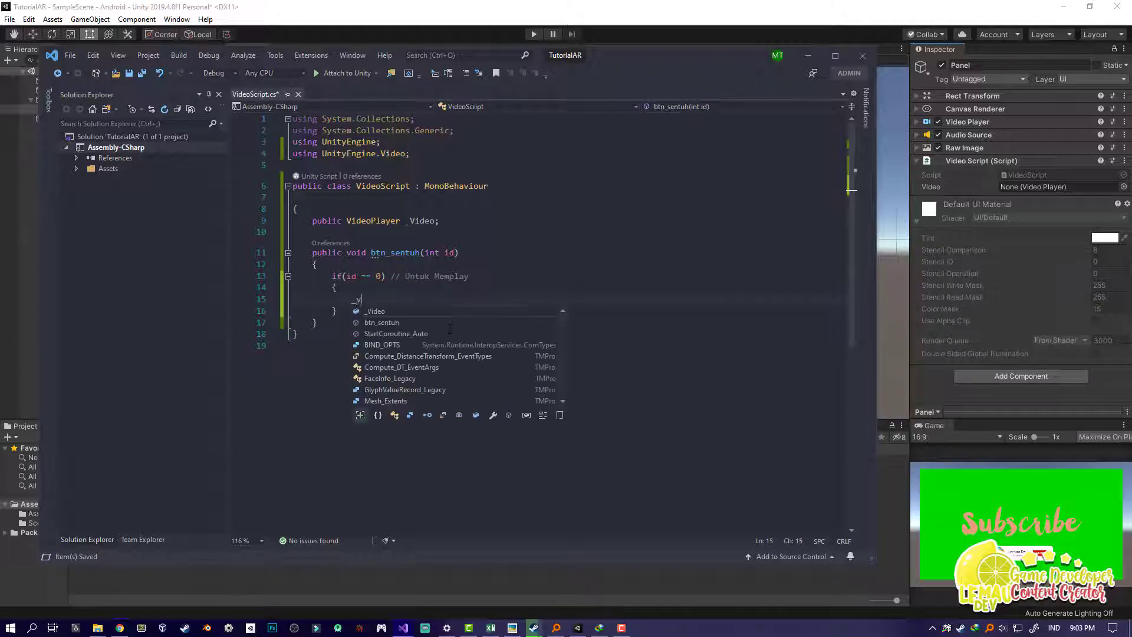
pyautogui.write('ideoPlay')
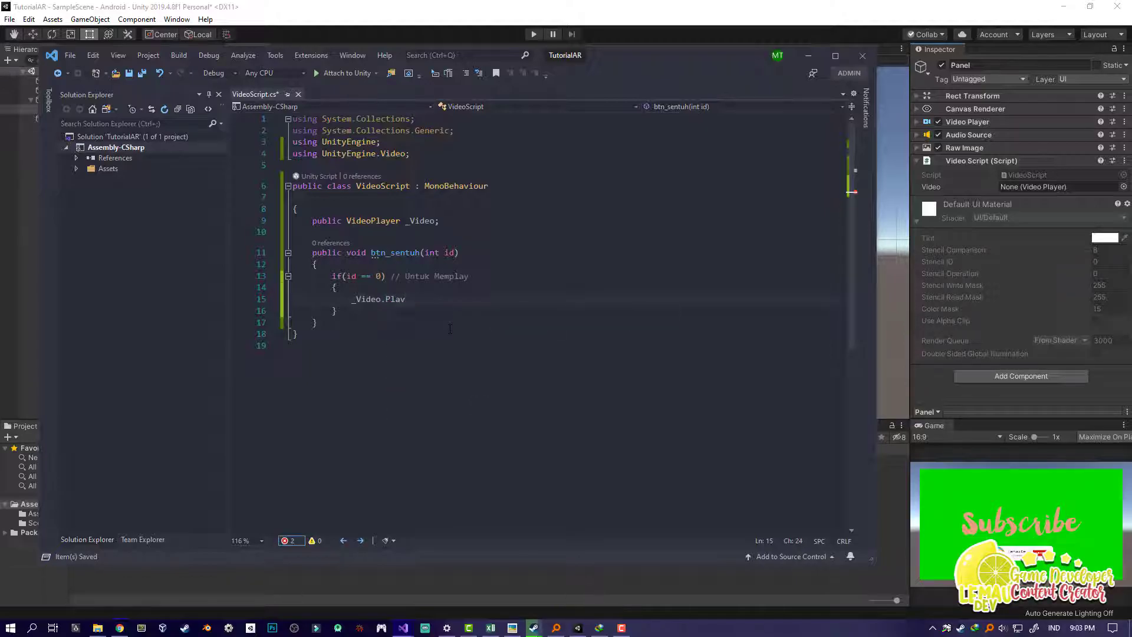
pyautogui.write('(0')
pyautogui.write(');')
# Add an 'else if(id == 1)' branch commented Untuk Paused calling _Video.Pause(), then save
pyautogui.click(341, 311)
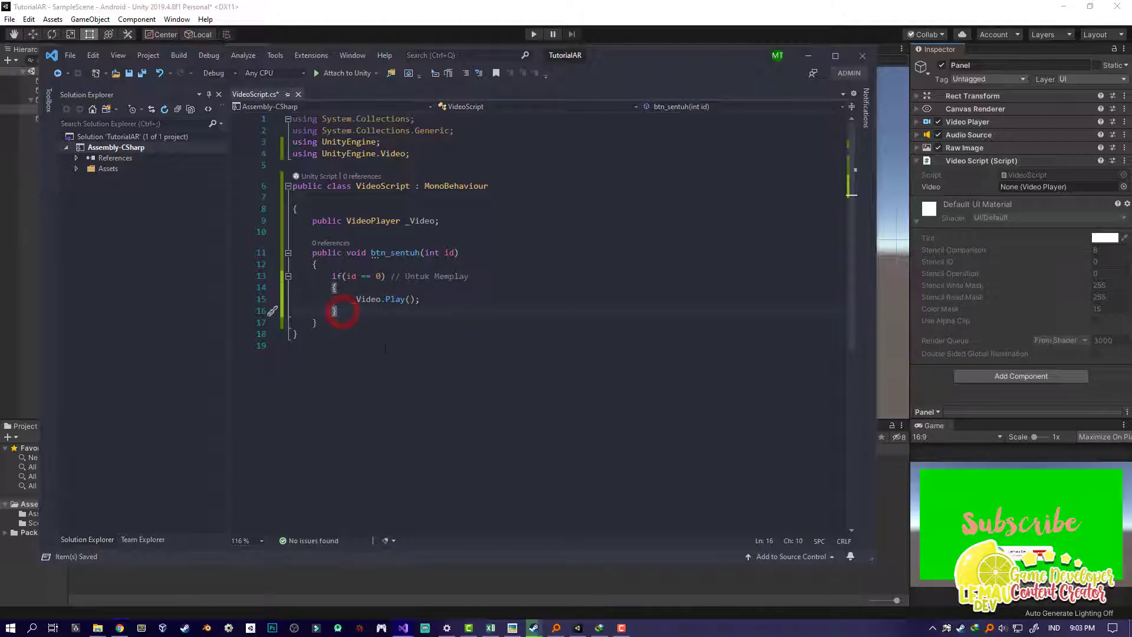
pyautogui.press('Return')
pyautogui.write('else iu')
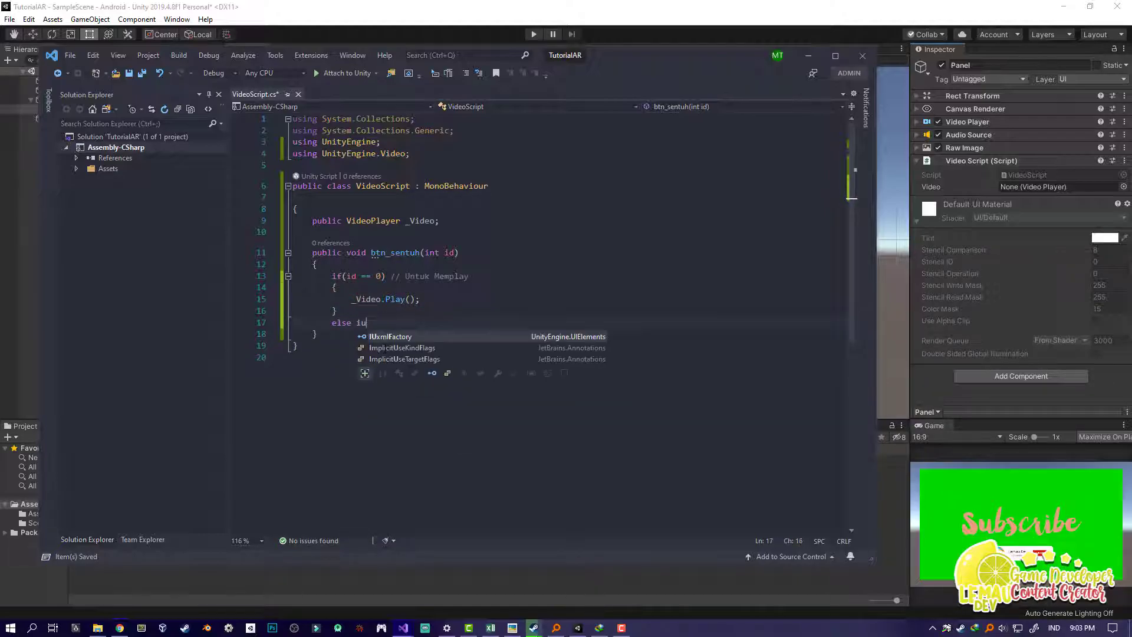
pyautogui.press('BackSpace')
pyautogui.write('f')
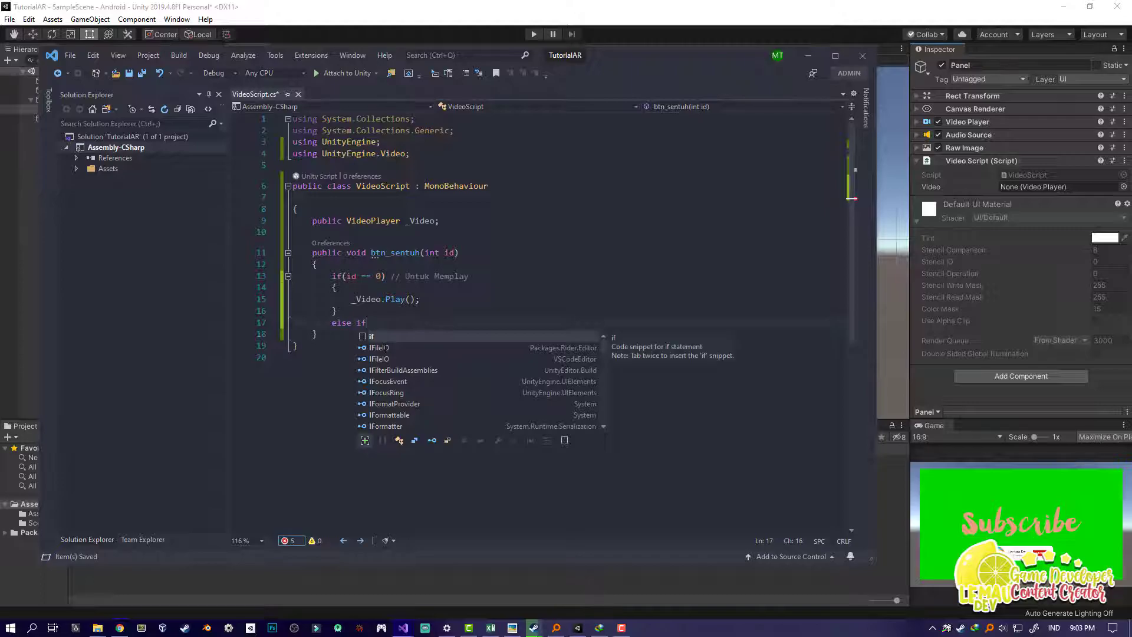
pyautogui.write('(id')
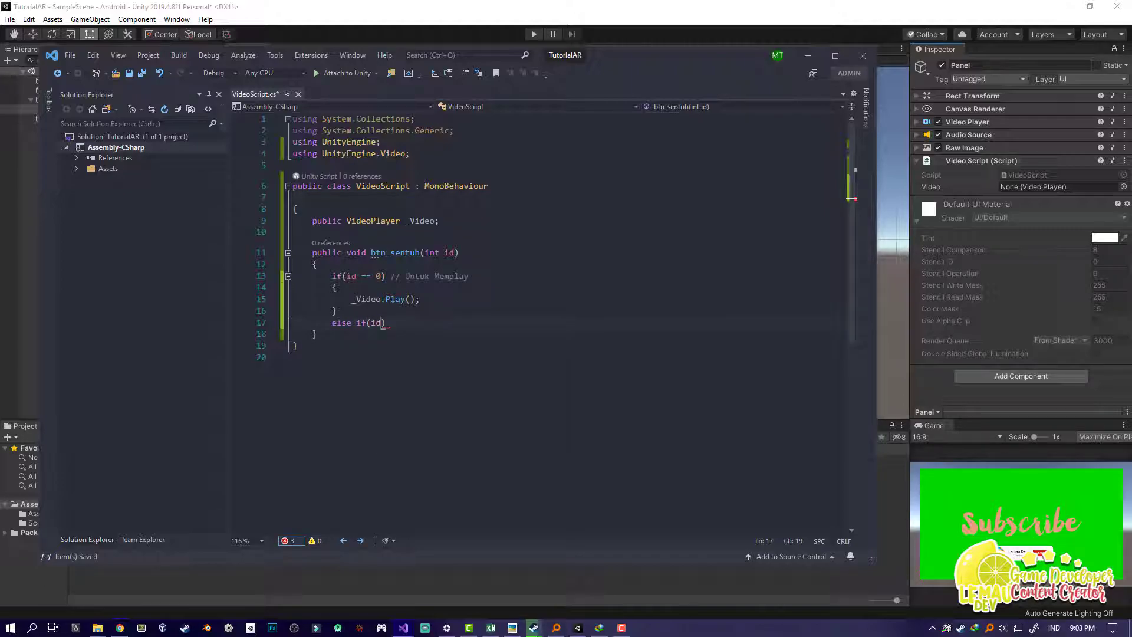
pyautogui.write('== ')
pyautogui.write(' {')
pyautogui.press('Return')
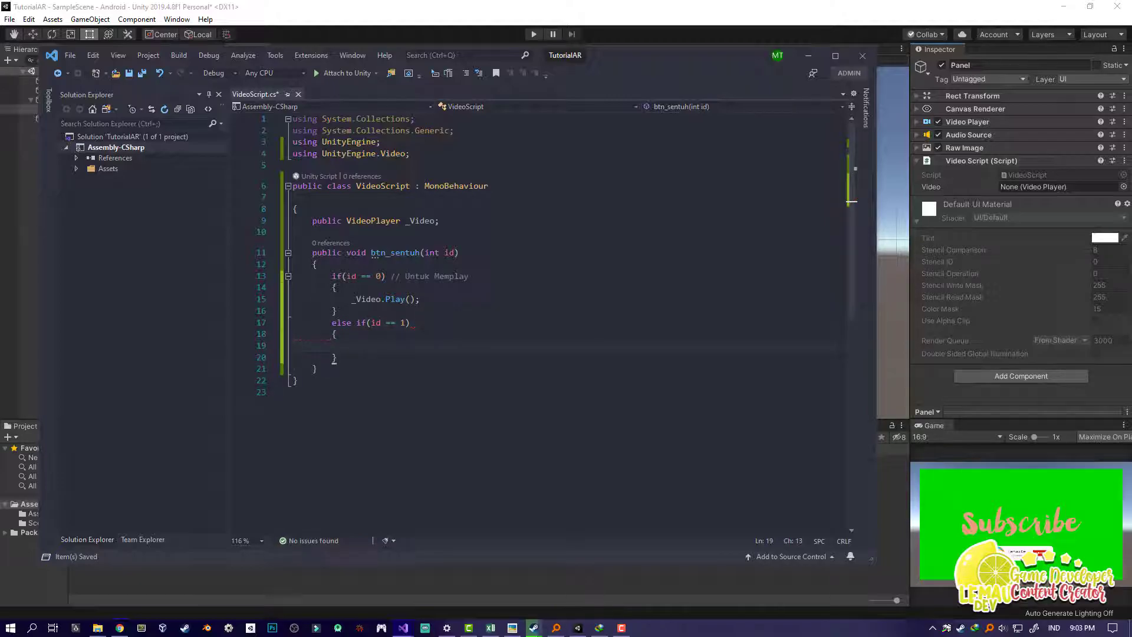
pyautogui.moveTo(335, 357); pyautogui.dragTo(293, 346)
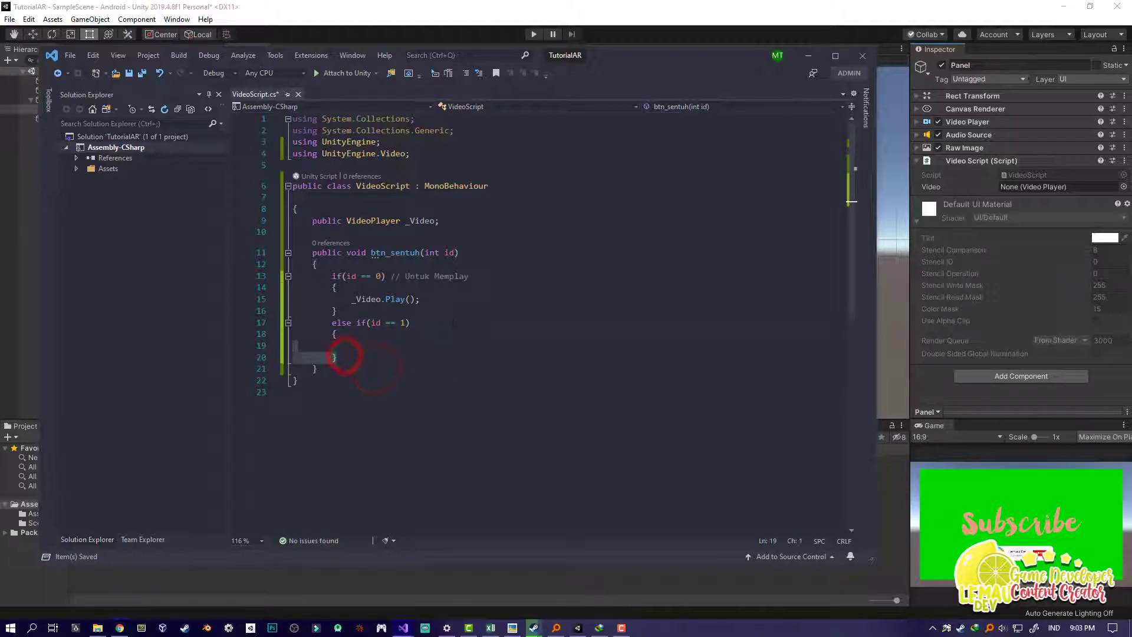
pyautogui.click(446, 320)
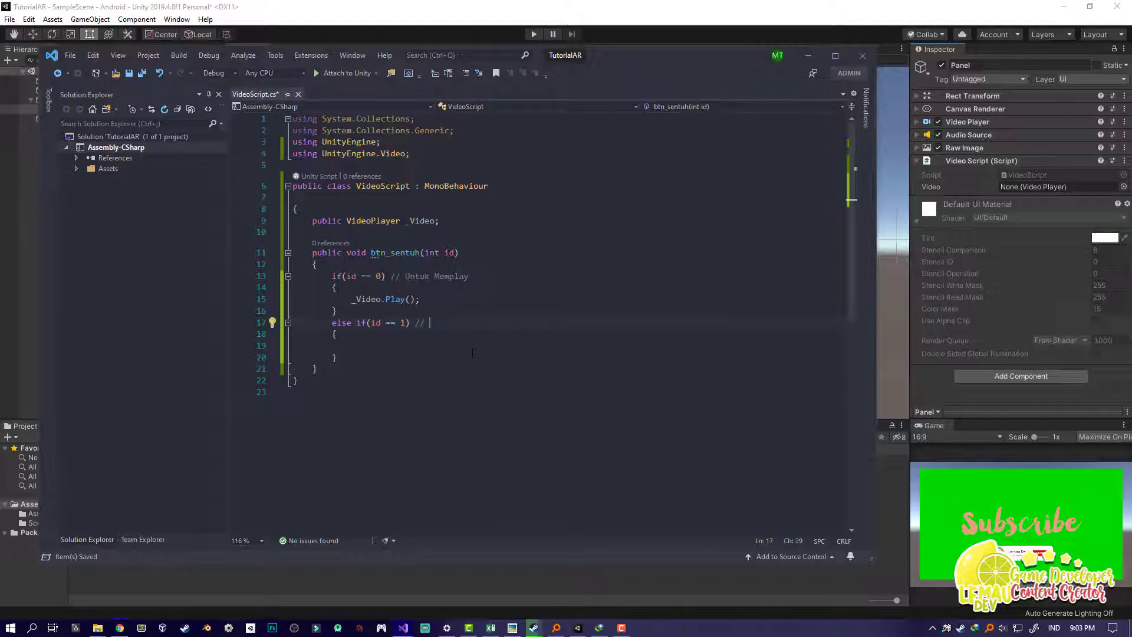
pyautogui.write('Untu')
pyautogui.write('_Vid')
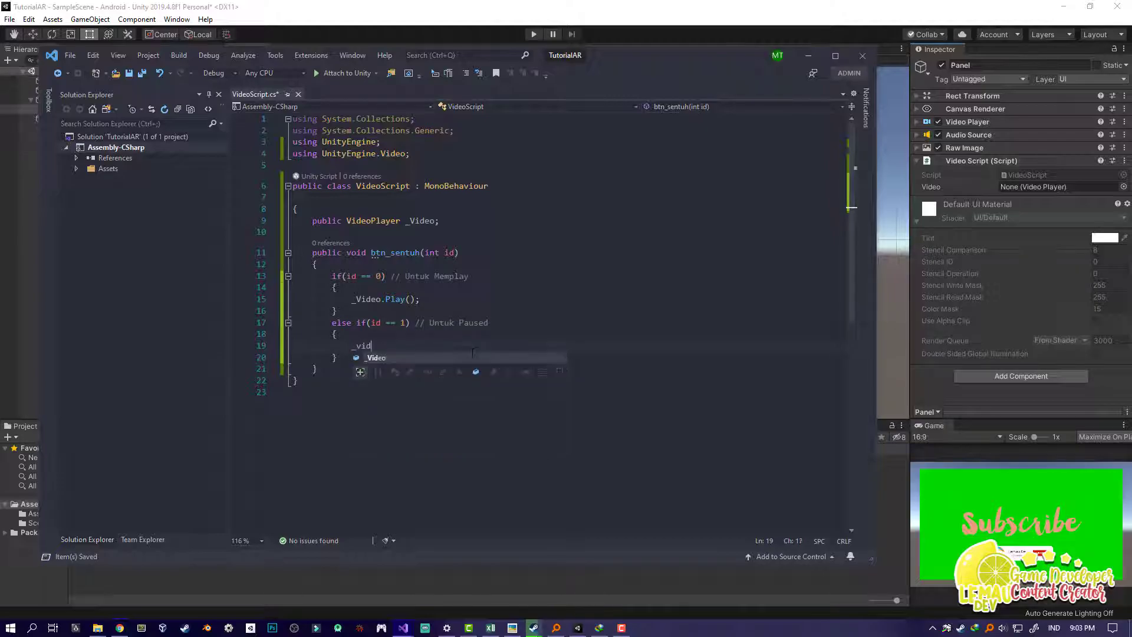
pyautogui.write('eo.s')
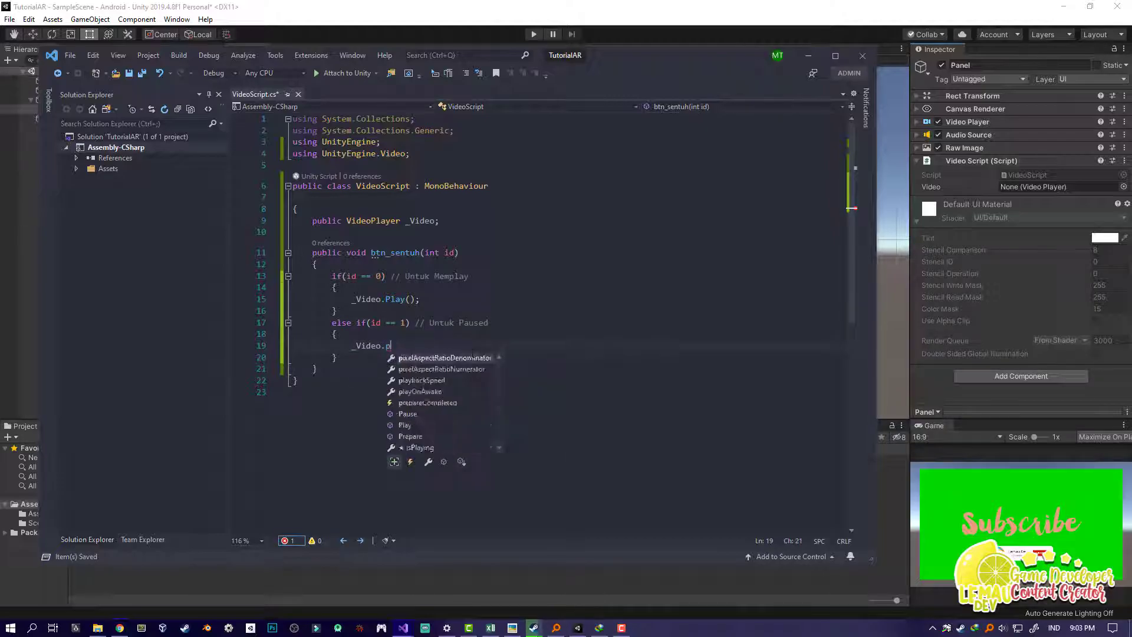
pyautogui.press('BackSpace')
pyautogui.write('.')
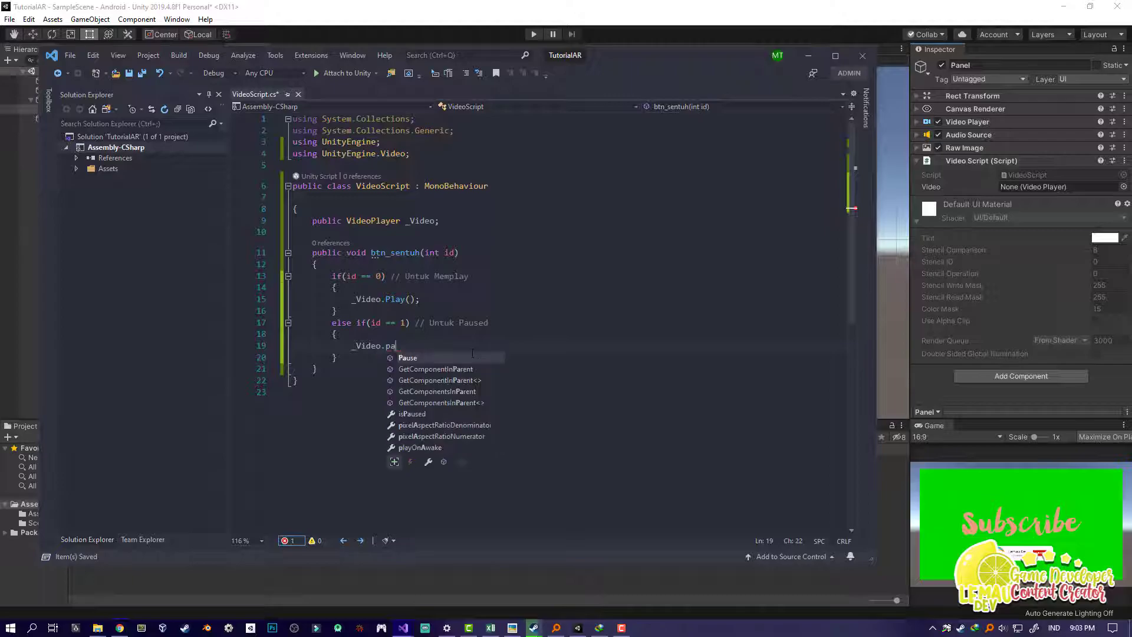
pyautogui.write('Pause();')
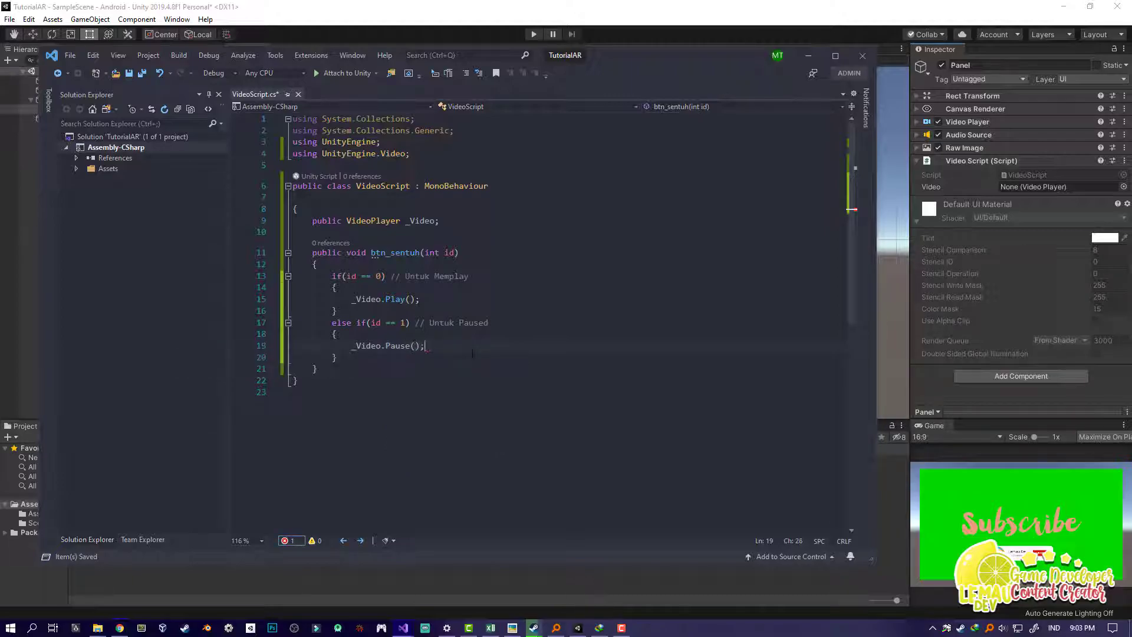
pyautogui.hotkey('ctrl', 's')
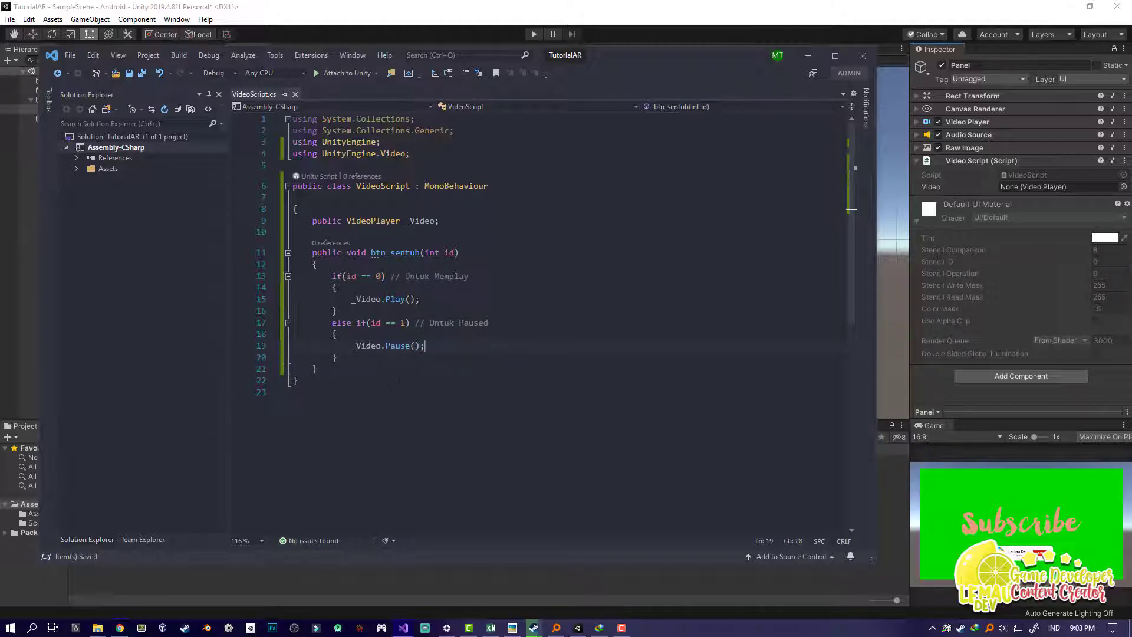
# Paste three copies of the id 1 else-if branch below it
pyautogui.click(438, 348)
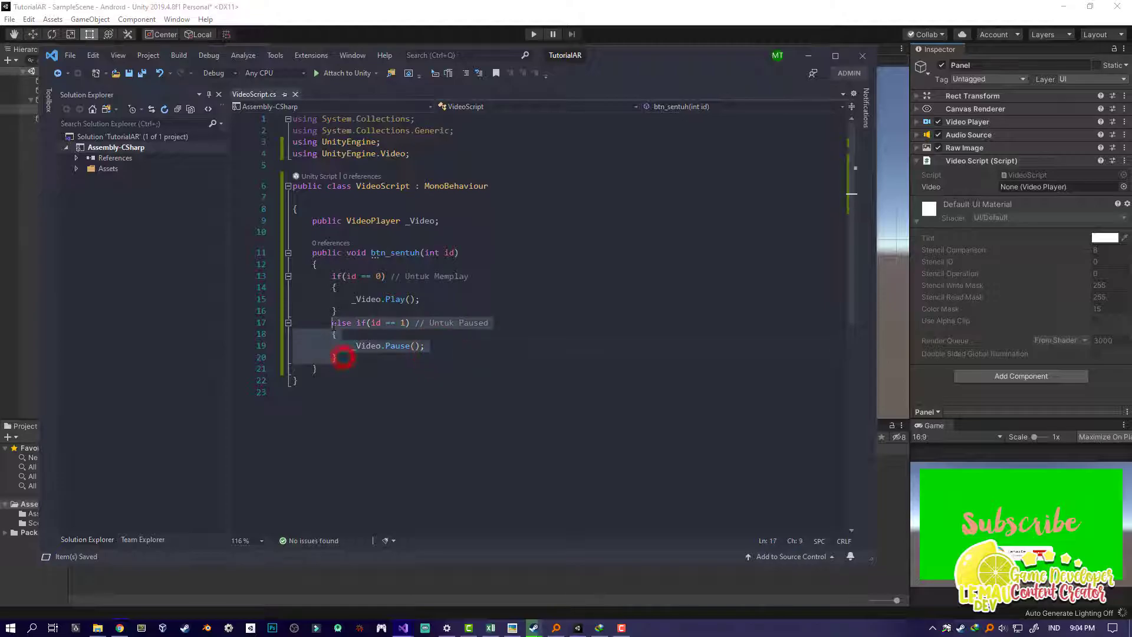
pyautogui.click(345, 357)
pyautogui.press('Return')
pyautogui.write('else if (id == 1) // Untuk Paused         {             _Video.Pause();         }')
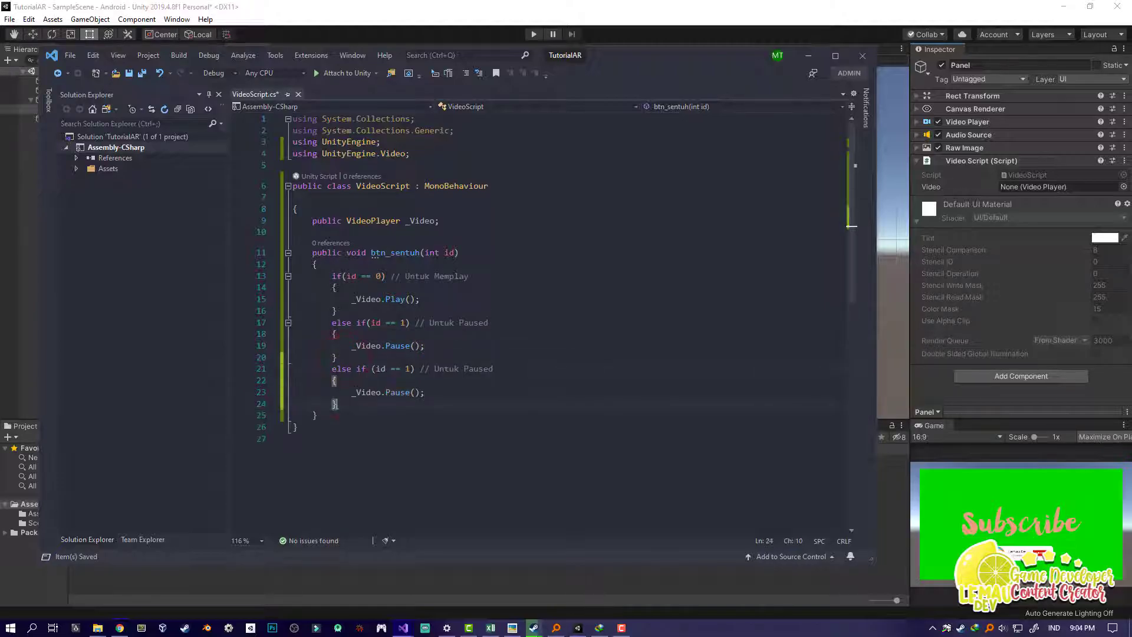
pyautogui.press('Return')
pyautogui.write('else if (id == 1) // Untuk Paused         {             _Video.Pause();         }         else if (id == 1) // Untuk Paused         {             _Video.Pause();         }')
pyautogui.press('Return')
pyautogui.hotkey('ctrl', 'v')
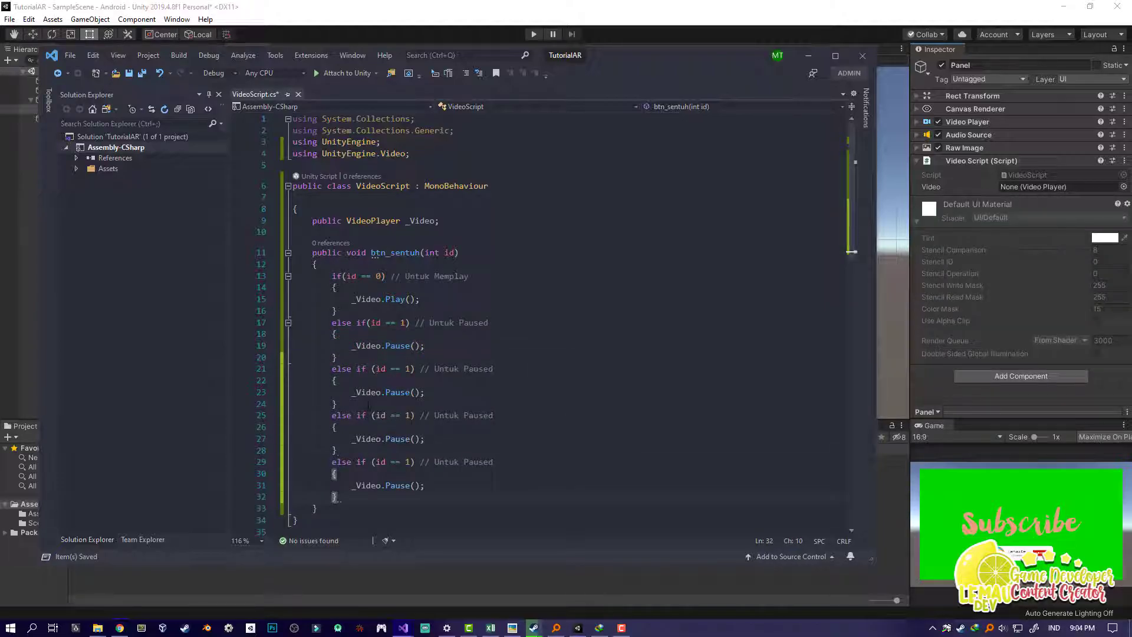
# Delete the copied comments and change the copies' conditions to id 2, 3 and 4
pyautogui.moveTo(435, 416); pyautogui.dragTo(494, 416)
pyautogui.press('BackSpace')
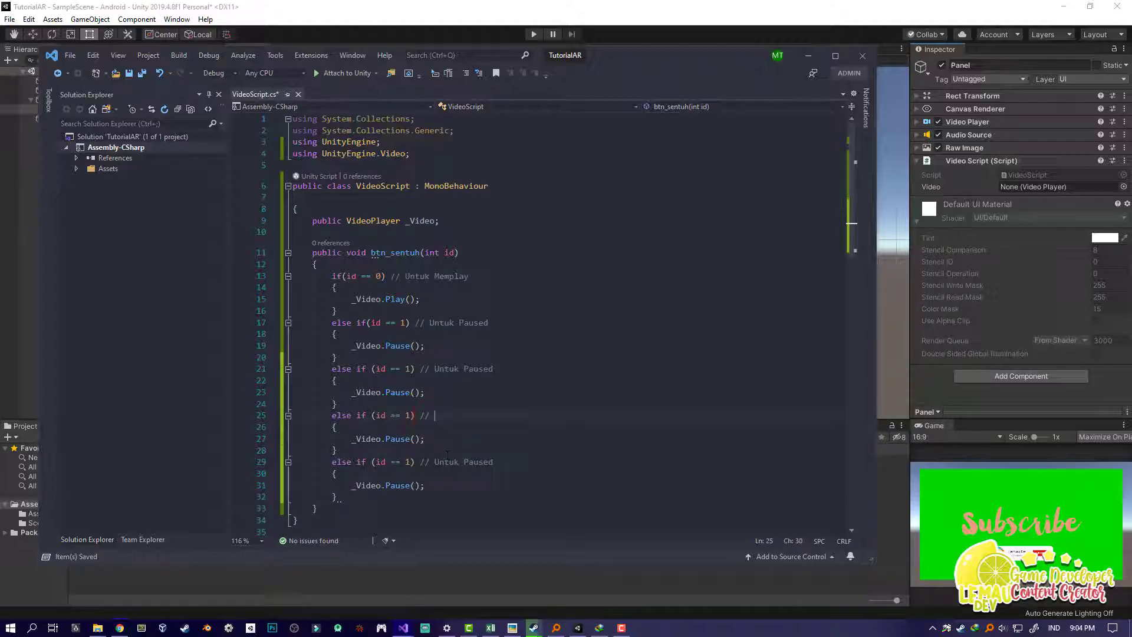
pyautogui.moveTo(435, 462); pyautogui.dragTo(494, 463)
pyautogui.press('BackSpace')
pyautogui.moveTo(435, 368)
pyautogui.mouseDown()
pyautogui.moveTo(494, 369)
pyautogui.moveTo(435, 368)
pyautogui.mouseUp()
pyautogui.click(496, 370)
pyautogui.press('BackSpace')
pyautogui.doubleClick(408, 369)
pyautogui.write('2')
pyautogui.doubleClick(409, 415)
pyautogui.write('3')
pyautogui.doubleClick(409, 462)
pyautogui.write('4')
# Remove the _Video.Pause() calls from the id 2, 3 and 4 branches
pyautogui.moveTo(424, 392); pyautogui.dragTo(352, 392)
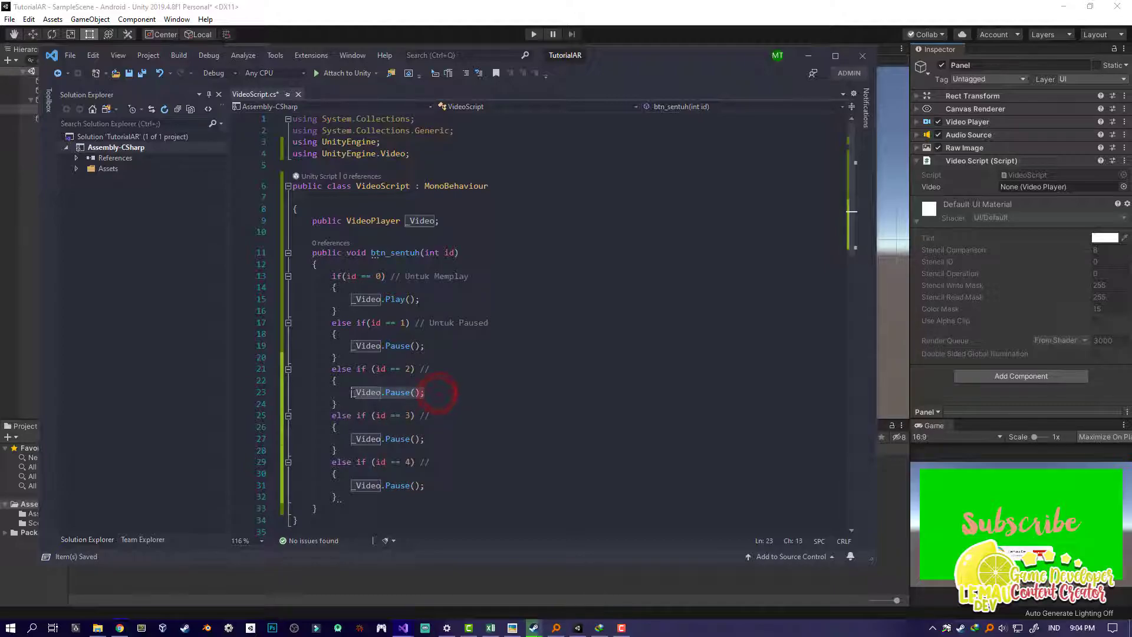
pyautogui.press('Delete')
pyautogui.moveTo(419, 439); pyautogui.dragTo(352, 439)
pyautogui.press('Delete')
pyautogui.click(439, 487)
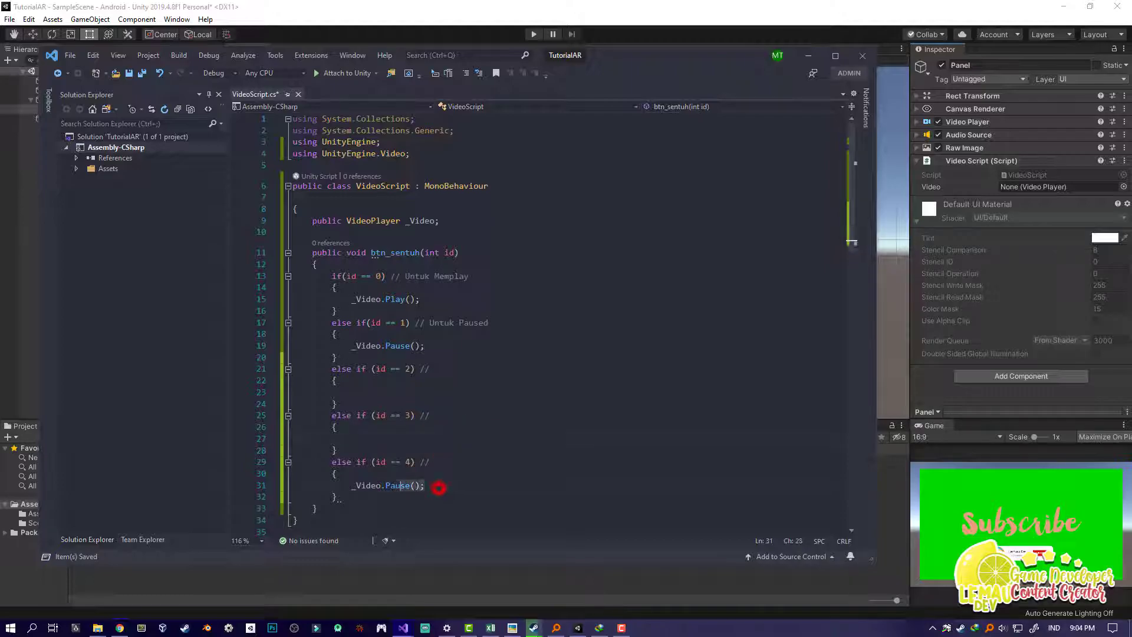
pyautogui.click(483, 462)
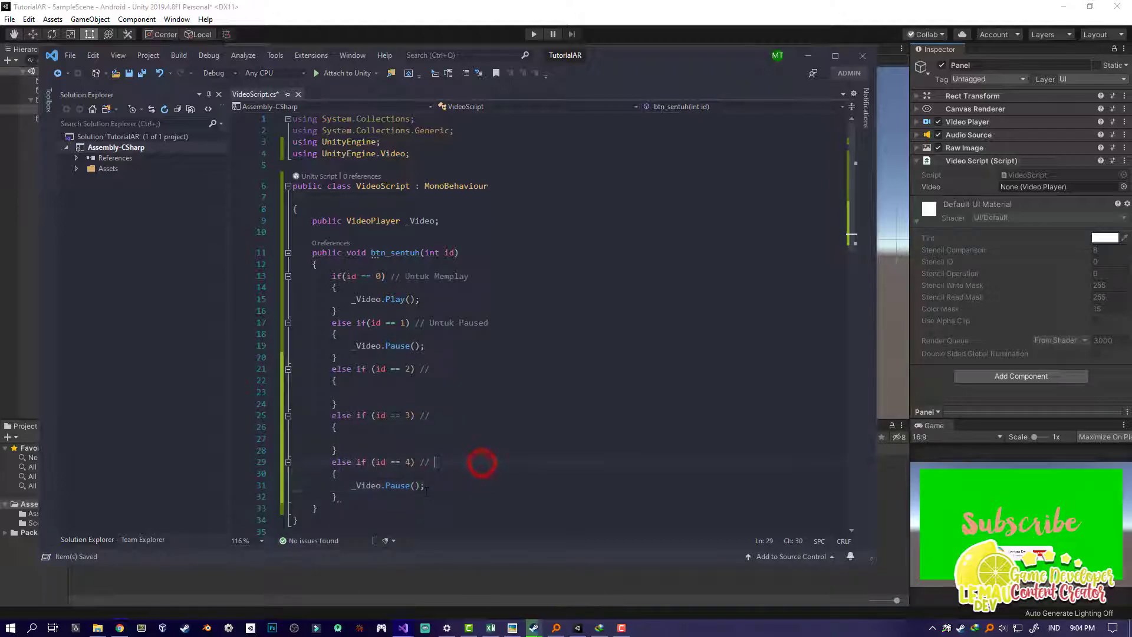
pyautogui.moveTo(425, 485); pyautogui.dragTo(352, 485)
pyautogui.press('Delete')
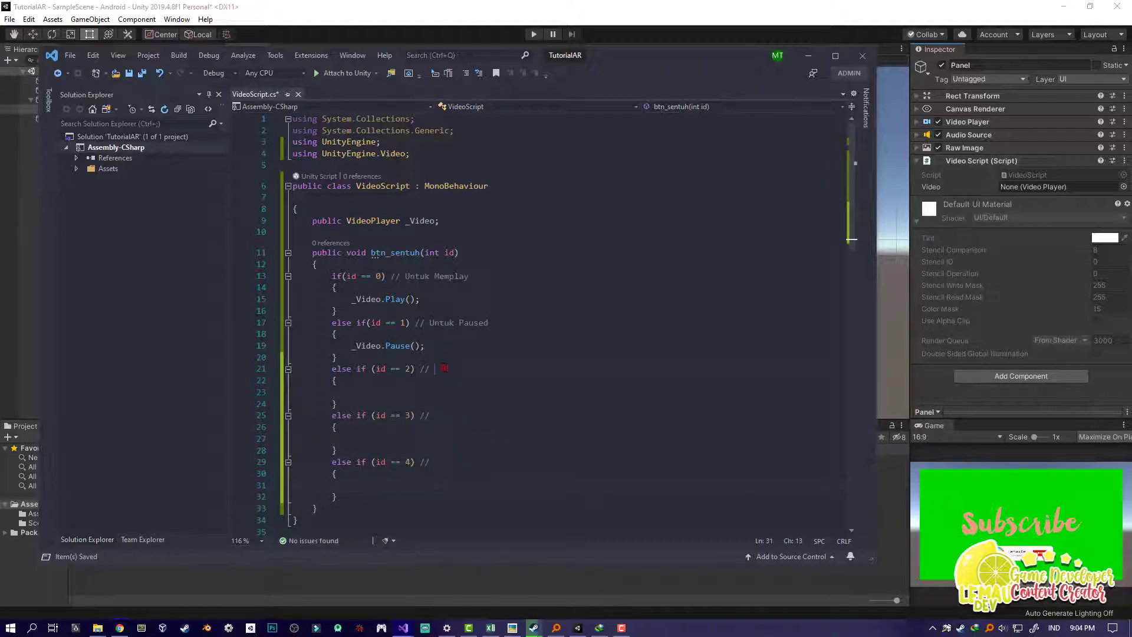
pyautogui.click(445, 367)
# Comment the id 2 branch 'Untuk Restart Video', add _Video.Play(); and save the script
pyautogui.write('Untuk Restart Video')
pyautogui.click(366, 393)
pyautogui.write('_Video')
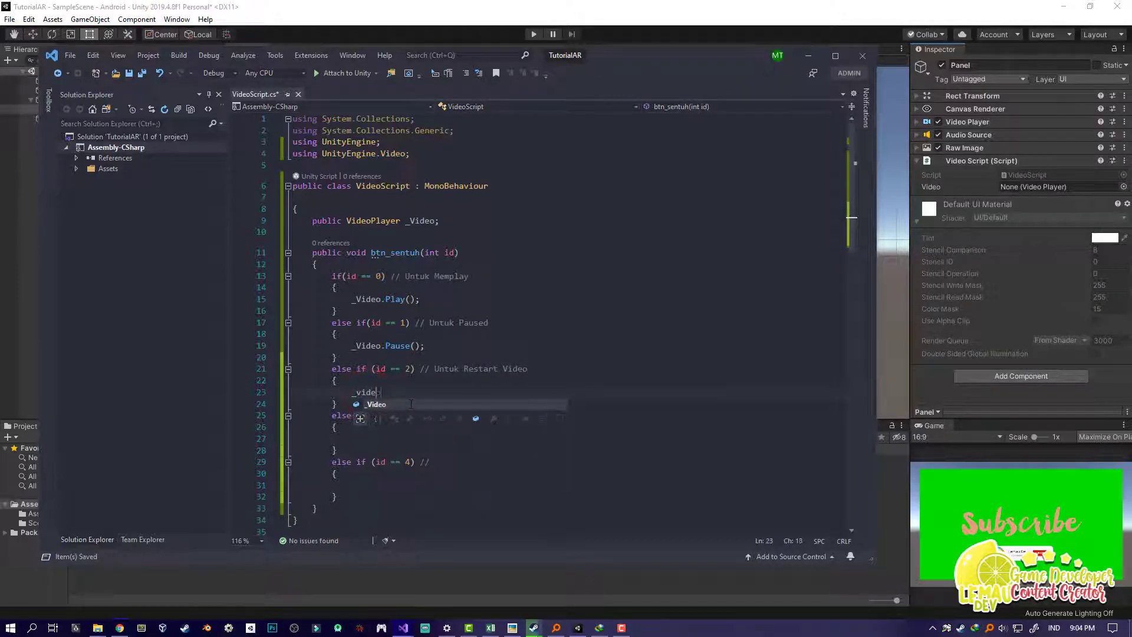
pyautogui.press('Escape')
pyautogui.write('p')
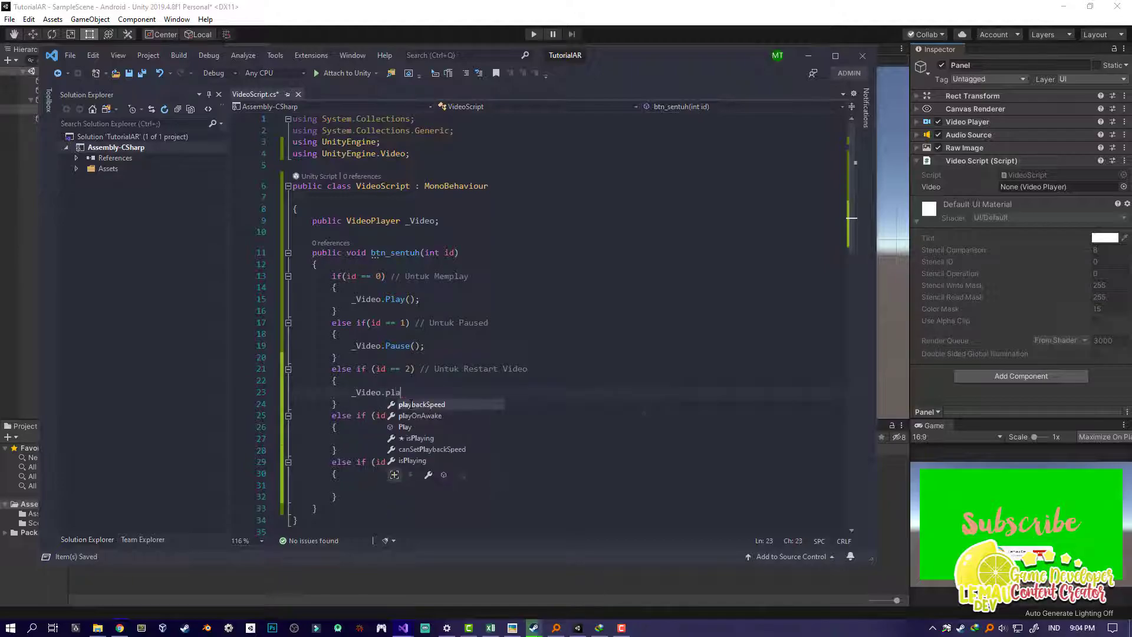
pyautogui.write('lay(')
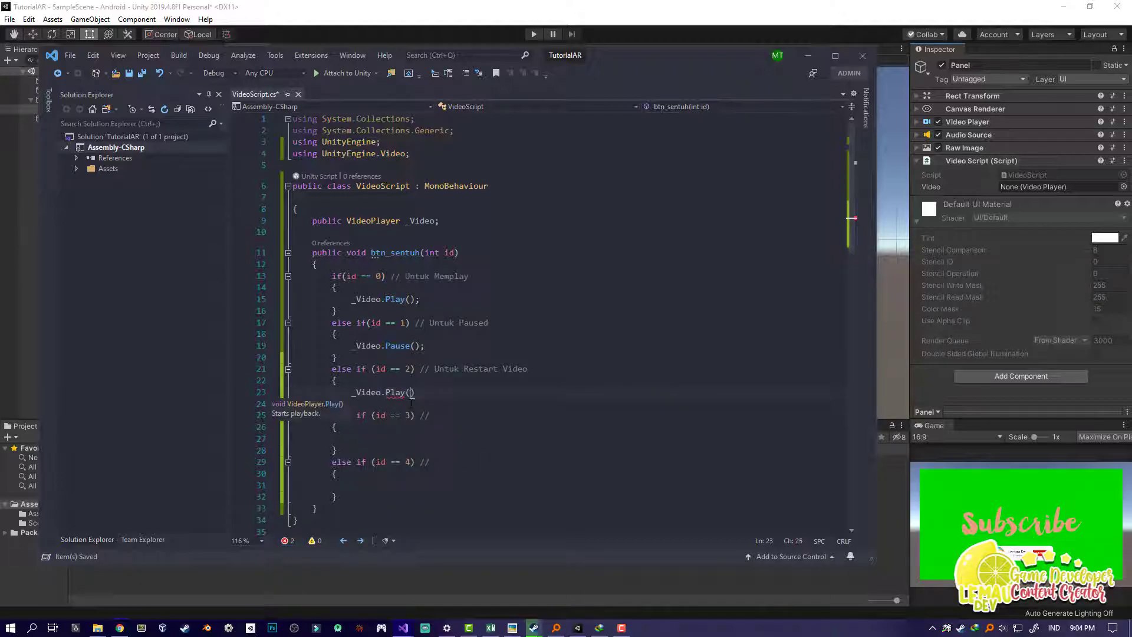
pyautogui.write(');')
pyautogui.hotkey('ctrl', 's')
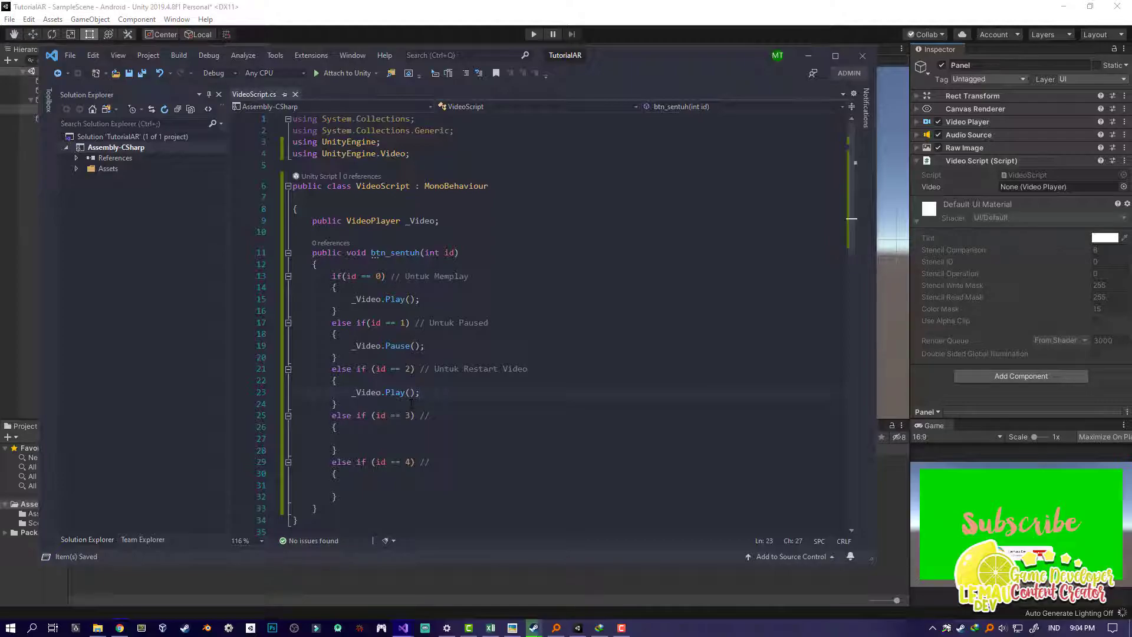
# Insert a _Video.frame = 0 line above the Play call and save
pyautogui.click(412, 292)
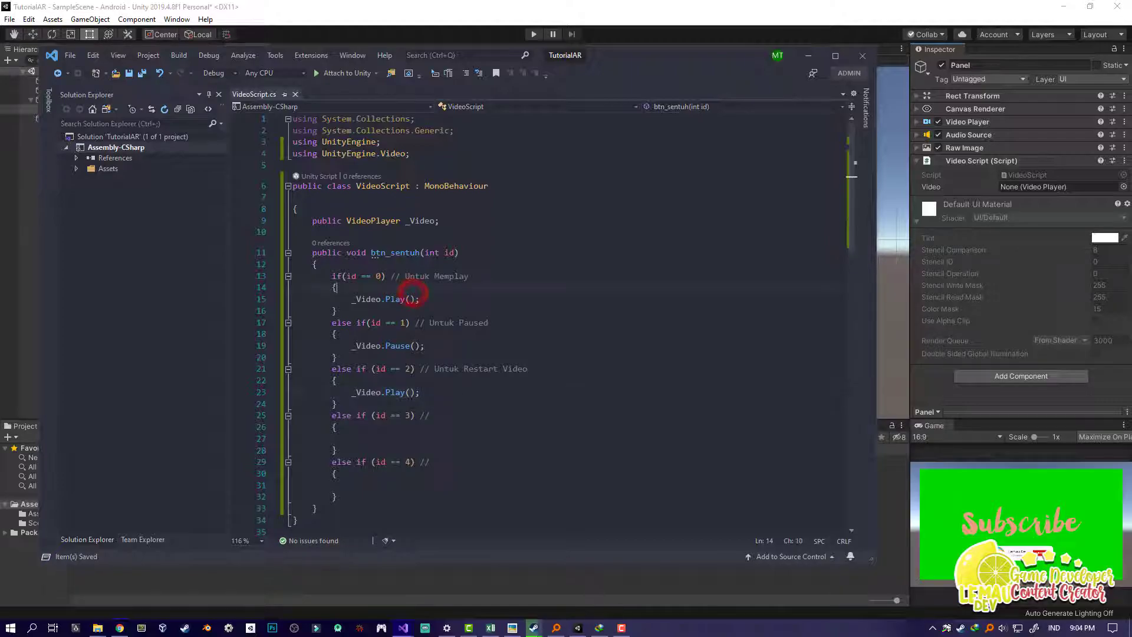
pyautogui.click(370, 382)
pyautogui.press('Return')
pyautogui.write('Video.fra')
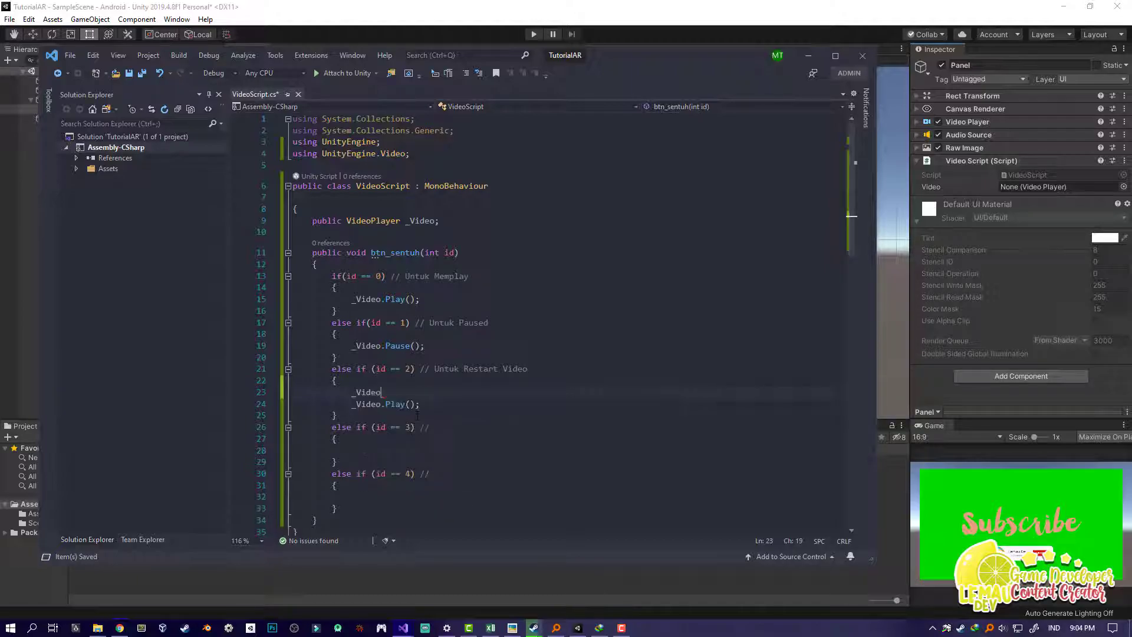
pyautogui.press('Tab')
pyautogui.write('=')
pyautogui.hotkey('ctrl', 's')
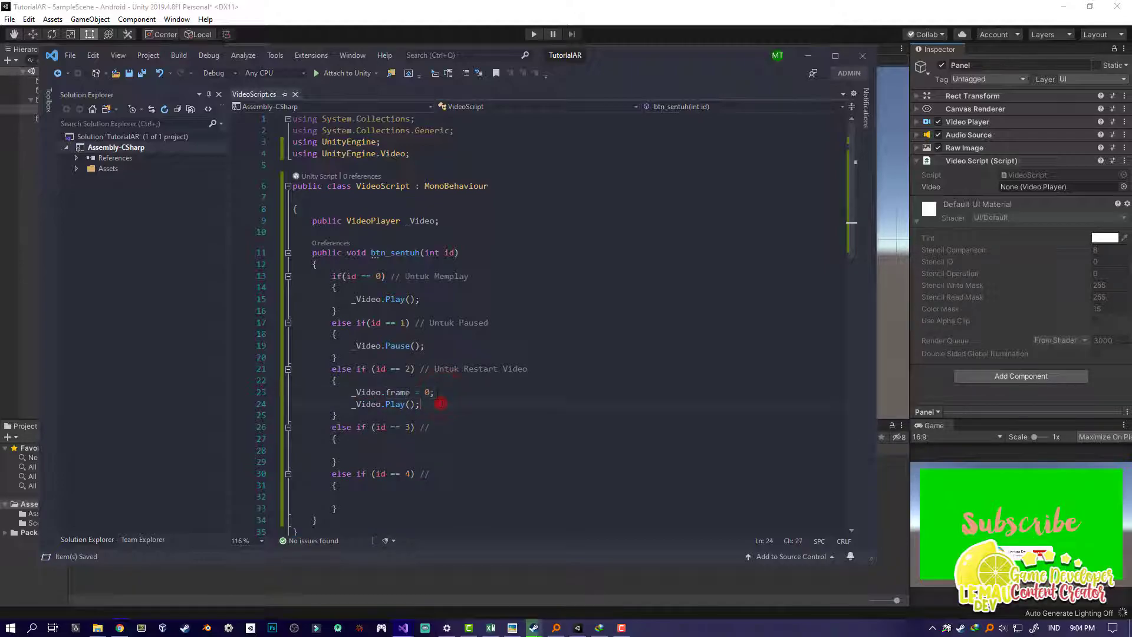
# Check the restart lines and move the caret to the id 3 branch
pyautogui.click(440, 403)
pyautogui.click(377, 392)
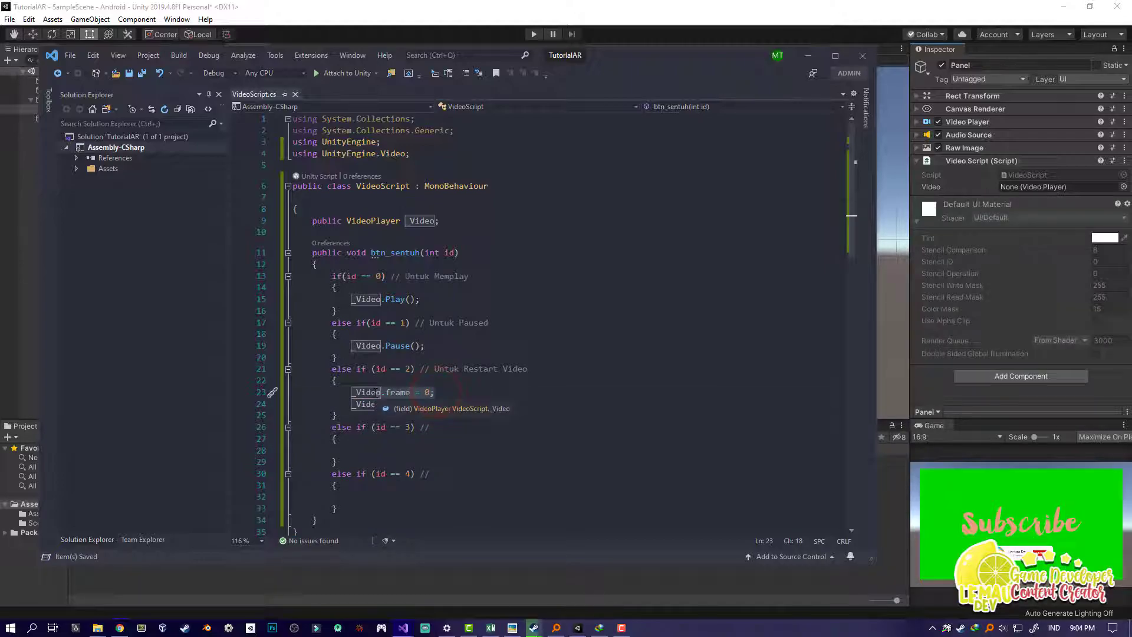
pyautogui.click(479, 459)
pyautogui.click(449, 391)
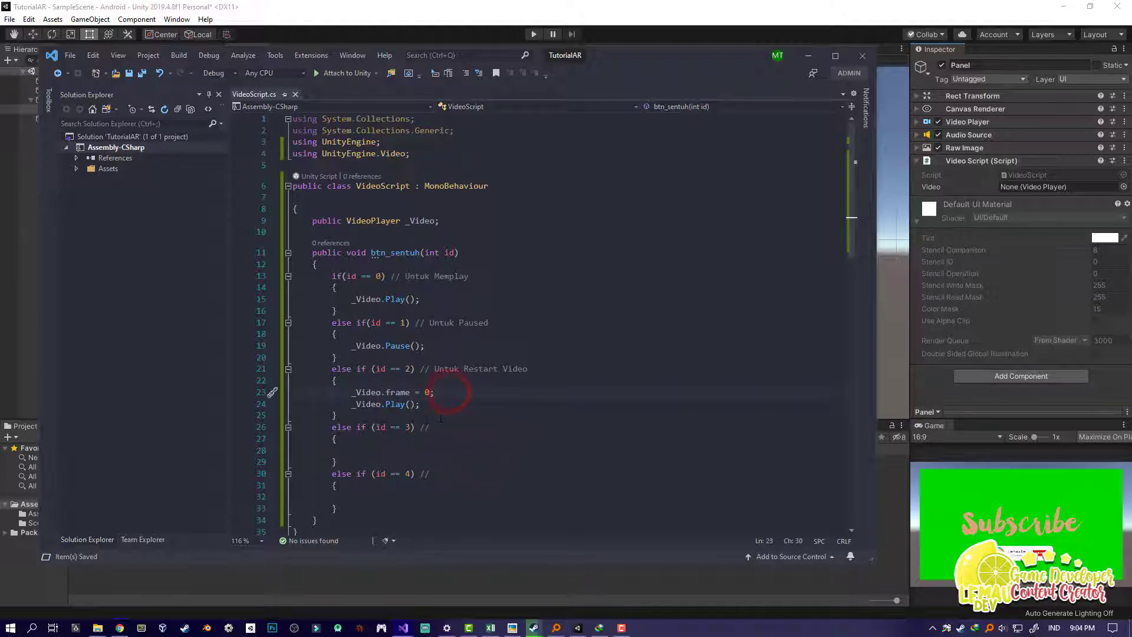
pyautogui.click(377, 443)
# Comment the id 3 branch and paste the frame-reset and Play lines into it
pyautogui.click(439, 427)
pyautogui.write('uk Mempercap')
pyautogui.write('t')
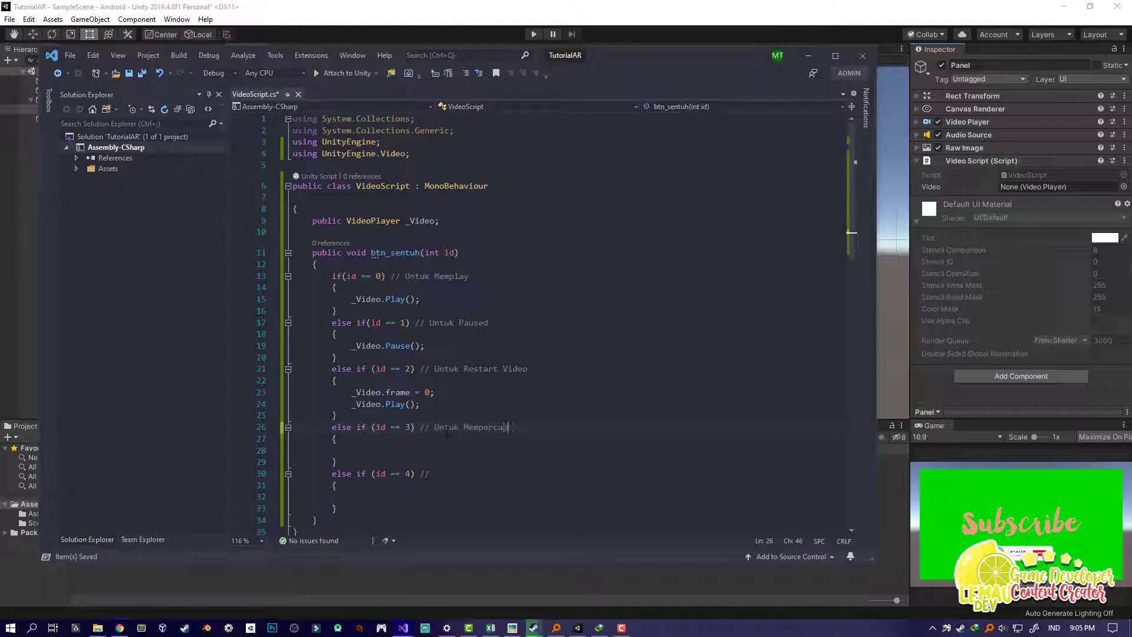
pyautogui.write('uk Pt')
pyautogui.write('Un')
pyautogui.write('tuk Memperlam')
pyautogui.write('bat')
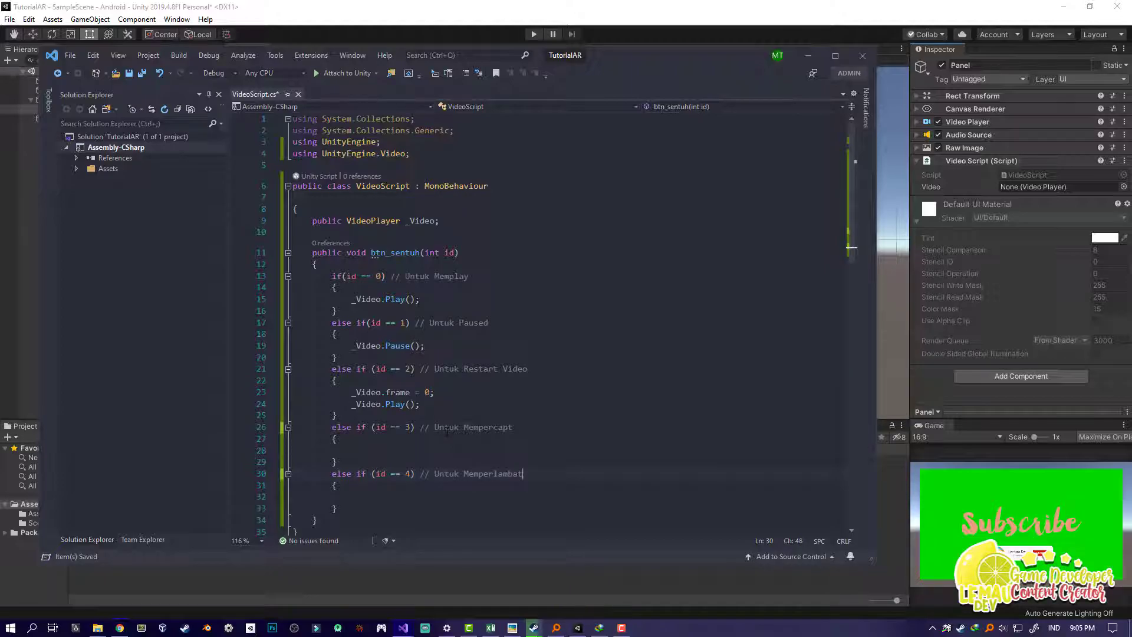
pyautogui.click(562, 412)
pyautogui.moveTo(422, 405); pyautogui.dragTo(353, 394)
pyautogui.hotkey('ctrl', 'c')
pyautogui.click(354, 450)
pyautogui.hotkey('ctrl', 'v')
# In the id 3 branch, replace 0 with _Video.frame + 300 and save
pyautogui.scroll(-2, 372, 416)
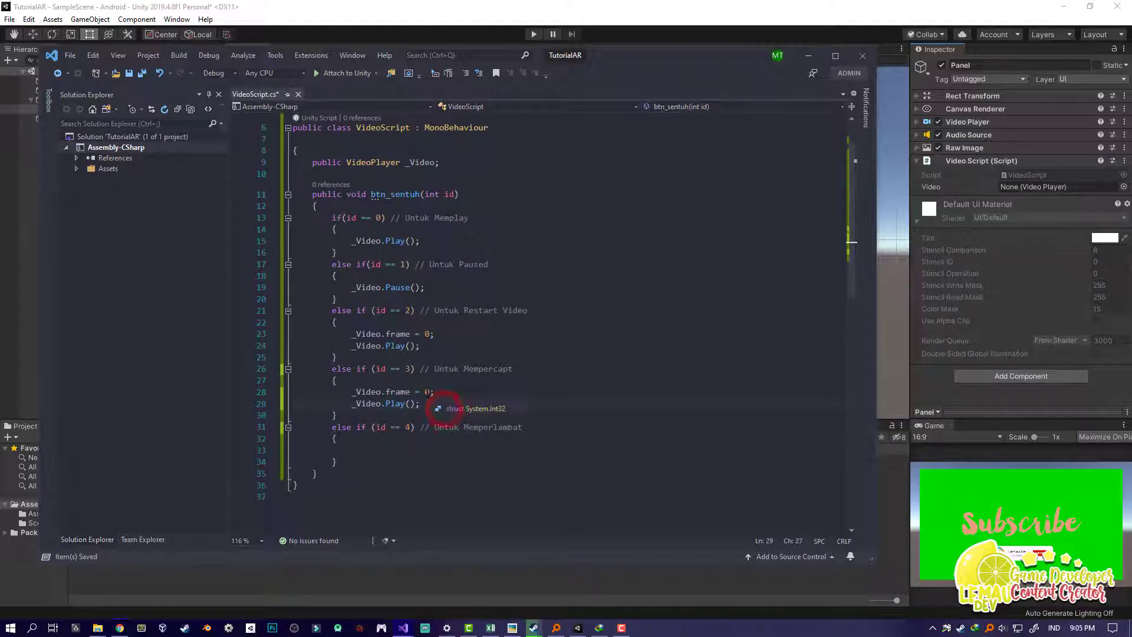
pyautogui.moveTo(423, 392); pyautogui.dragTo(434, 392)
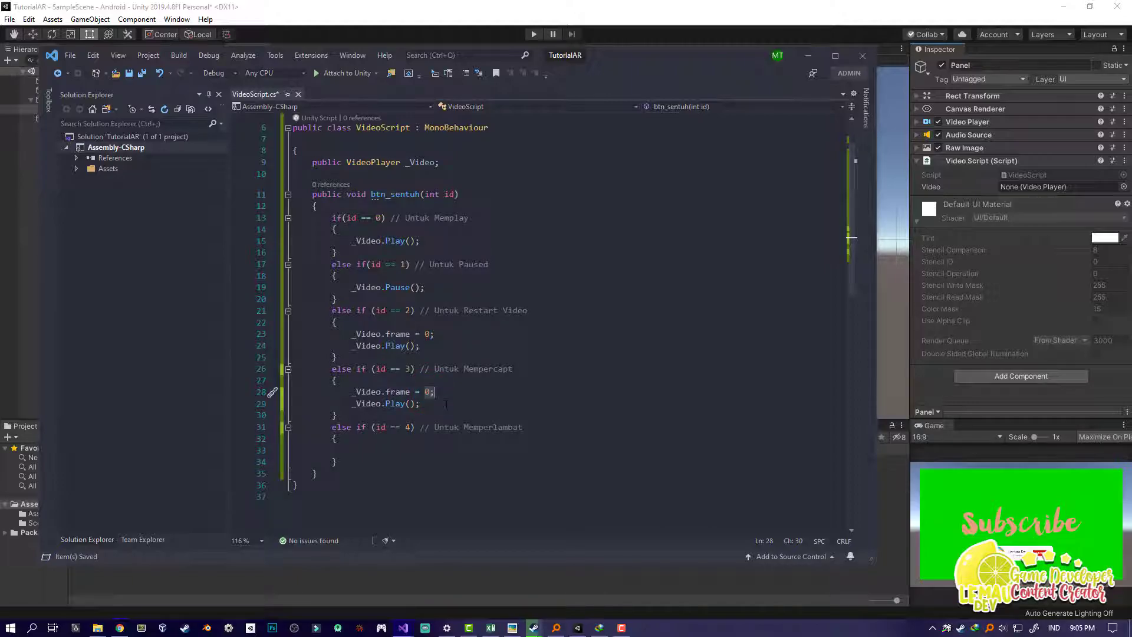
pyautogui.click(496, 458)
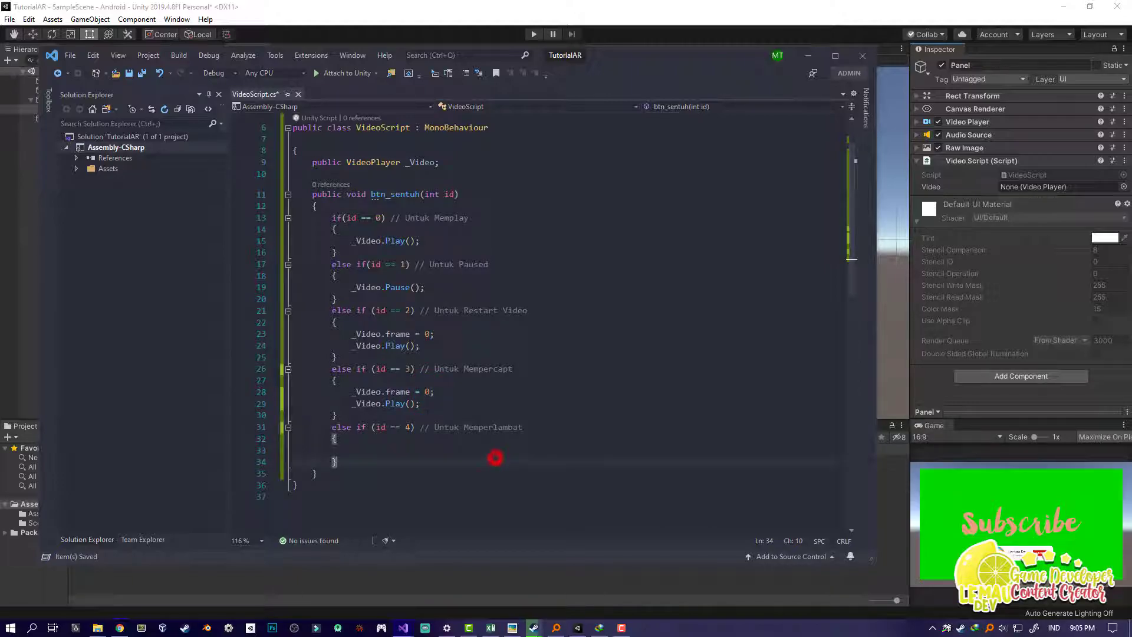
pyautogui.click(432, 399)
pyautogui.moveTo(424, 392); pyautogui.dragTo(435, 392)
pyautogui.write('_Video.frame')
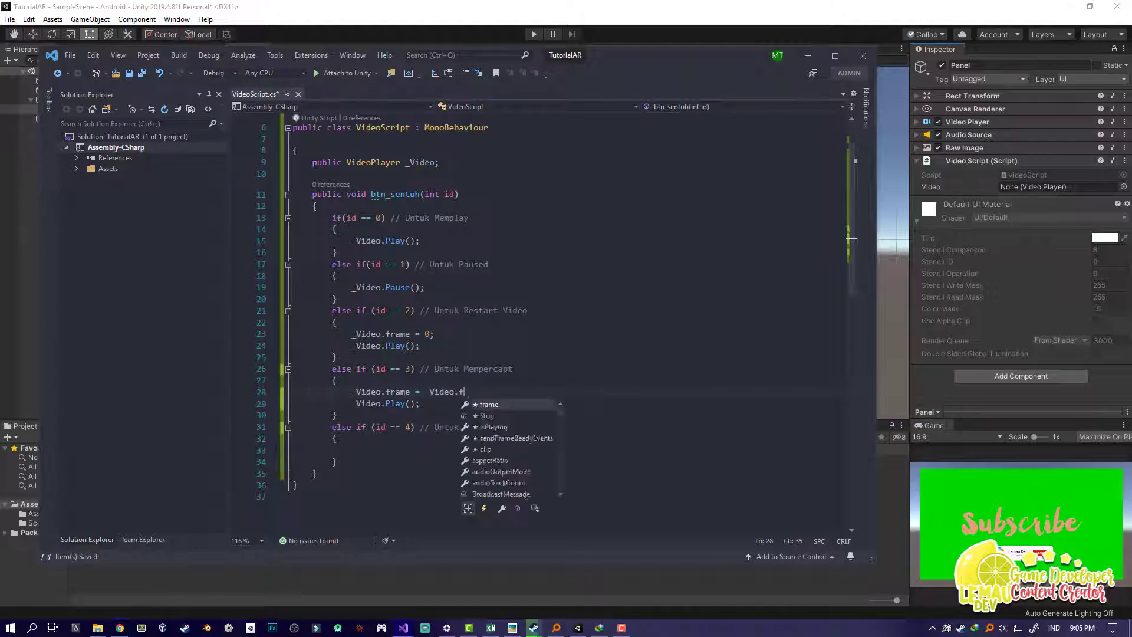
pyautogui.write(' + 300')
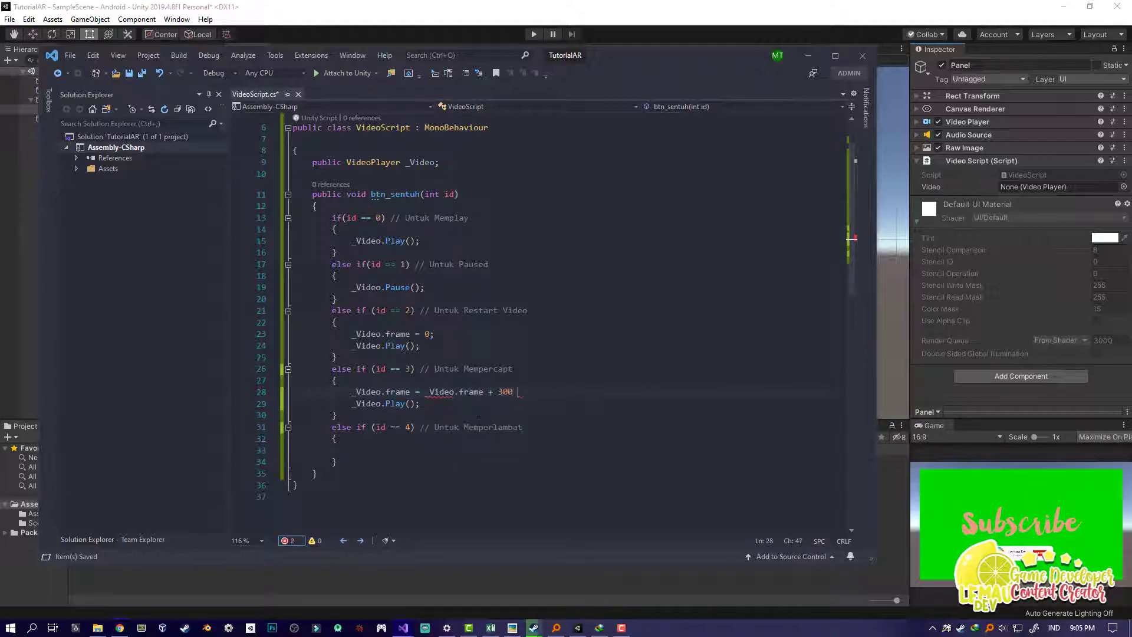
pyautogui.hotkey('ctrl', 's')
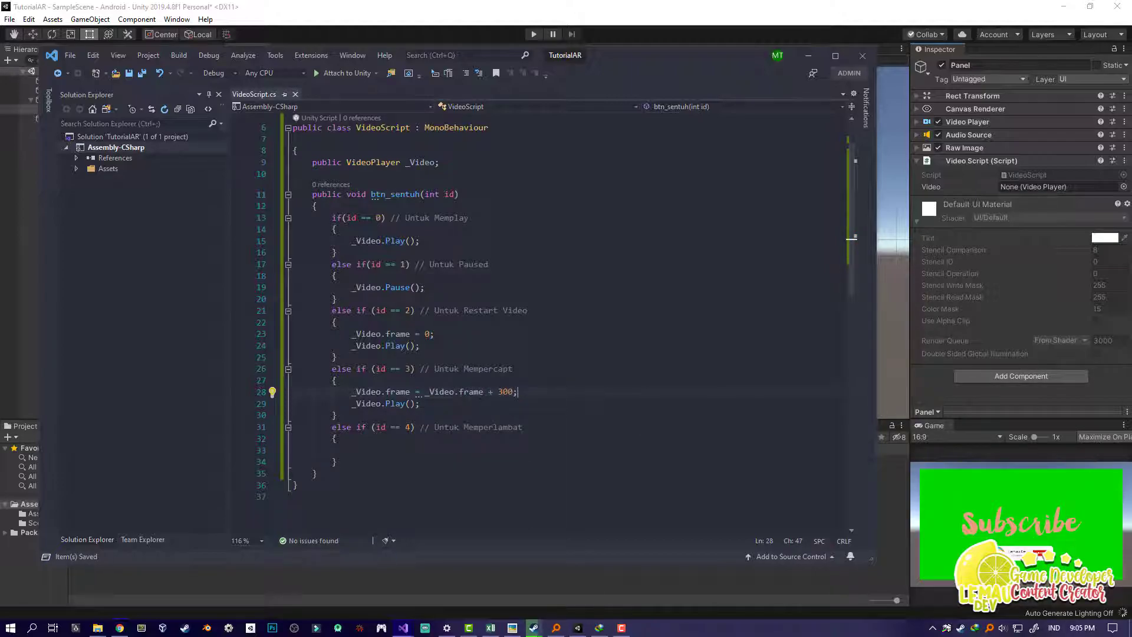
# Copy both fast-forward lines into the id 4 branch, change + to -, and save
pyautogui.click(348, 405)
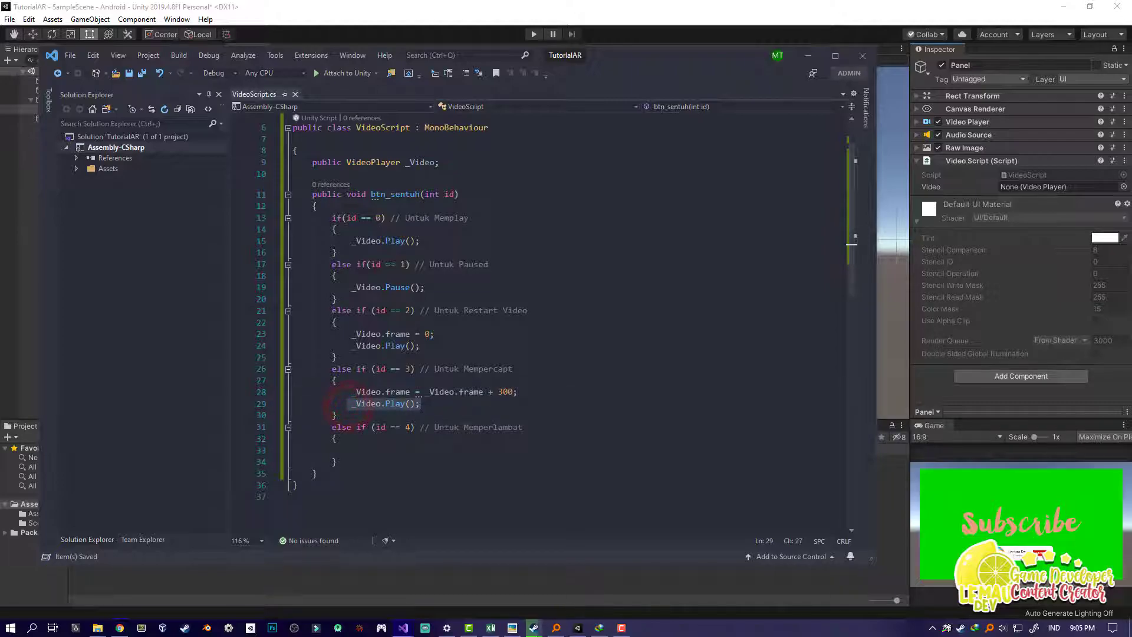
pyautogui.click(502, 461)
pyautogui.click(426, 405)
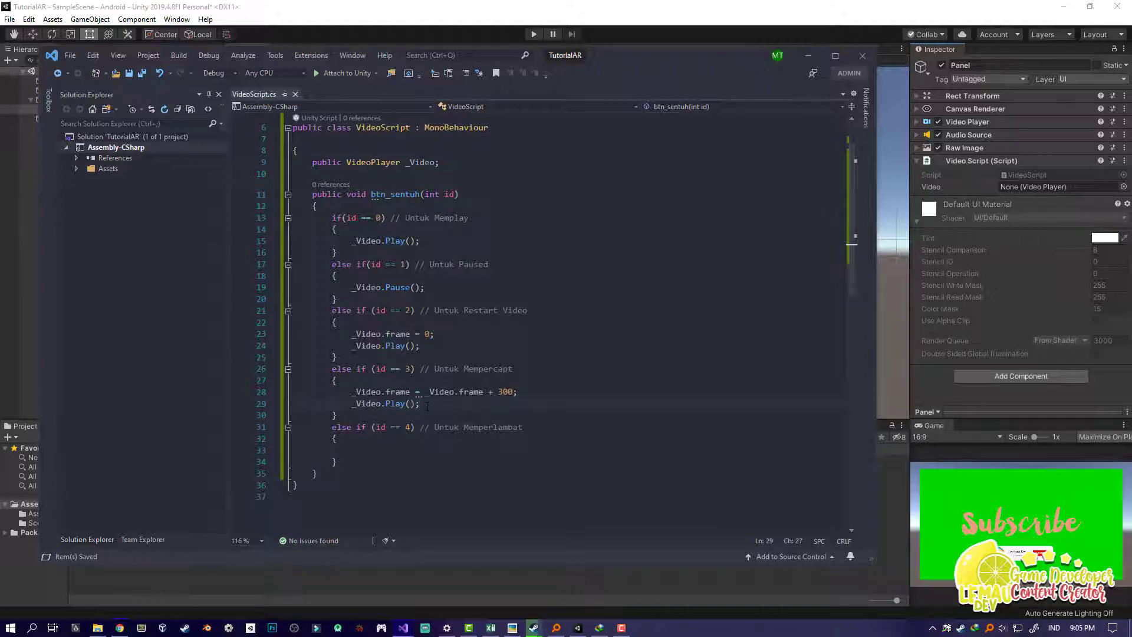
pyautogui.moveTo(488, 401); pyautogui.dragTo(352, 391)
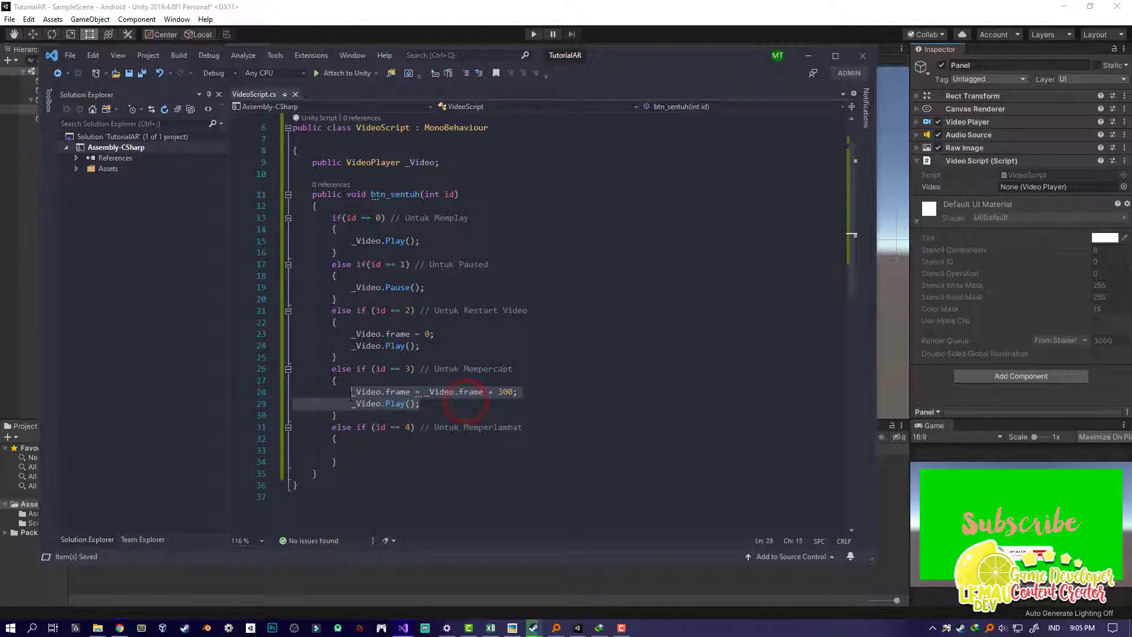
pyautogui.click(360, 452)
pyautogui.hotkey('ctrl', 'v')
pyautogui.click(495, 450)
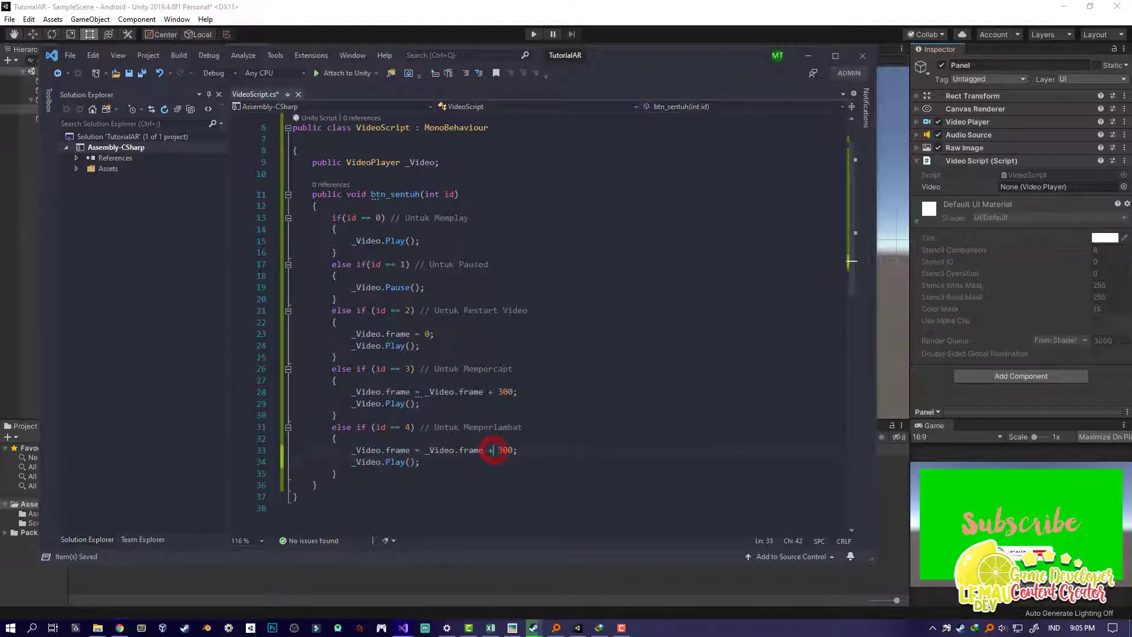
pyautogui.press('BackSpace')
pyautogui.write('-')
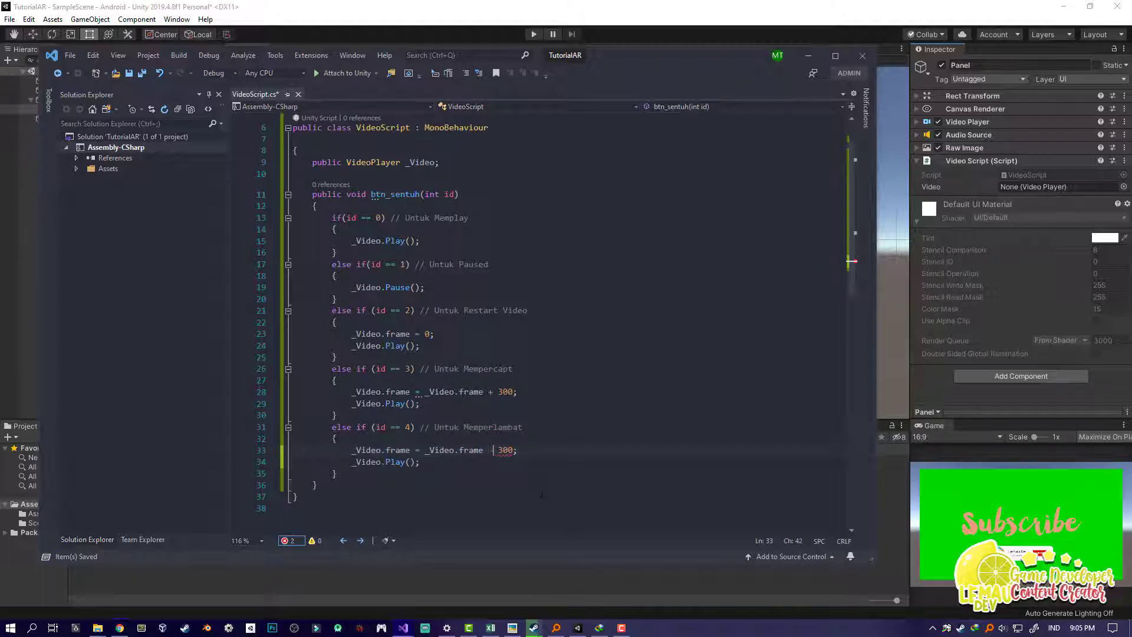
pyautogui.hotkey('ctrl', 's')
pyautogui.click(533, 409)
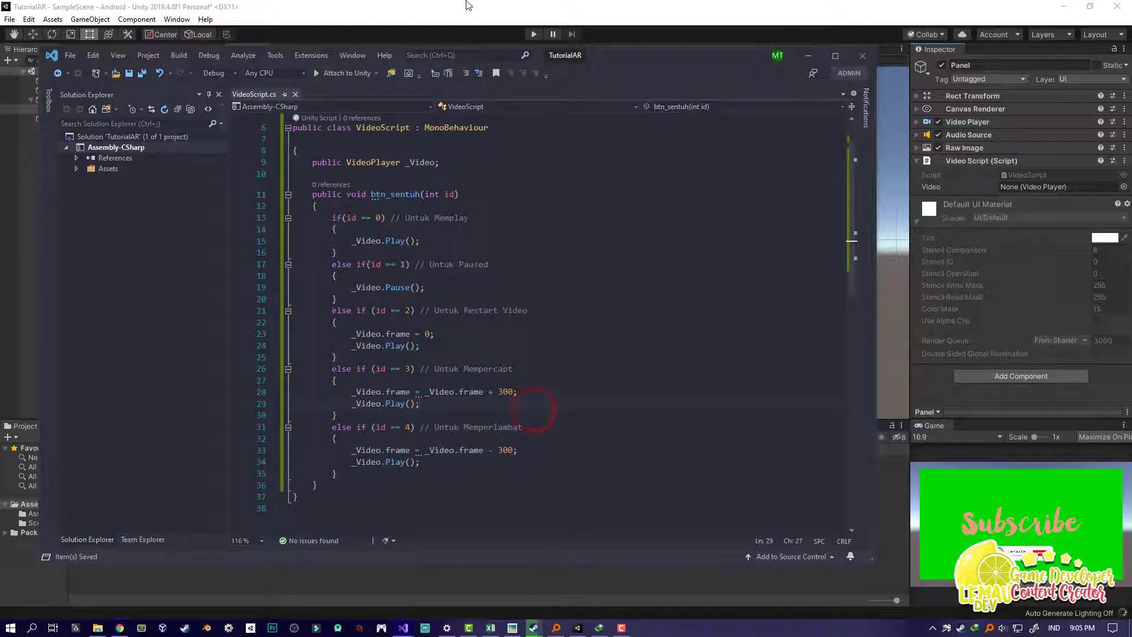
# Link the Panel's Video Player to the script's Video field, then shrink and raise the green panel
pyautogui.click(433, 7)
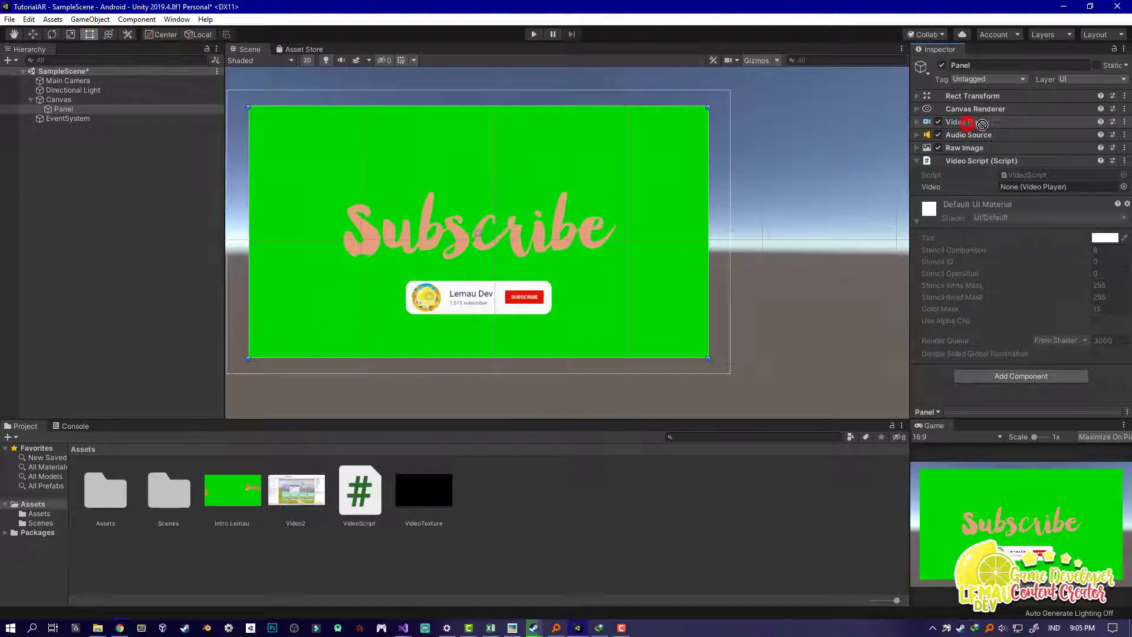
pyautogui.moveTo(967, 123); pyautogui.dragTo(1035, 186)
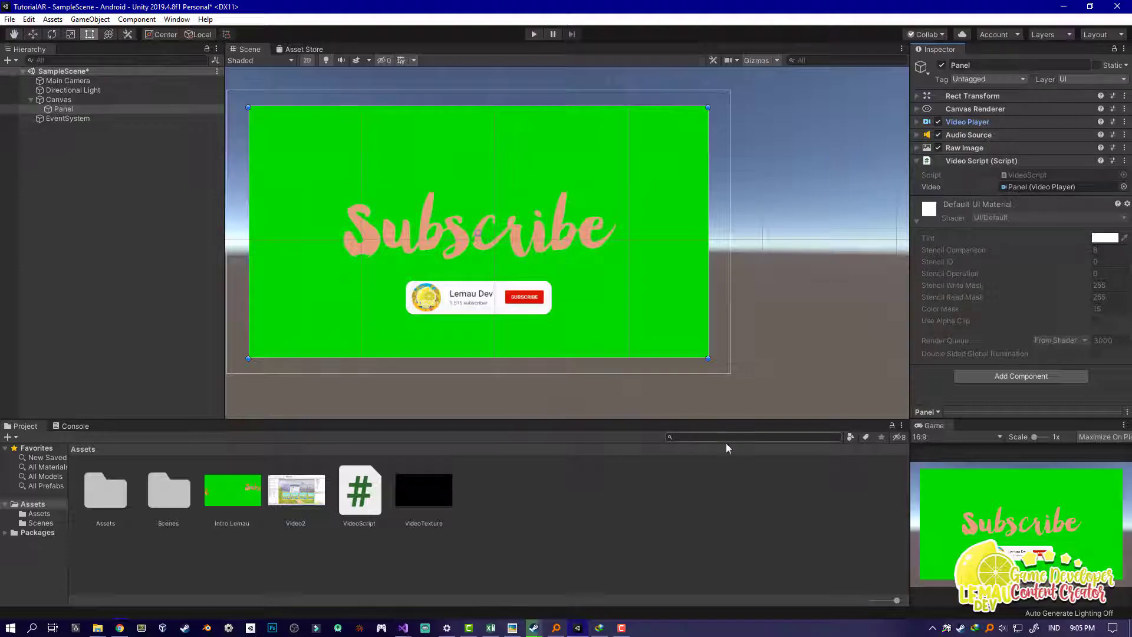
pyautogui.moveTo(718, 160); pyautogui.dragTo(755, 194, button='middle')
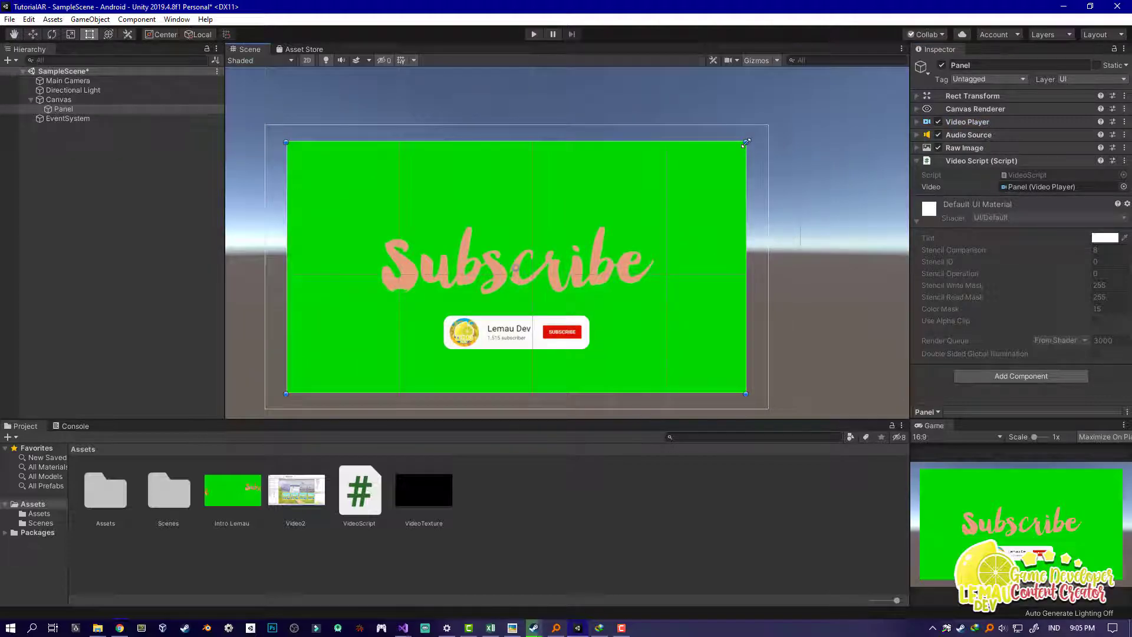
pyautogui.keyDown('alt'); pyautogui.moveTo(745, 142); pyautogui.dragTo(726, 153); pyautogui.keyUp('alt')
pyautogui.press('w')
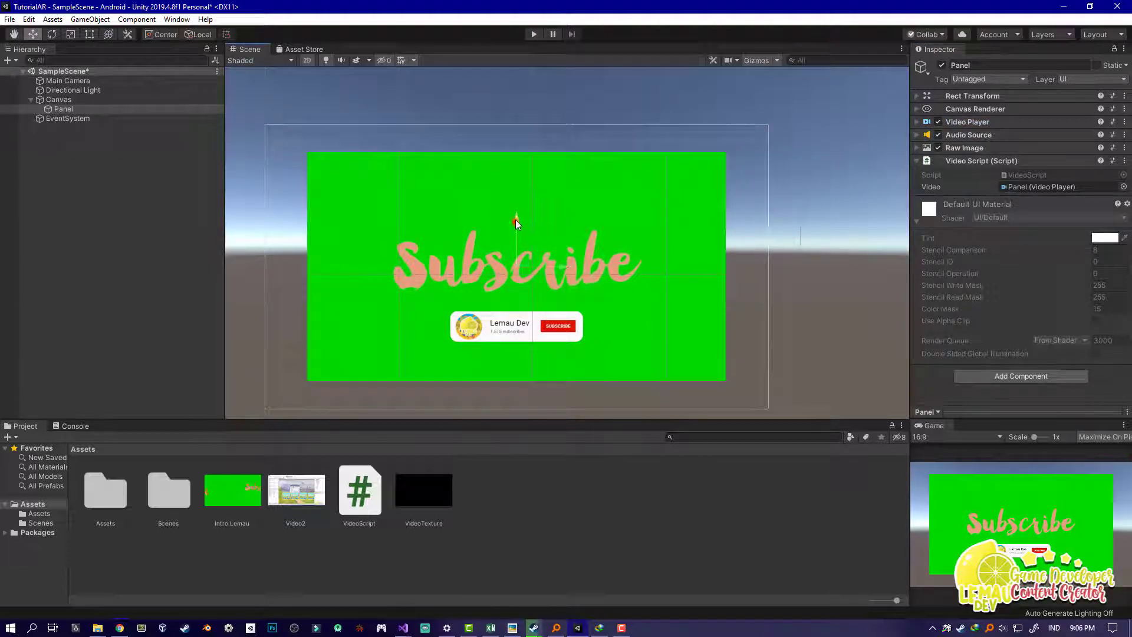
pyautogui.moveTo(515, 219); pyautogui.dragTo(516, 205)
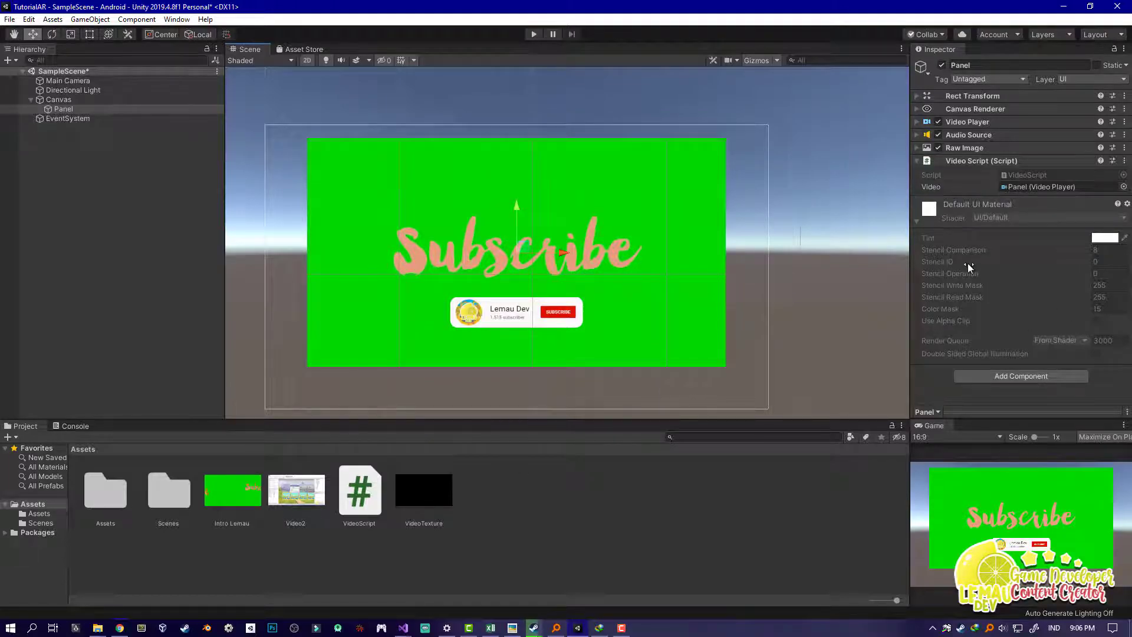
# Change the Video Player's clip from Intro Lemau to Video2
pyautogui.click(917, 122)
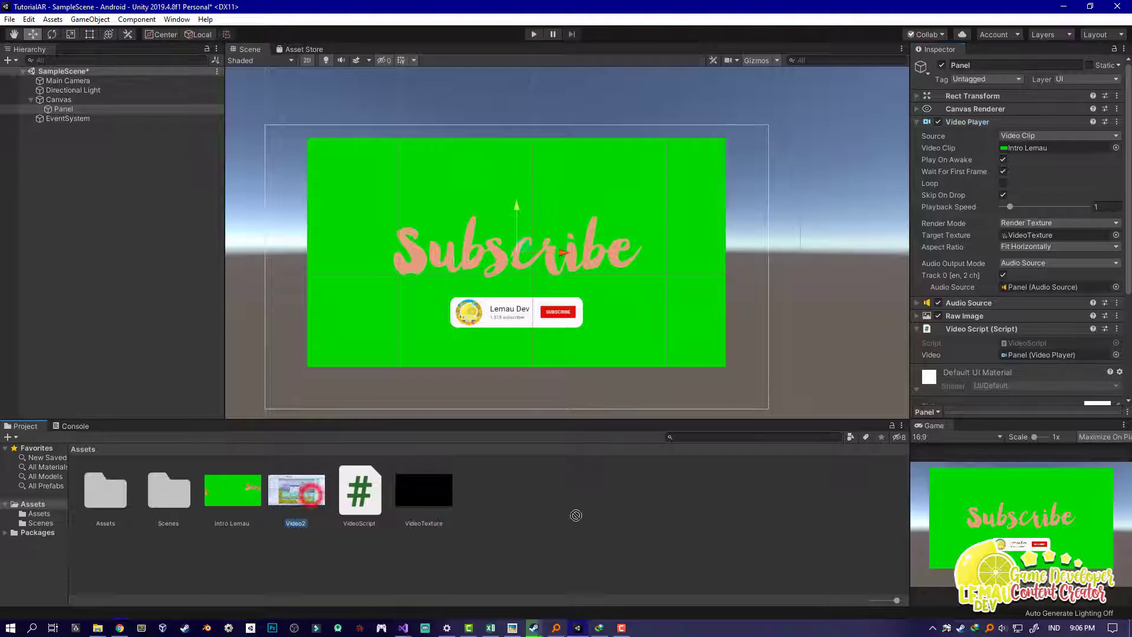
pyautogui.scroll(-3, 1026, 93)
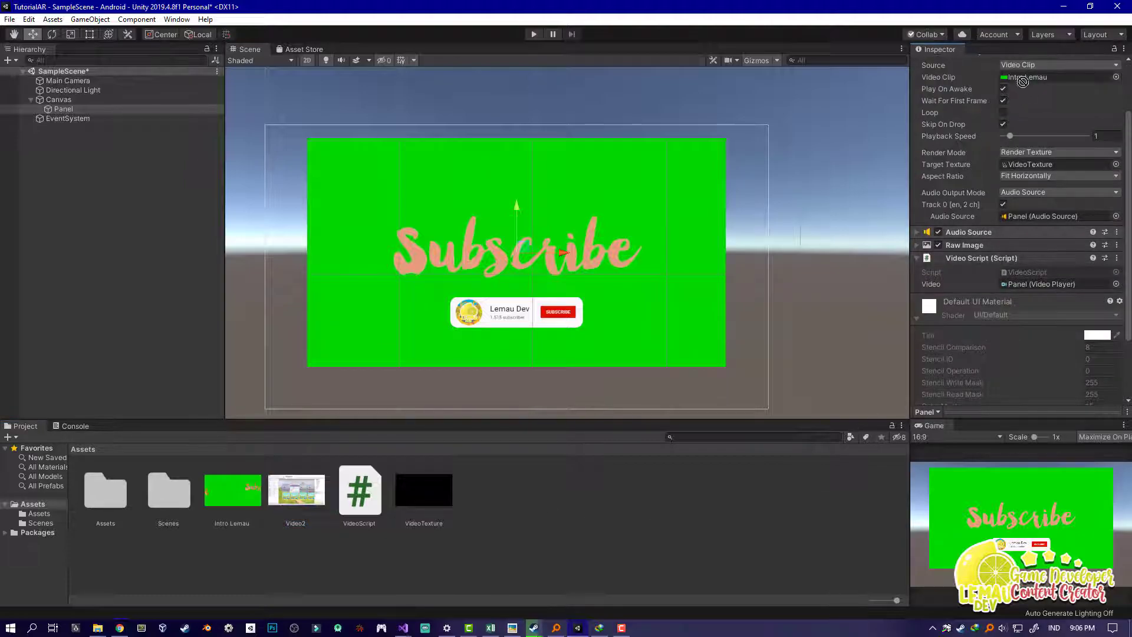
pyautogui.moveTo(1027, 92); pyautogui.dragTo(1025, 78)
pyautogui.press('q')
pyautogui.moveTo(571, 246); pyautogui.dragTo(565, 194)
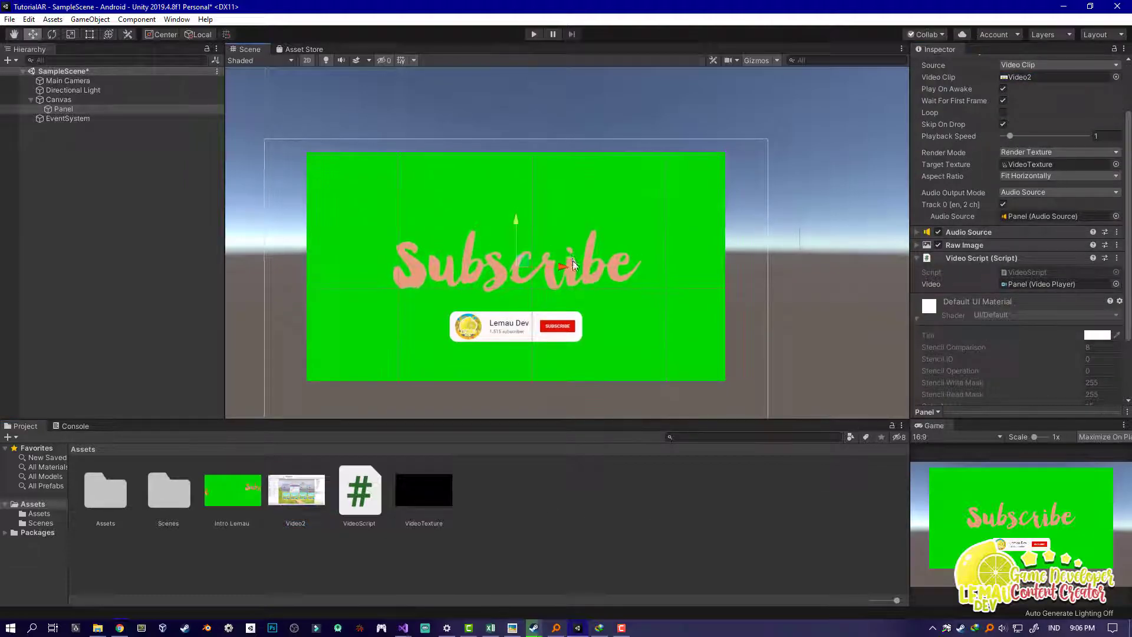
# Create a UI Image under the Canvas and move it below the green video panel
pyautogui.press('w')
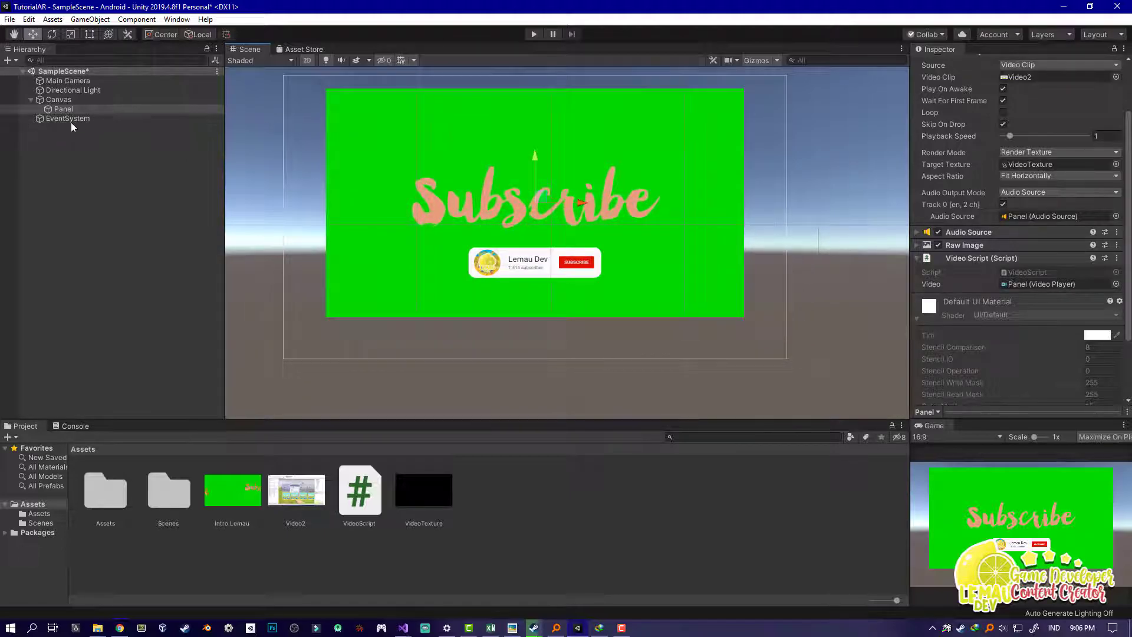
pyautogui.click(57, 100)
pyautogui.rightClick(58, 101)
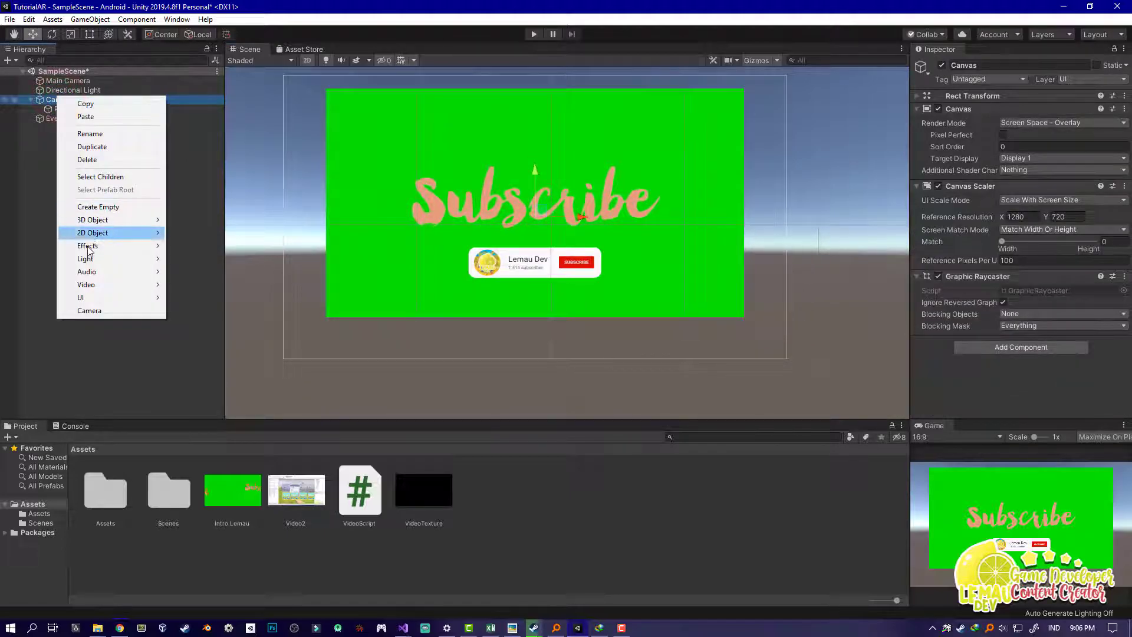
pyautogui.moveTo(91, 297)
pyautogui.click(217, 323)
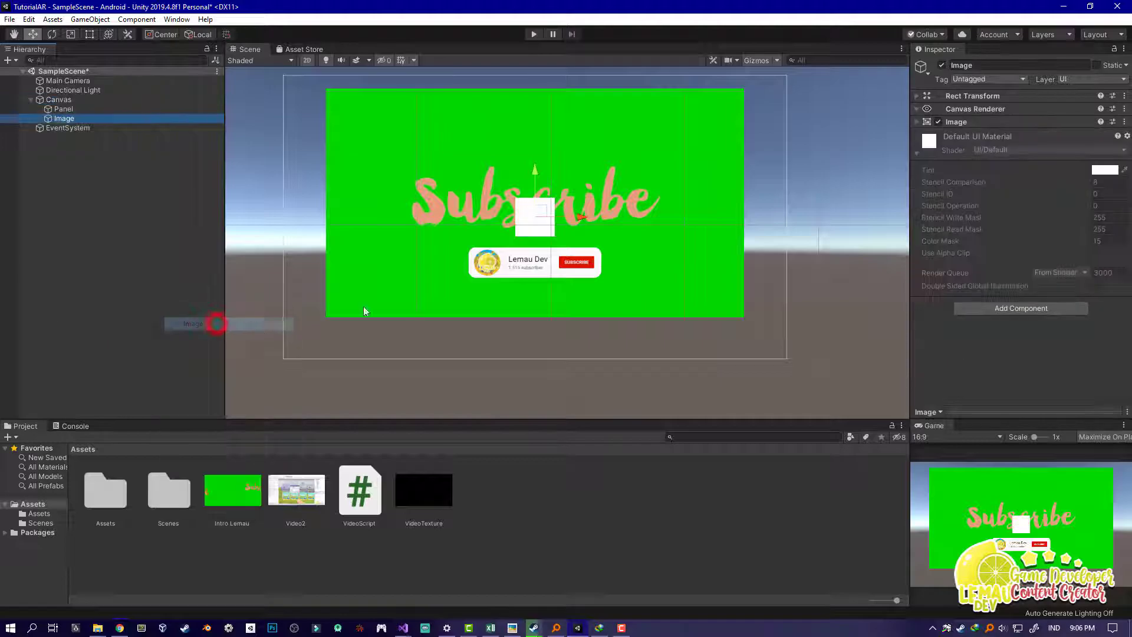
pyautogui.moveTo(534, 175); pyautogui.dragTo(556, 281)
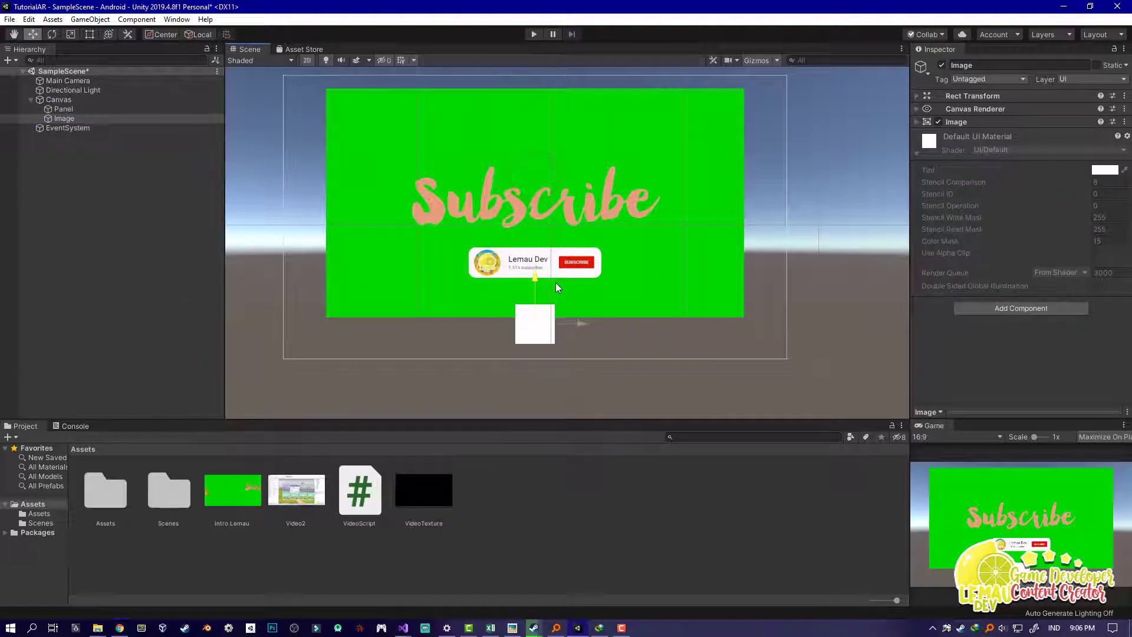
# Give the image the btn_play sprite with Preserve Aspect and native size, then enlarge it slightly
pyautogui.click(915, 120)
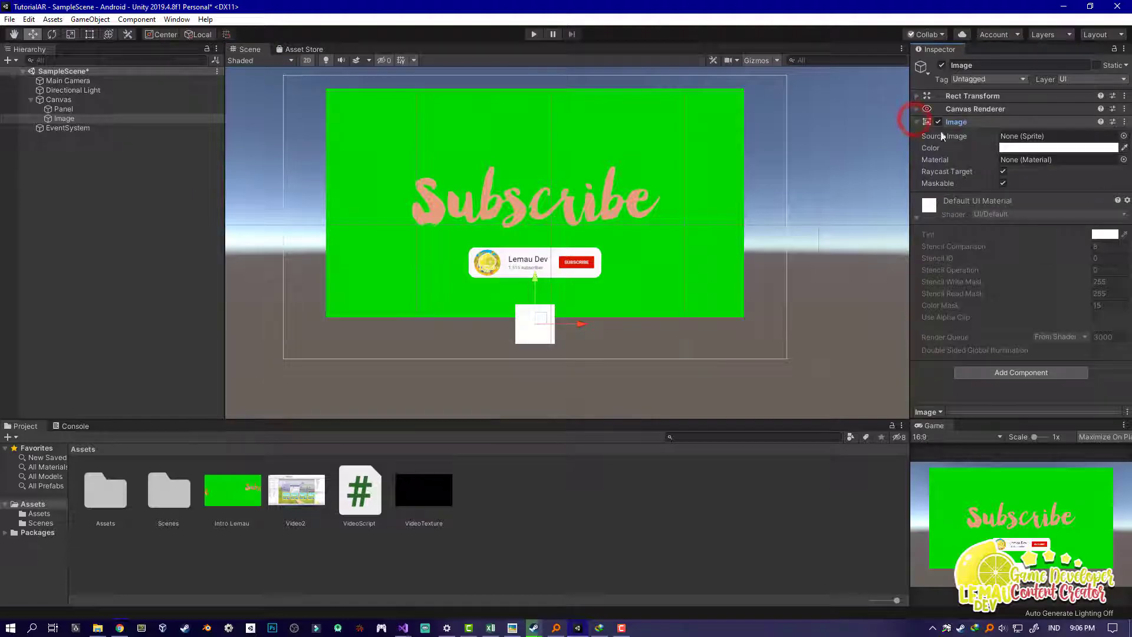
pyautogui.click(1124, 135)
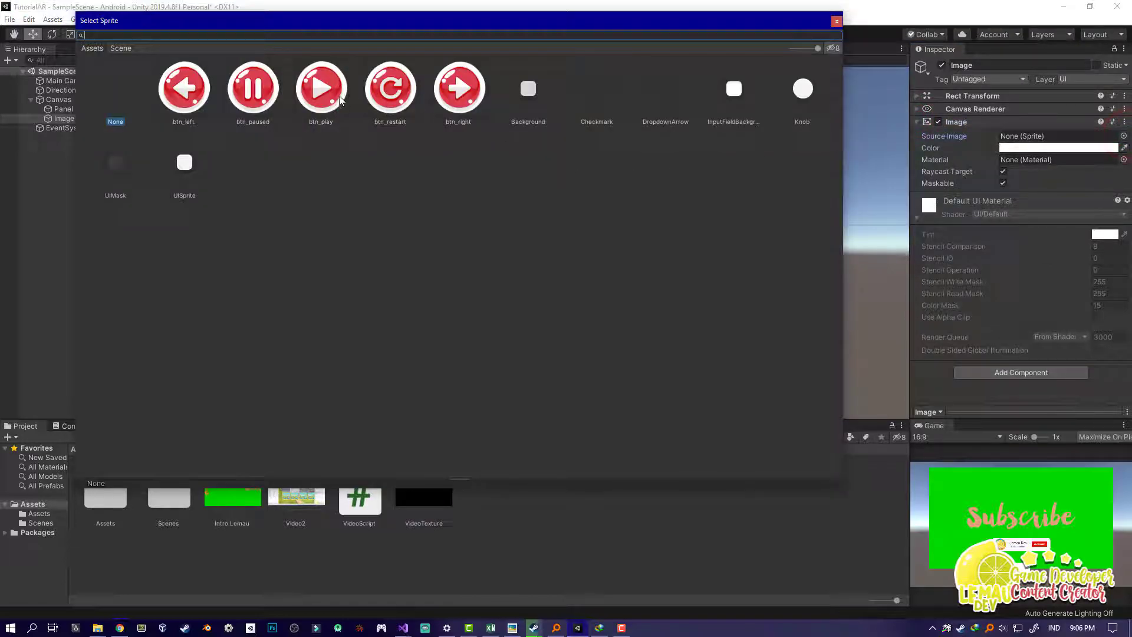
pyautogui.click(322, 101)
pyautogui.doubleClick(323, 100)
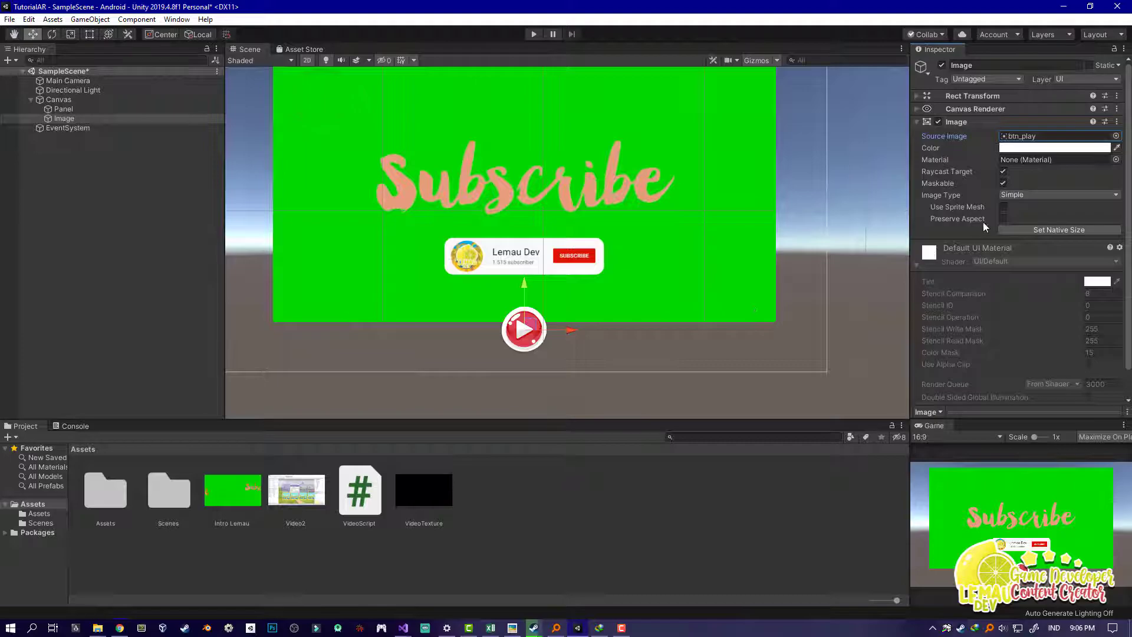
pyautogui.click(1002, 219)
pyautogui.scroll(2, 657, 279)
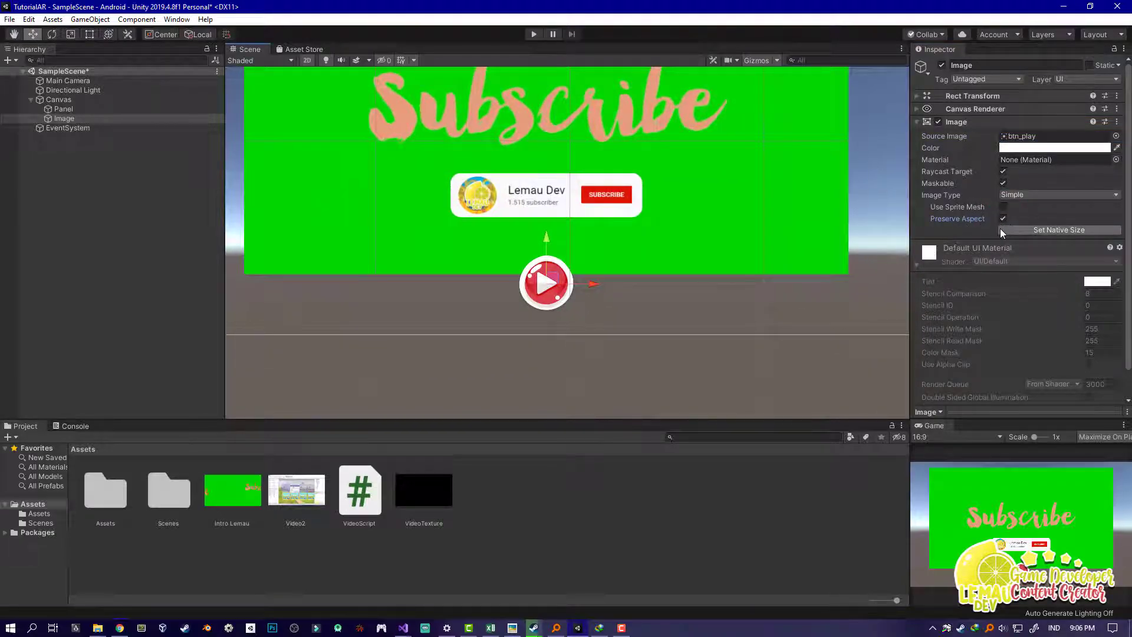
pyautogui.click(999, 228)
pyautogui.scroll(2, 559, 311)
pyautogui.press('t')
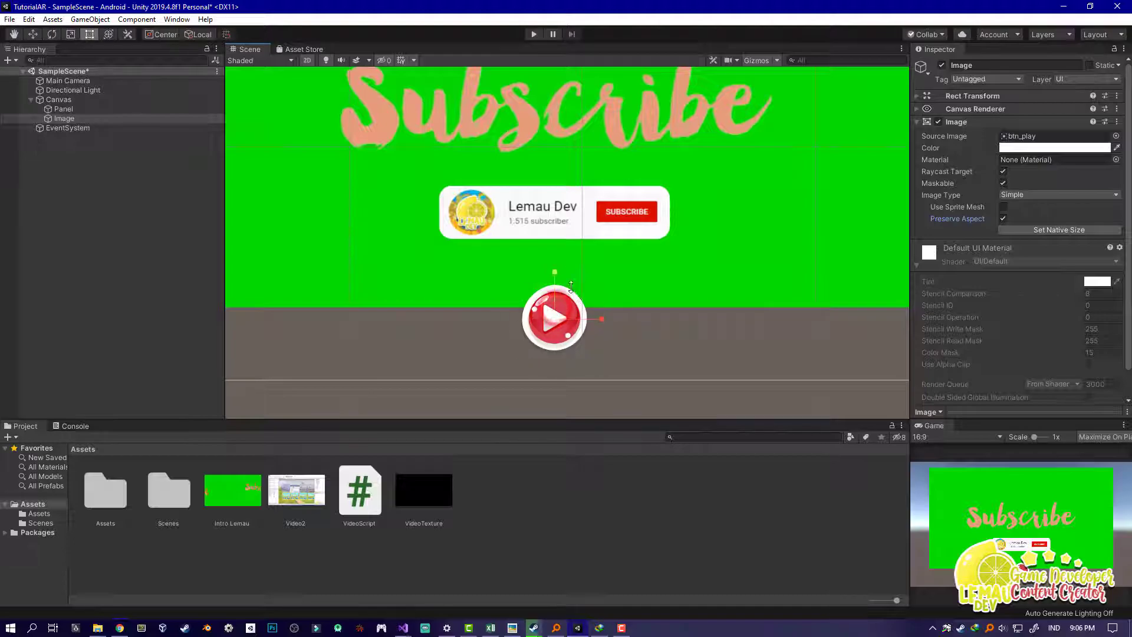
pyautogui.moveTo(586, 286)
pyautogui.mouseDown()
pyautogui.moveTo(600, 276)
pyautogui.moveTo(594, 283)
pyautogui.mouseUp()
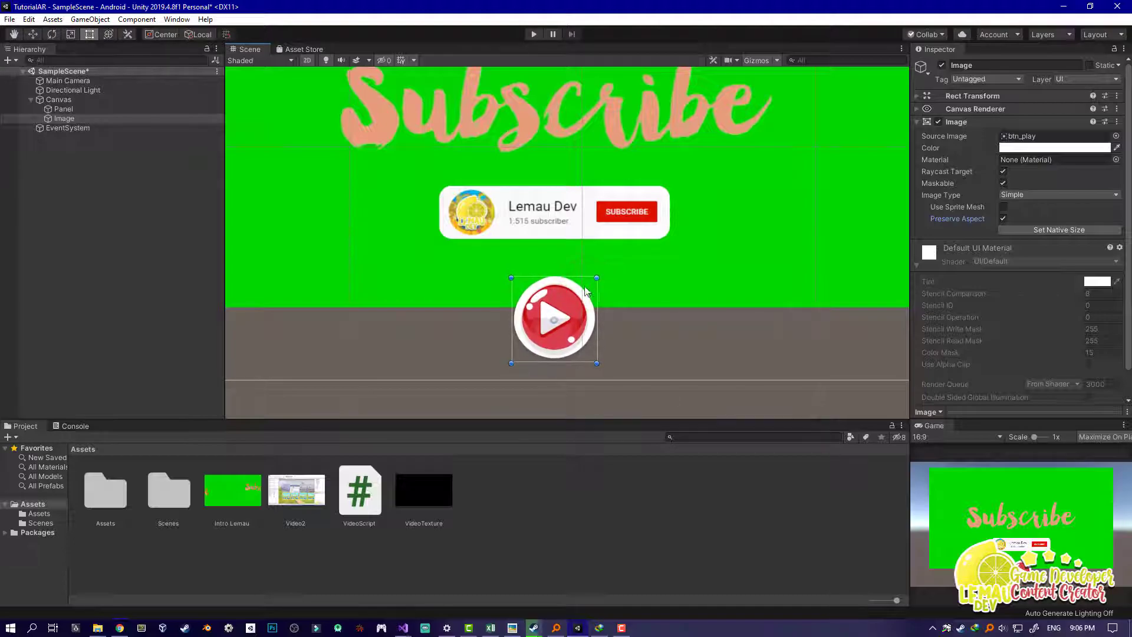
pyautogui.press('w')
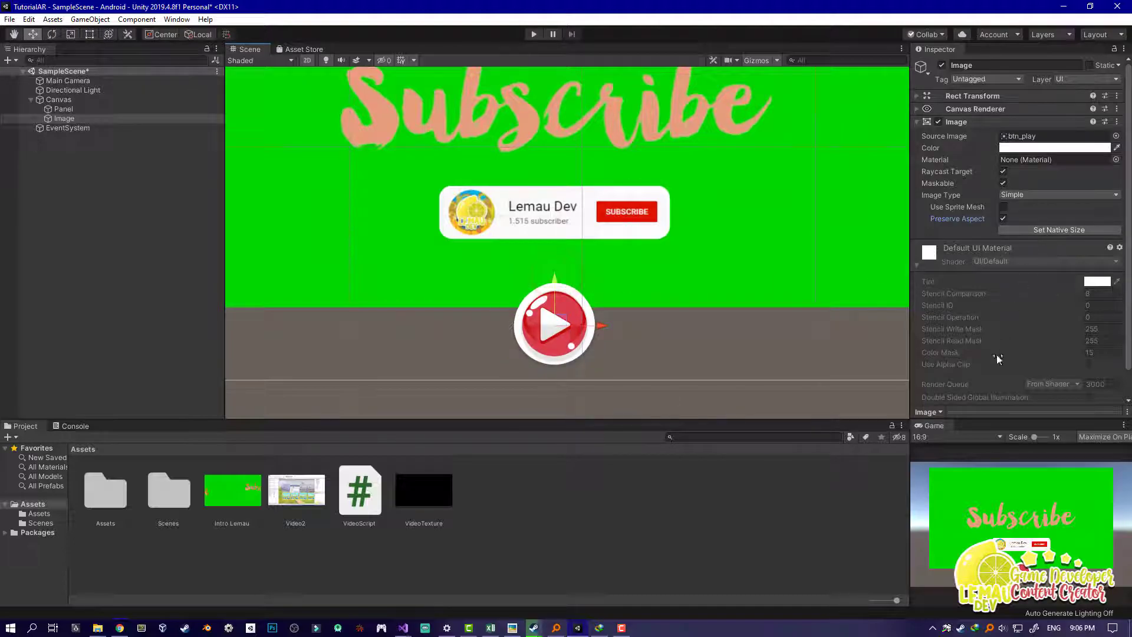
pyautogui.scroll(-1, 1013, 392)
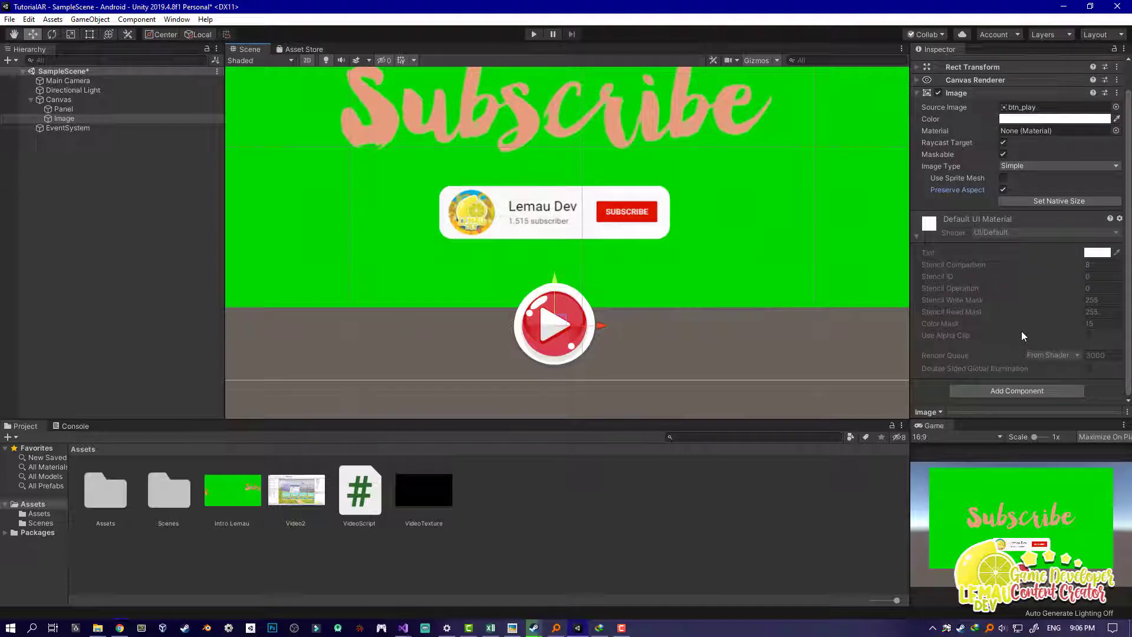
# Add a Button component to the image and an empty On Click entry
pyautogui.click(997, 391)
pyautogui.write('button')
pyautogui.press('Return')
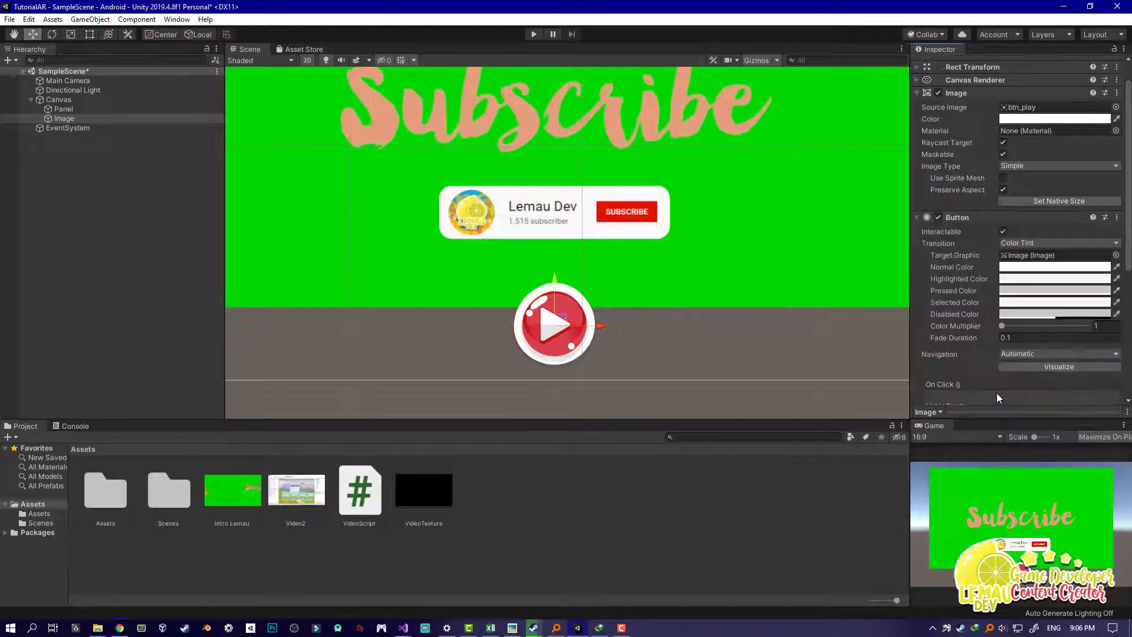
pyautogui.scroll(-3, 996, 392)
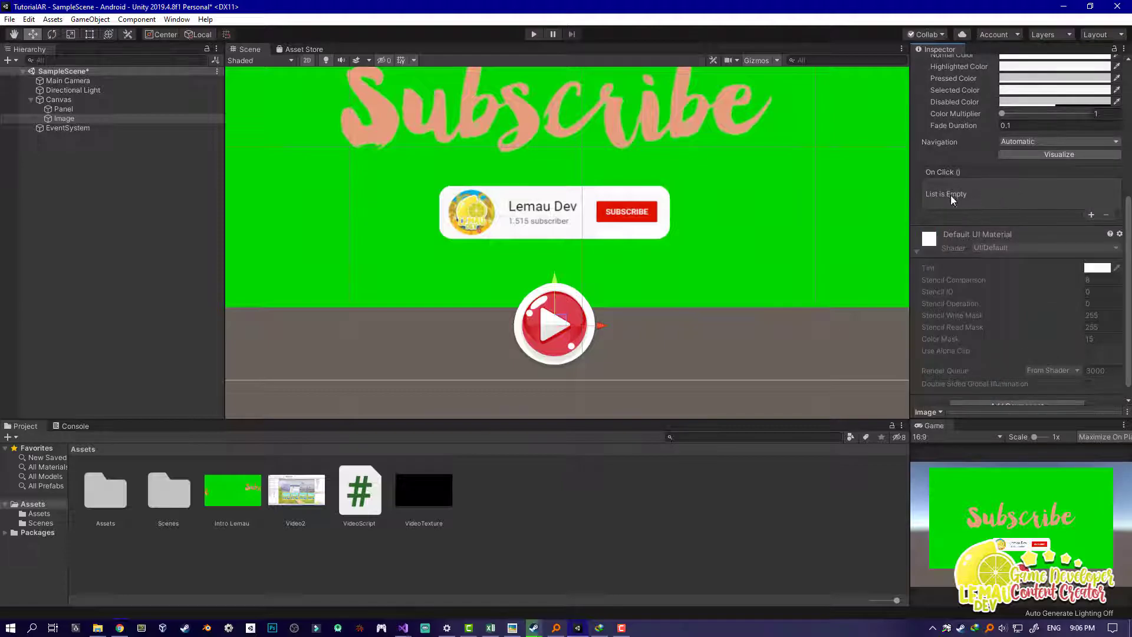
pyautogui.click(1091, 215)
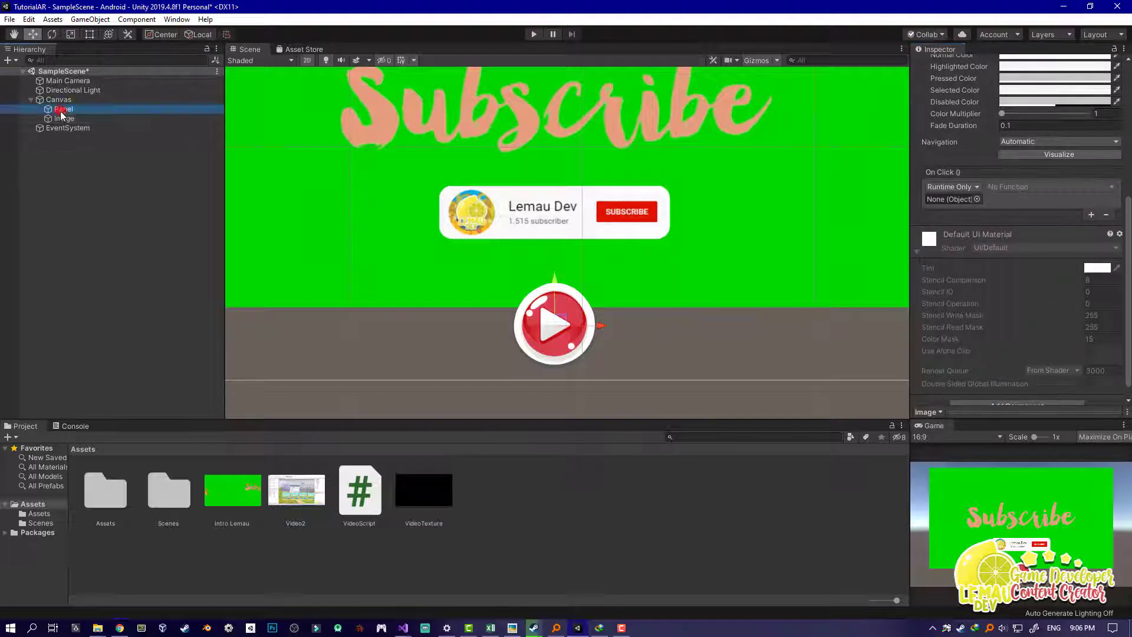
# Set the Panel as the On Click target, locking the Inspector on the Image
pyautogui.moveTo(61, 117)
pyautogui.mouseDown()
pyautogui.moveTo(614, 151)
pyautogui.moveTo(949, 199)
pyautogui.mouseUp()
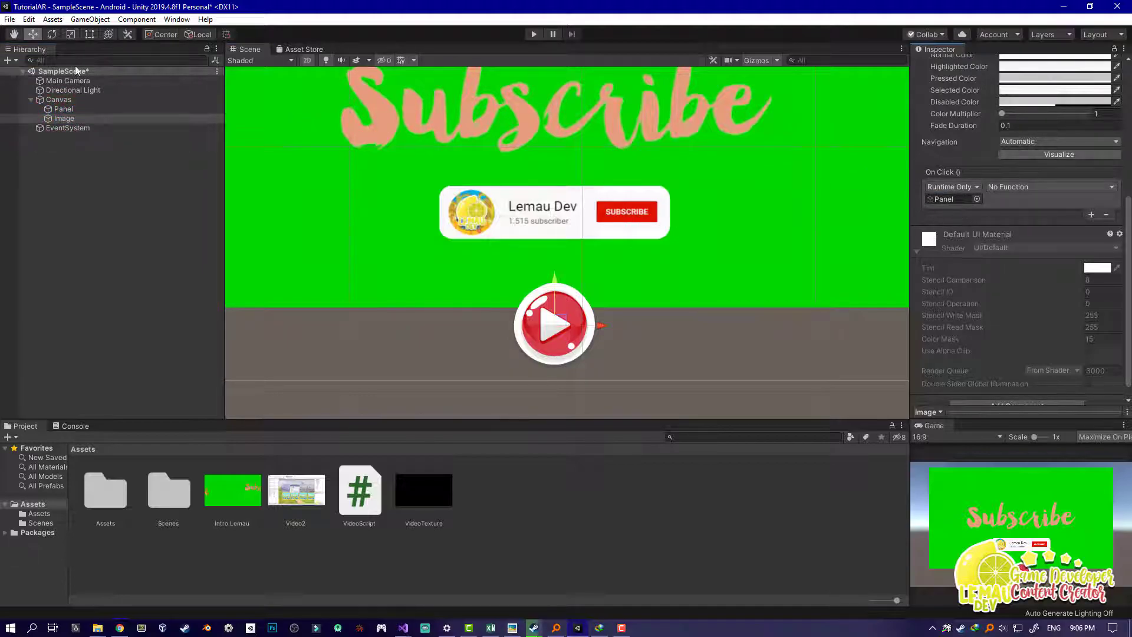
pyautogui.moveTo(62, 109)
pyautogui.mouseDown()
pyautogui.moveTo(252, 114)
pyautogui.moveTo(943, 198)
pyautogui.mouseUp()
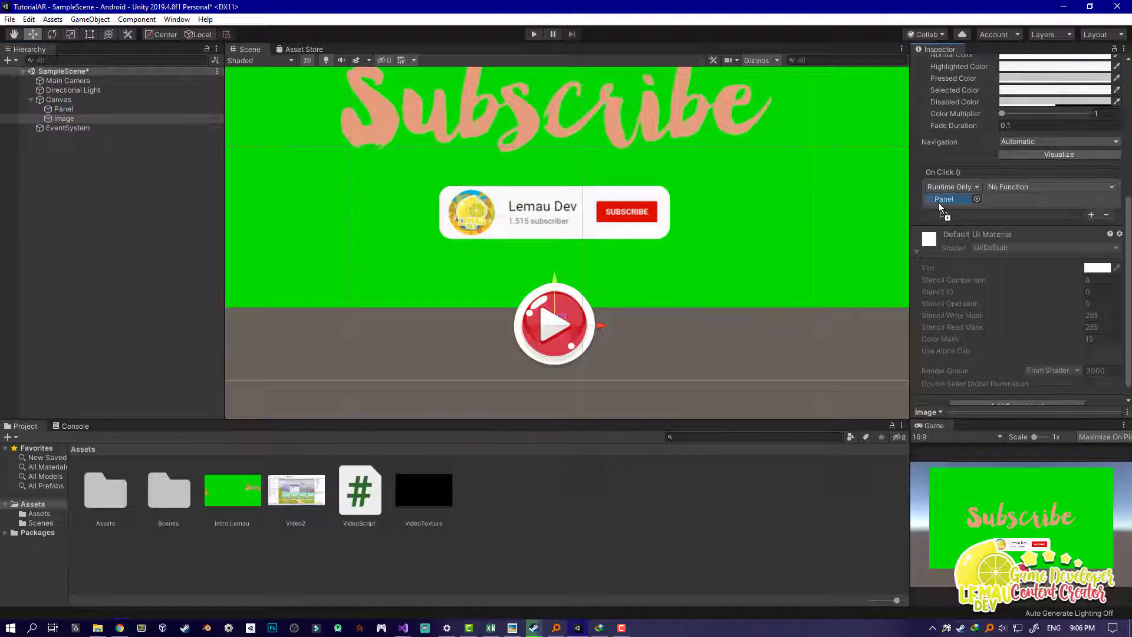
pyautogui.click(59, 110)
pyautogui.click(63, 119)
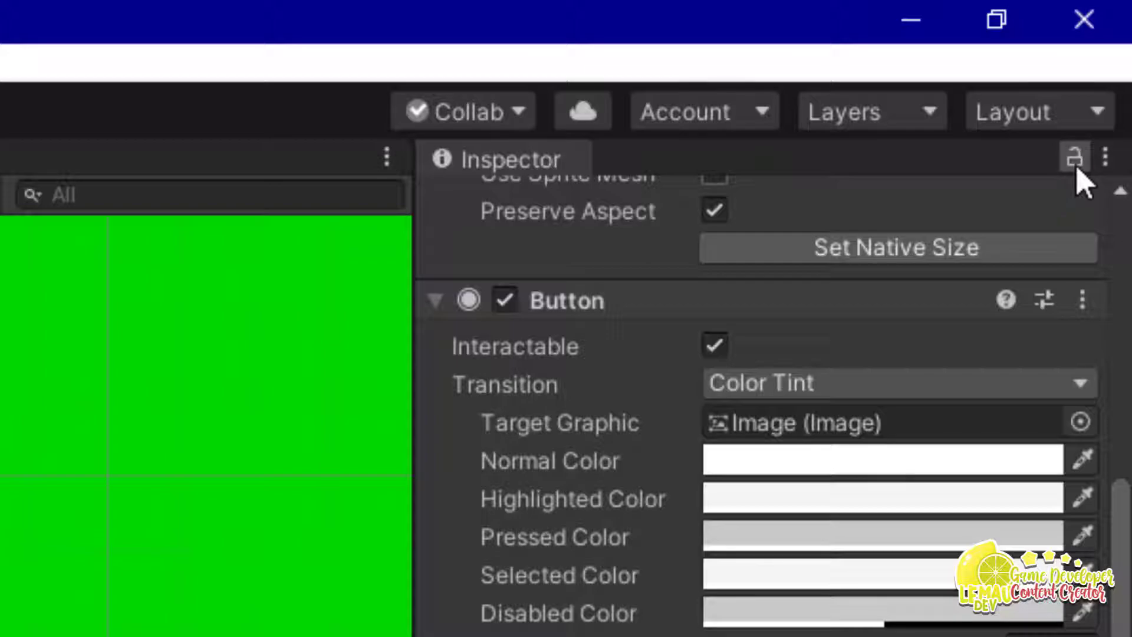
pyautogui.click(1074, 159)
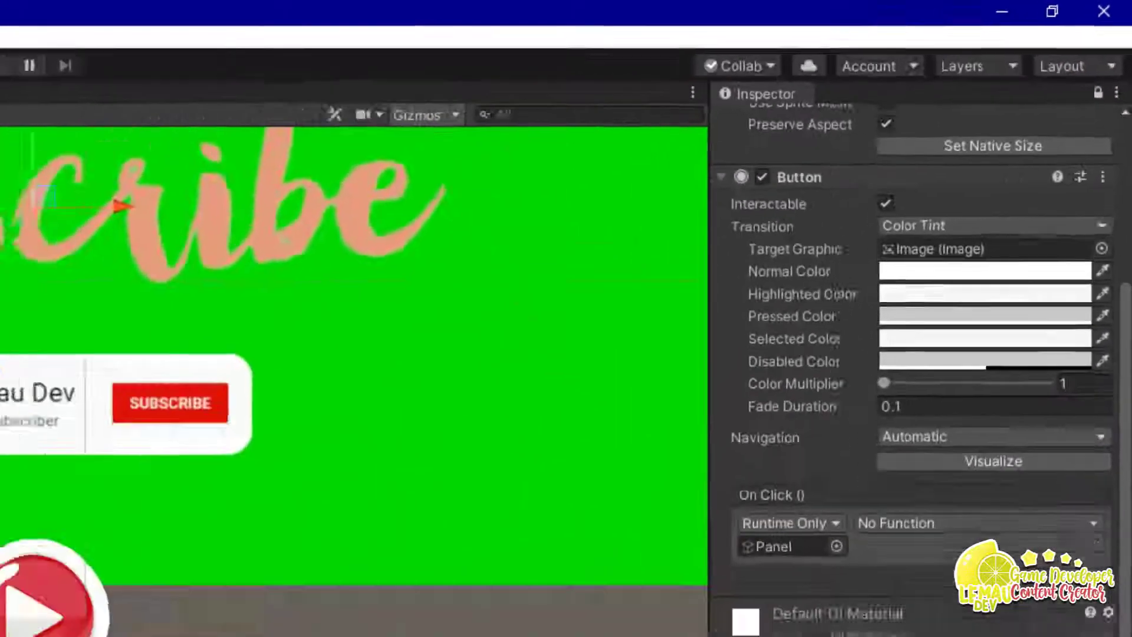
pyautogui.click(74, 108)
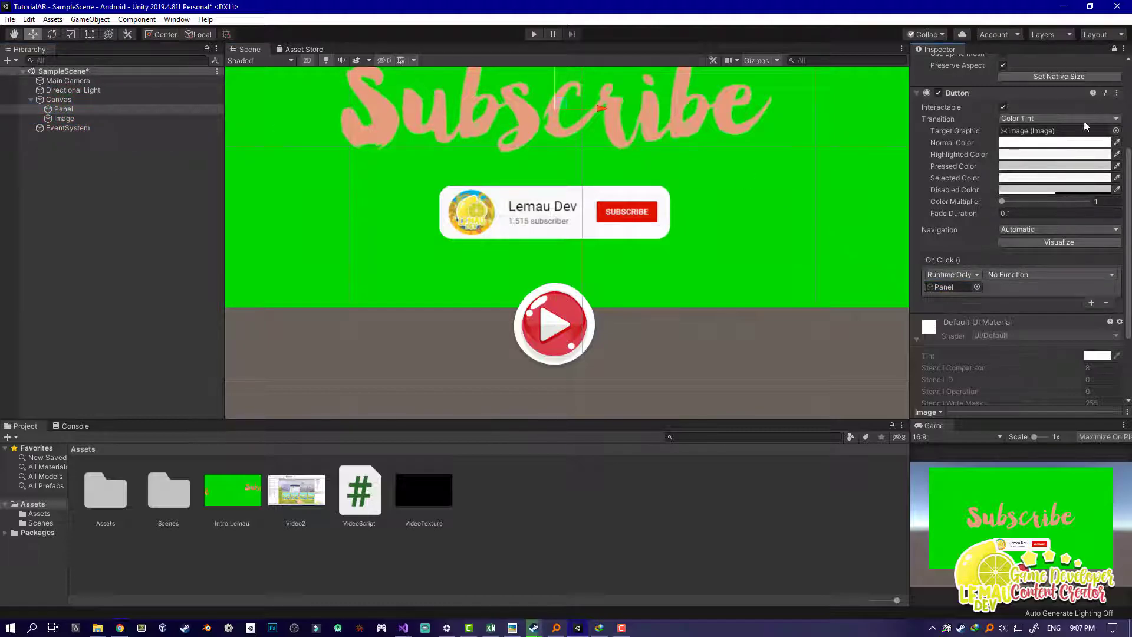
pyautogui.click(1114, 52)
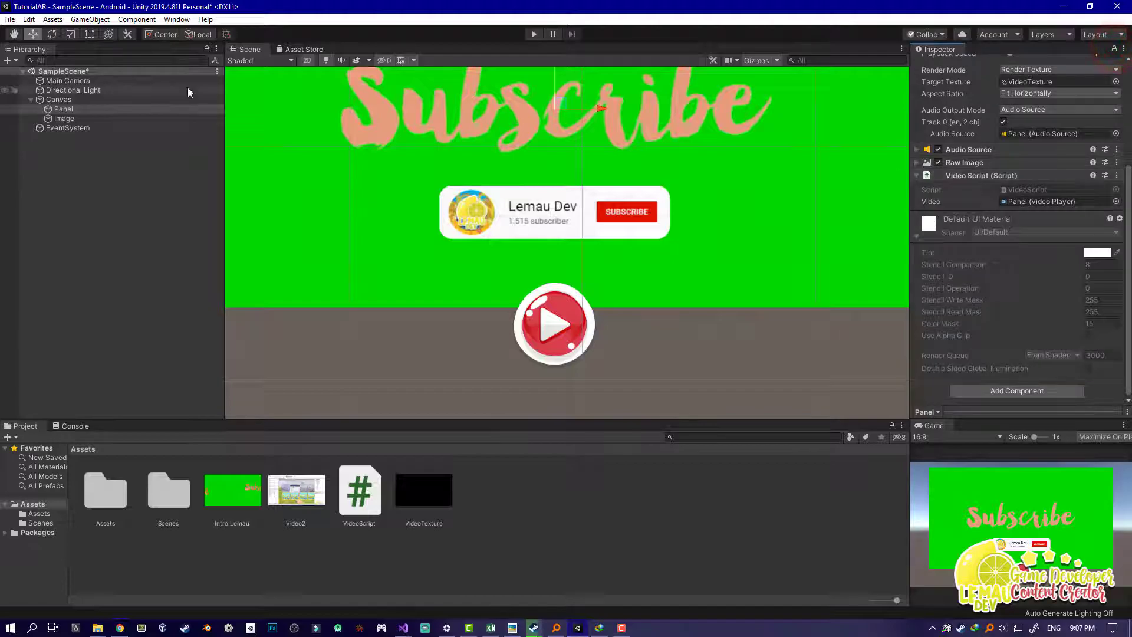
pyautogui.click(79, 120)
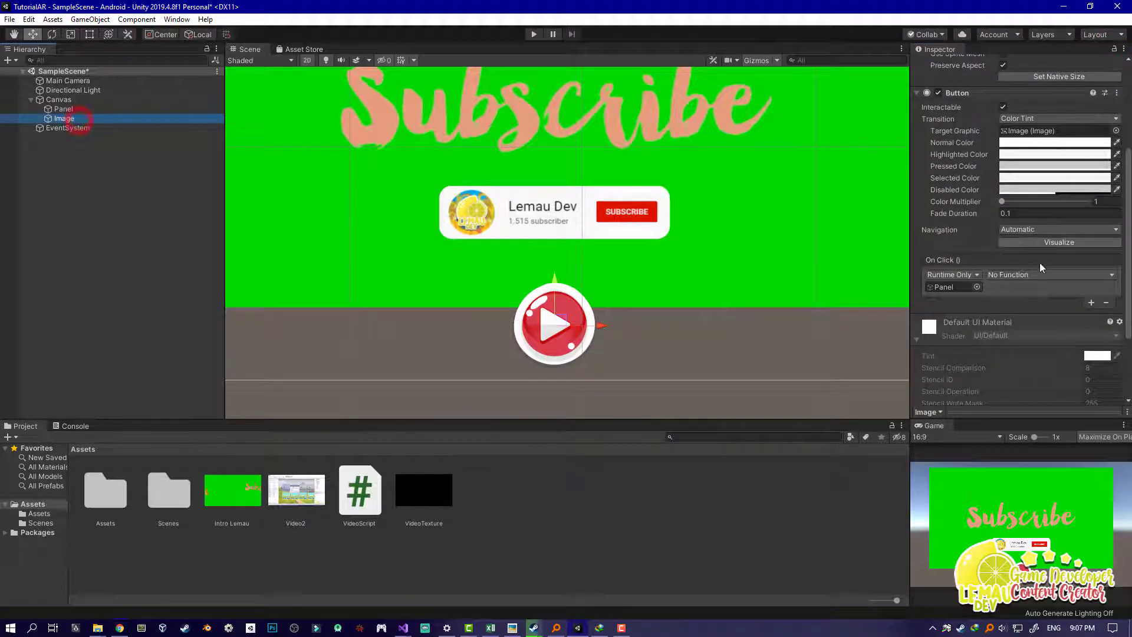
# Make the click call VideoScript.btn_sentuh, leaving its int value at 0
pyautogui.click(995, 275)
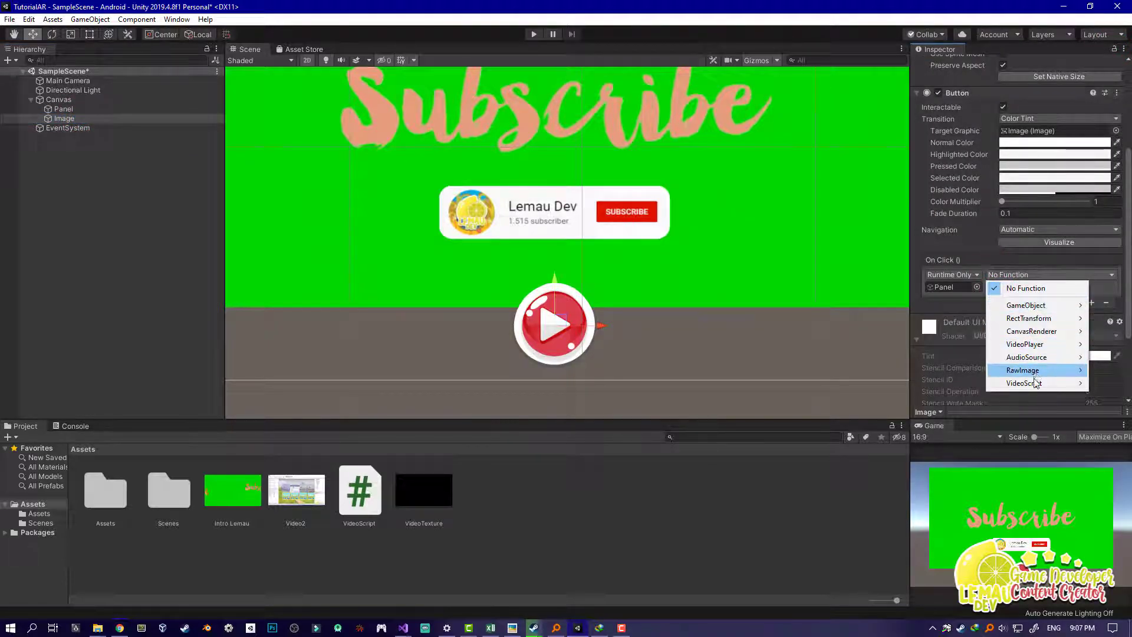
pyautogui.moveTo(1009, 385)
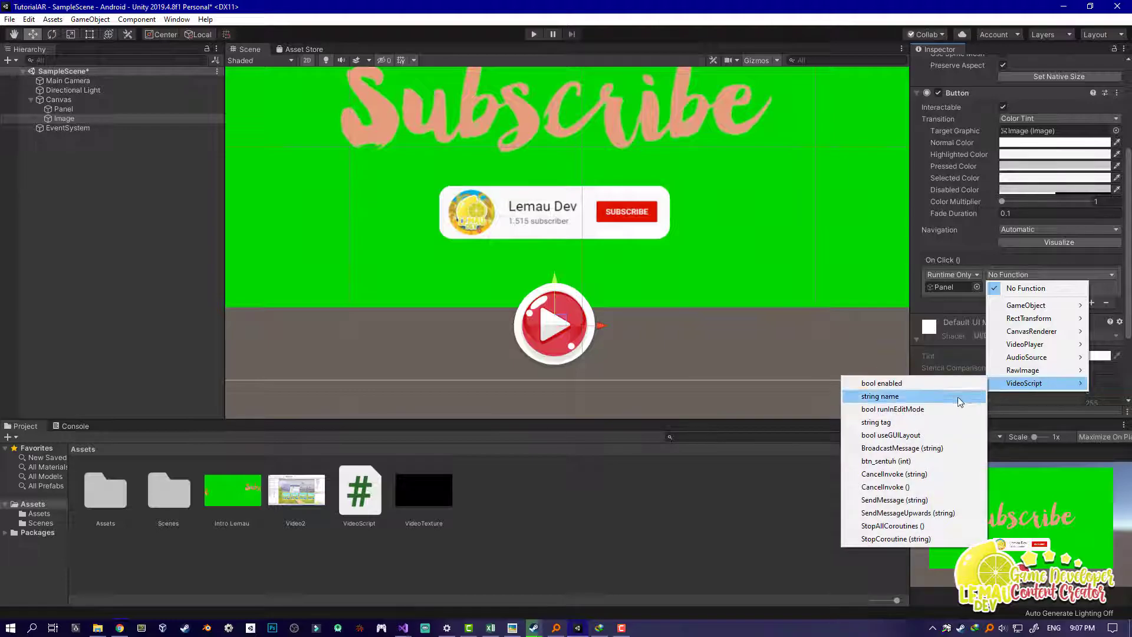
pyautogui.click(876, 461)
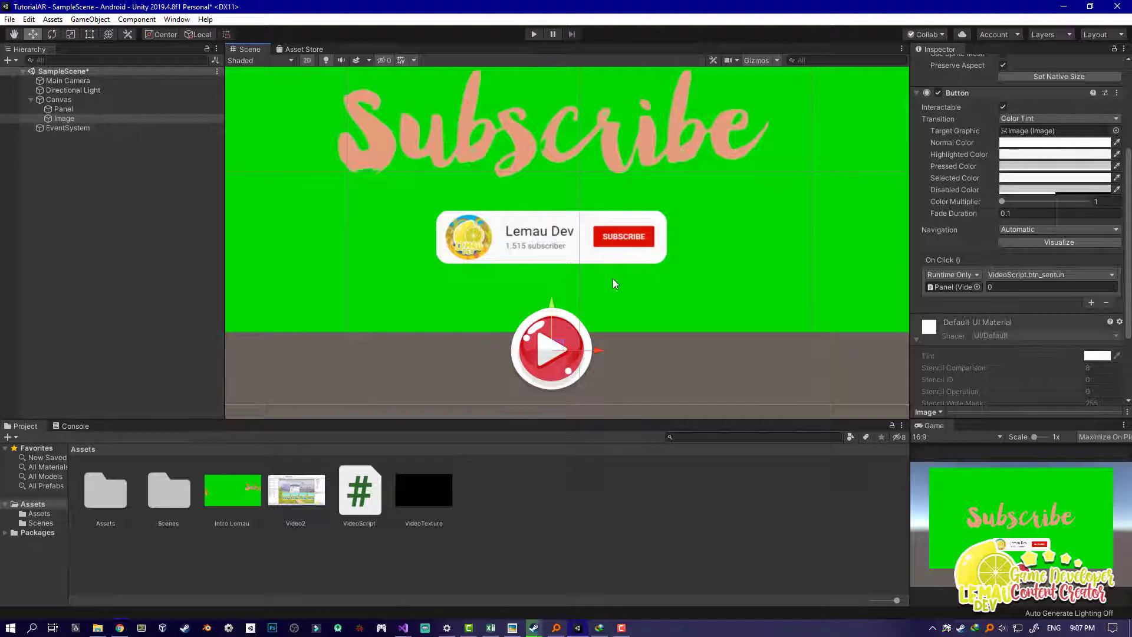
pyautogui.scroll(-3, 613, 280)
pyautogui.click(997, 288)
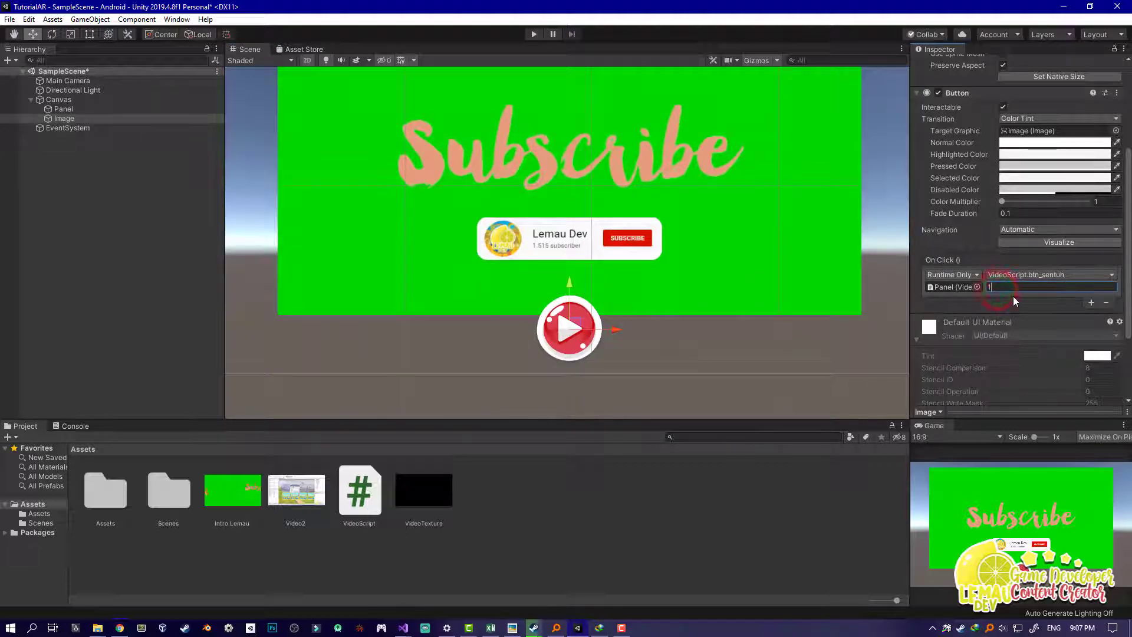
pyautogui.write('1213123')
pyautogui.doubleClick(1021, 288)
pyautogui.press('BackSpace')
# Rename the Image object to btn_play and verify its settings
pyautogui.click(65, 122)
pyautogui.write('btn_pla')
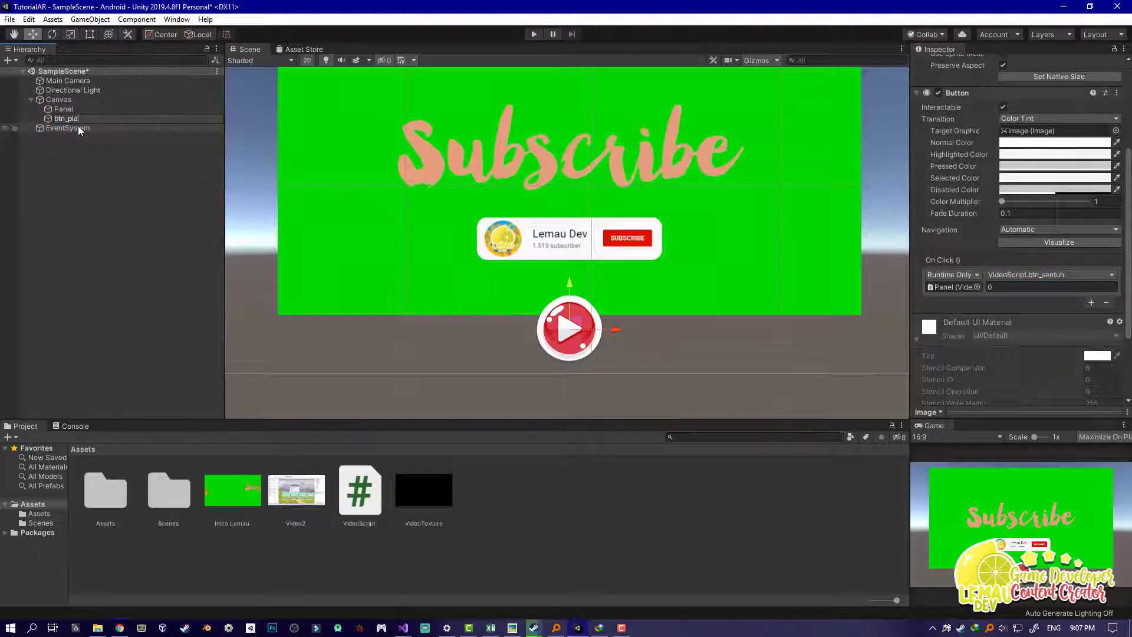
pyautogui.write('y')
pyautogui.press('Return')
pyautogui.click(93, 189)
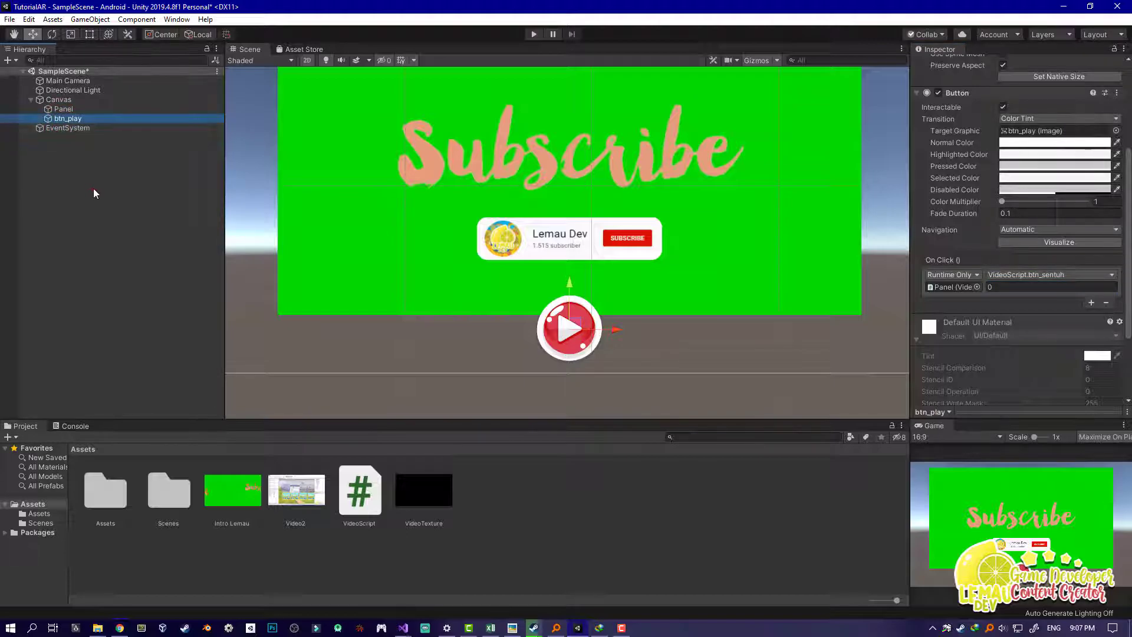
pyautogui.click(70, 118)
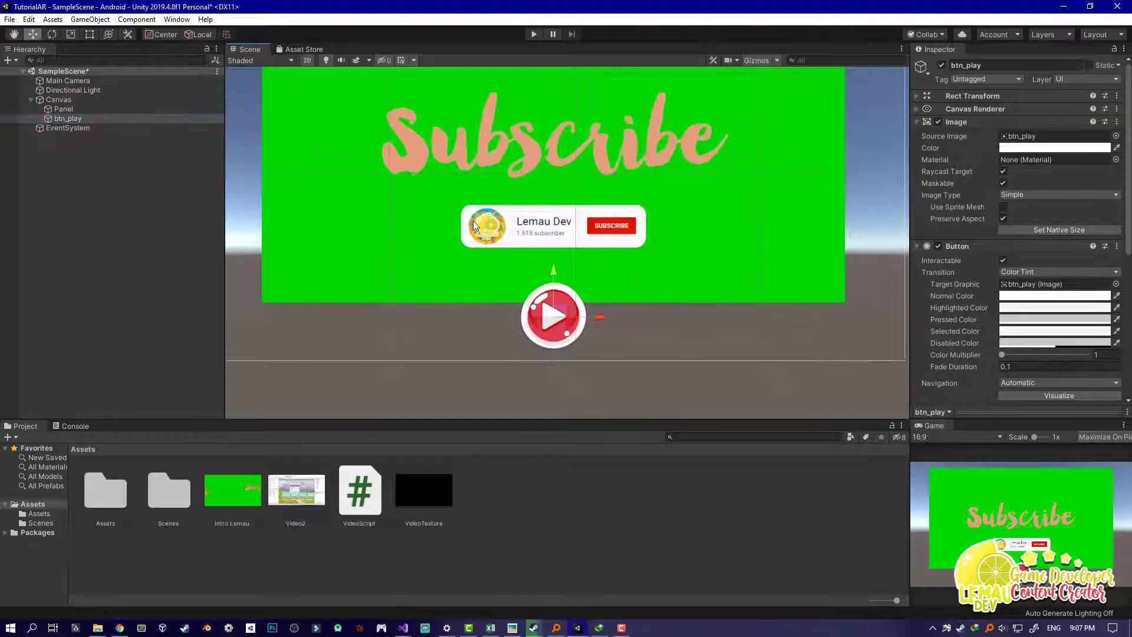
pyautogui.scroll(2, 473, 220)
pyautogui.click(68, 108)
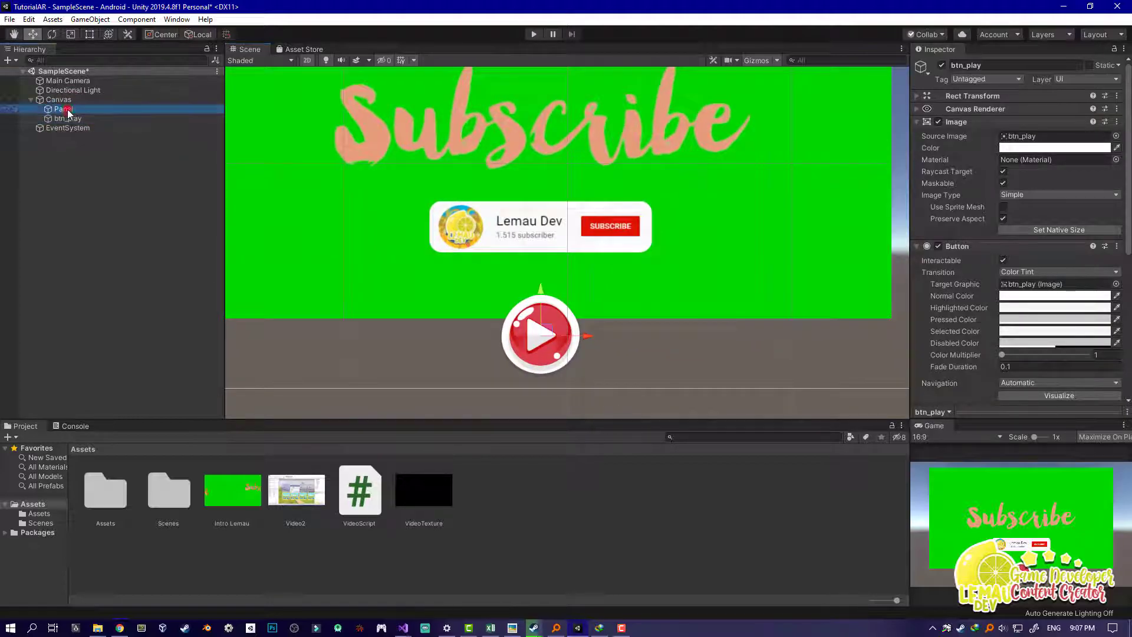
pyautogui.click(72, 117)
# Duplicate btn_play into five buttons (btn_play to btn_play (4)) arranged in a row below the video panel
pyautogui.hotkey('ctrl', 'd')
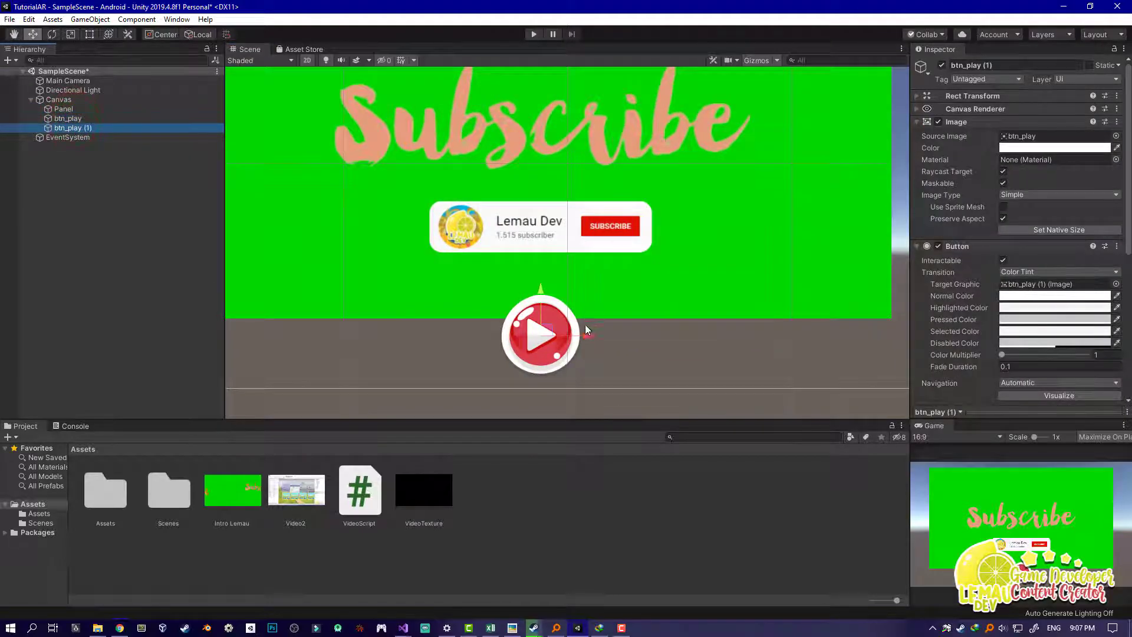
pyautogui.moveTo(592, 336); pyautogui.dragTo(770, 353)
pyautogui.hotkey('ctrl', 'd')
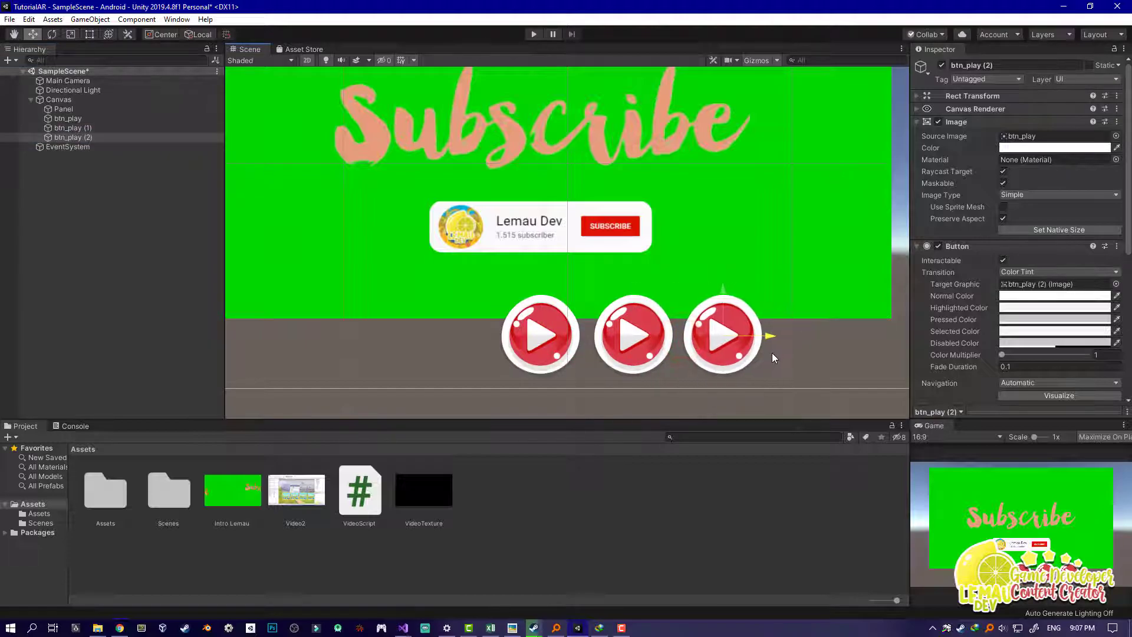
pyautogui.keyDown('ctrl'); pyautogui.click(82, 128); pyautogui.keyUp('ctrl')
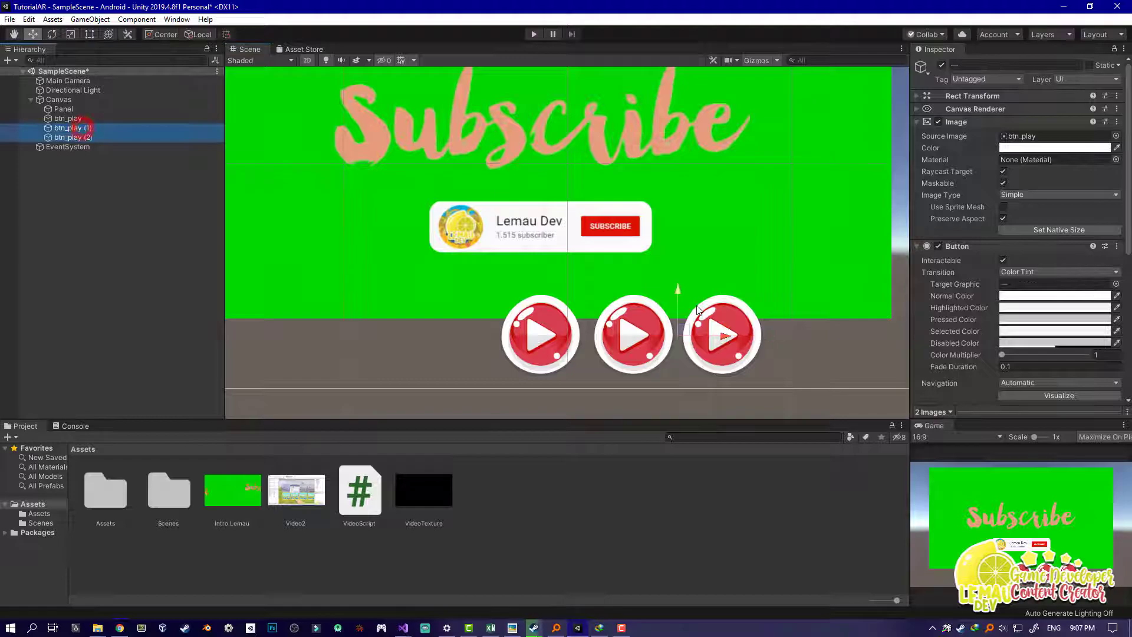
pyautogui.scroll(-2, 695, 303)
pyautogui.hotkey('ctrl', 'd')
pyautogui.moveTo(722, 324); pyautogui.dragTo(521, 325)
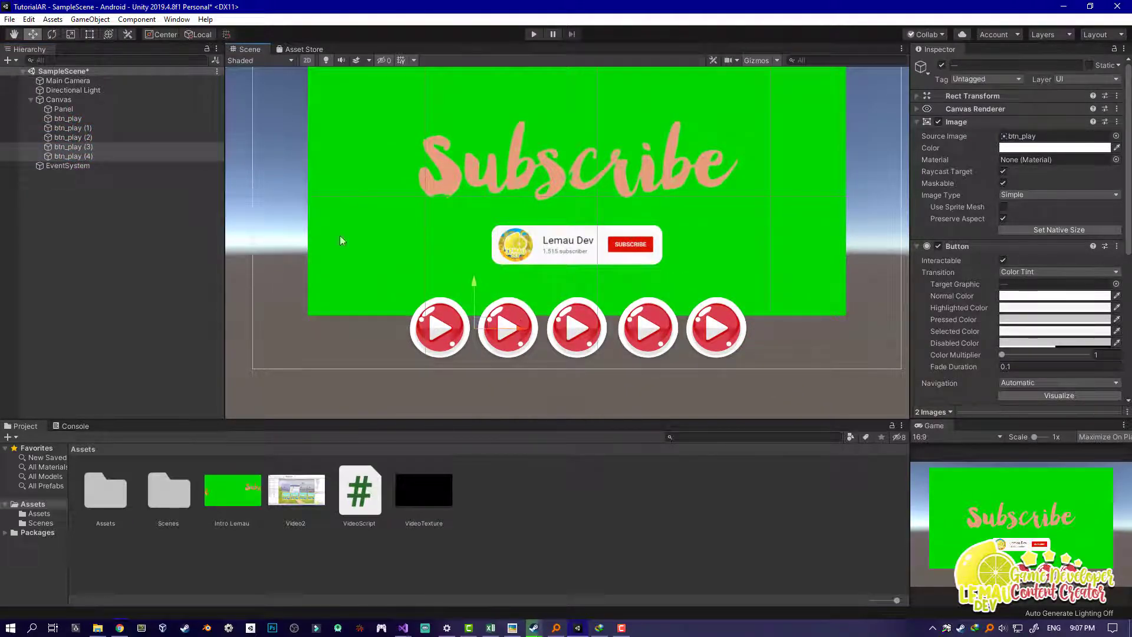
pyautogui.click(76, 128)
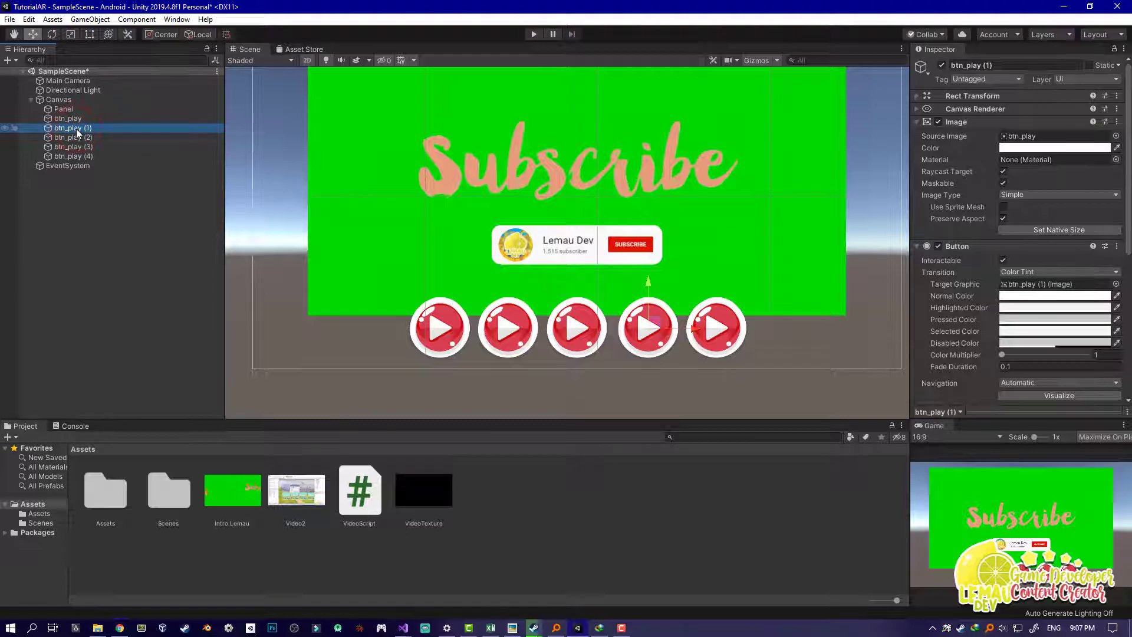
pyautogui.click(76, 129)
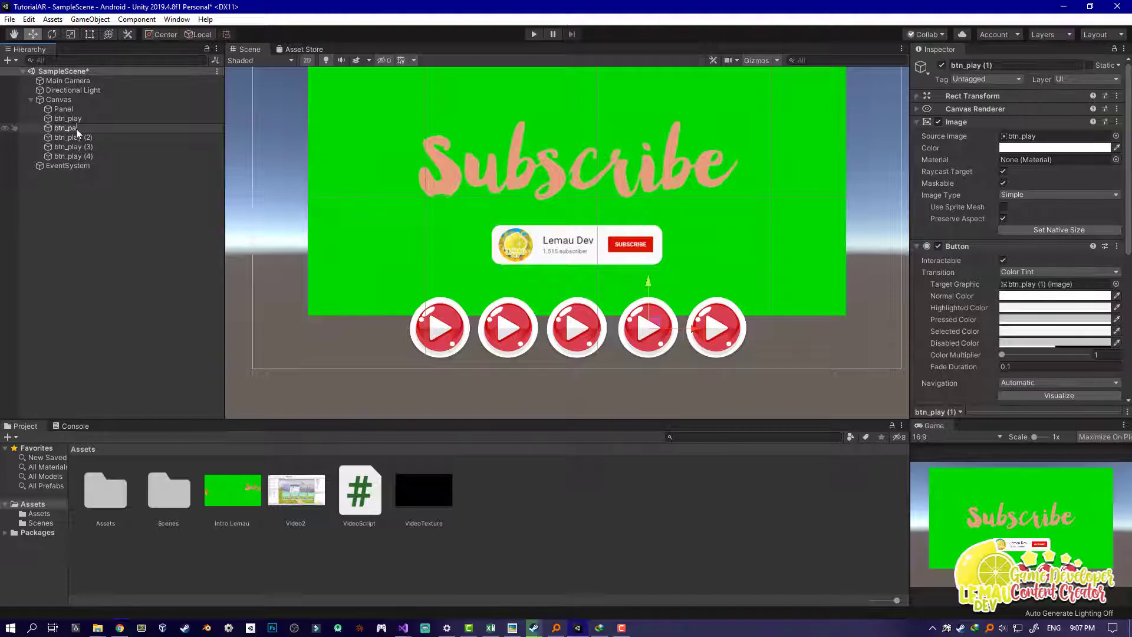
# Rename the first two copies btn_paused and btn_cepet
pyautogui.write('used')
pyautogui.press('Return')
pyautogui.press('Down')
pyautogui.press('F2')
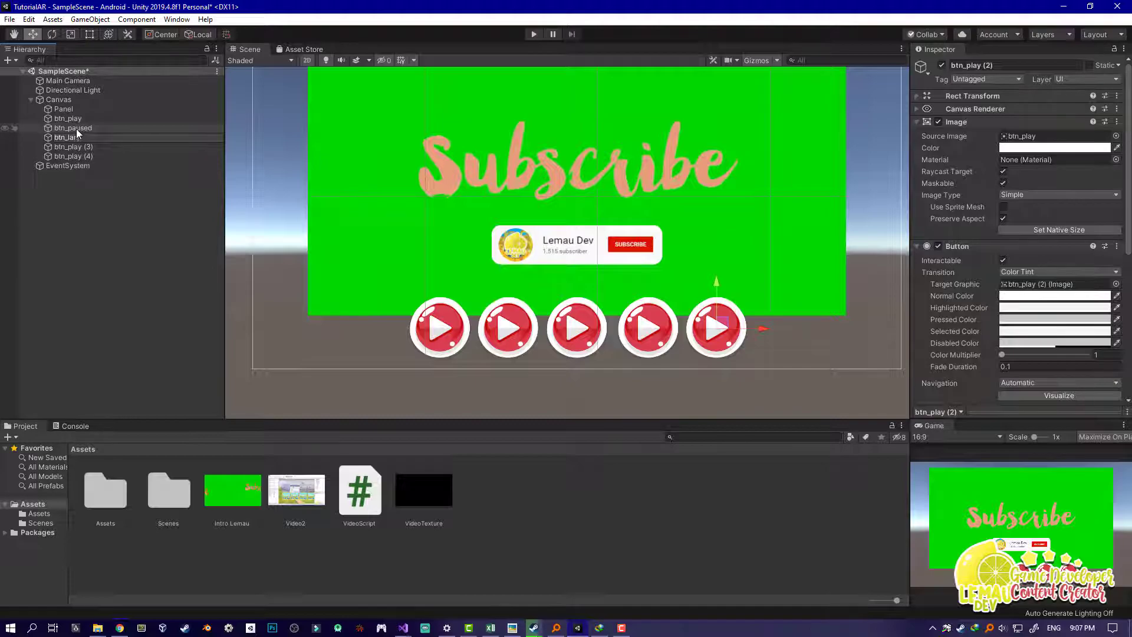
pyautogui.write('laredit')
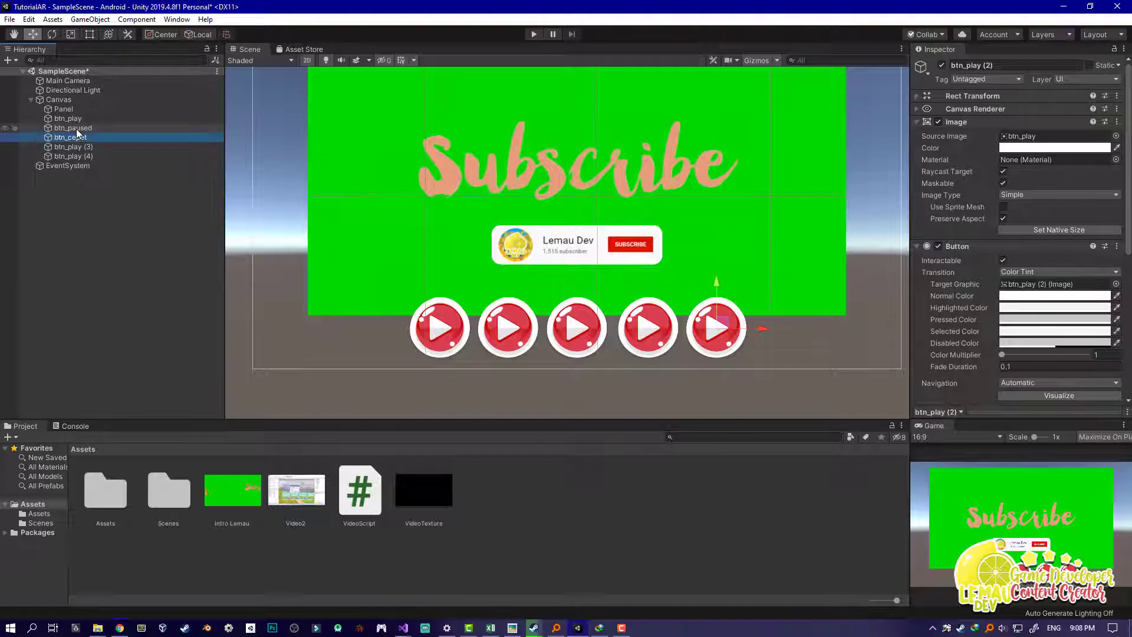
pyautogui.press('Return')
pyautogui.press('Down')
# Rename the last two copies btn_lambat and btn_restart, placing btn_restart right after btn_paused
pyautogui.press('F2')
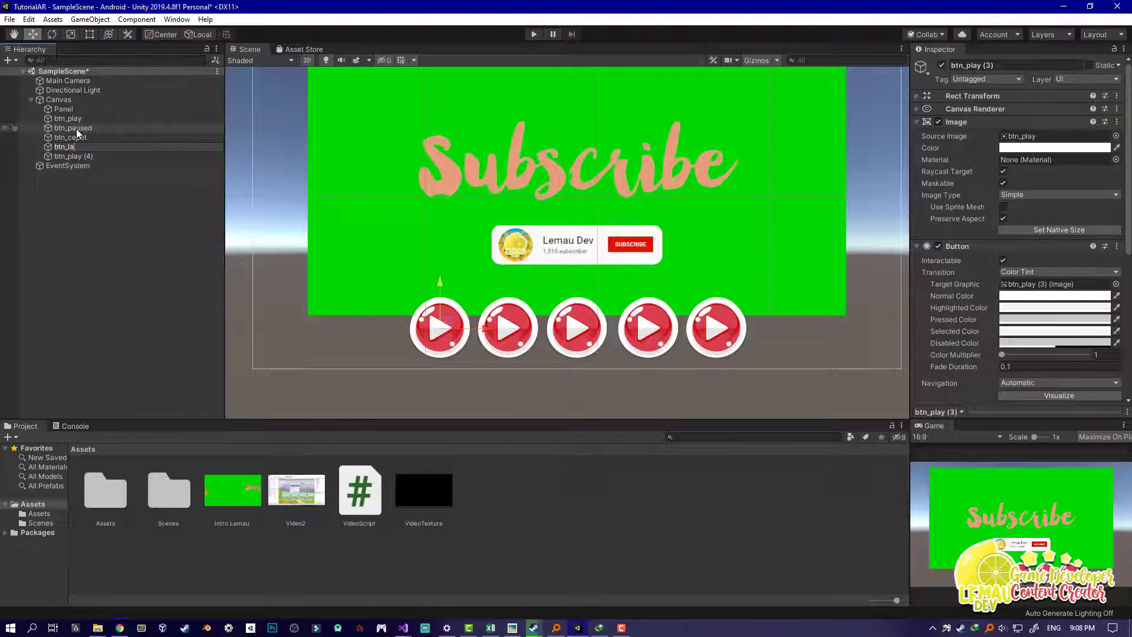
pyautogui.write('mbat')
pyautogui.press('Return')
pyautogui.press('Down')
pyautogui.press('F2')
pyautogui.write('b')
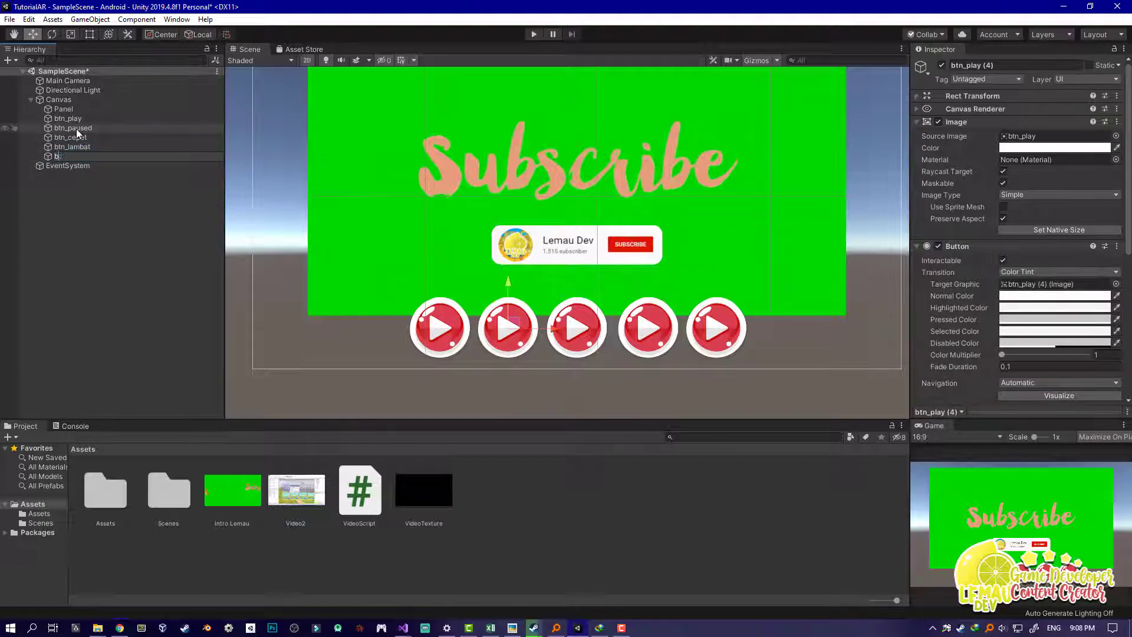
pyautogui.write('tn_restart')
pyautogui.press('Return')
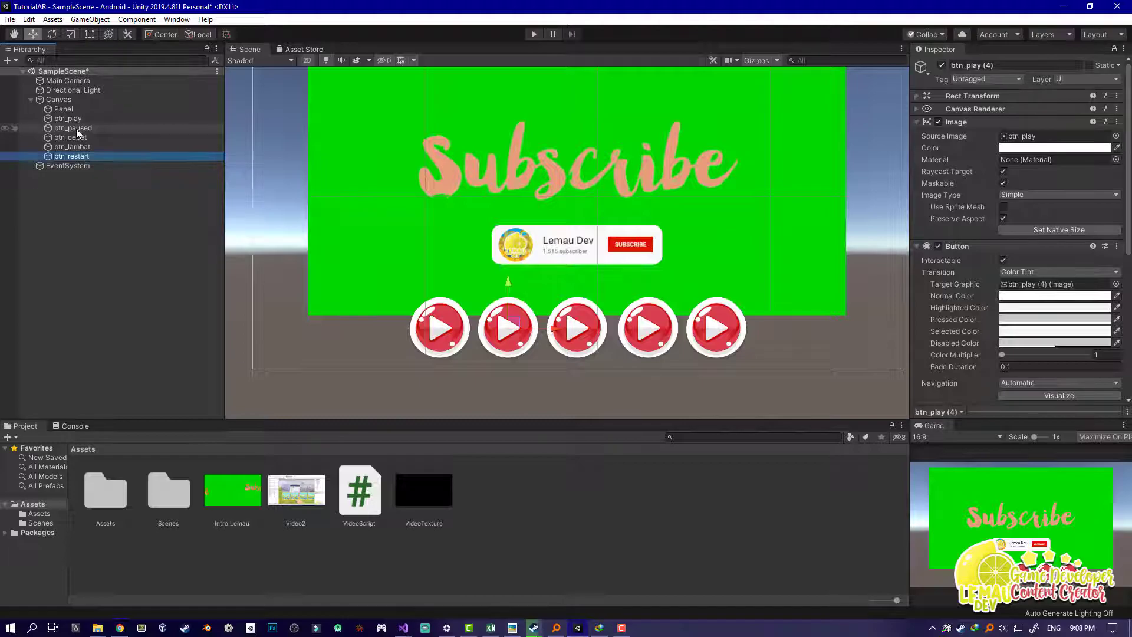
pyautogui.moveTo(85, 156); pyautogui.dragTo(87, 132)
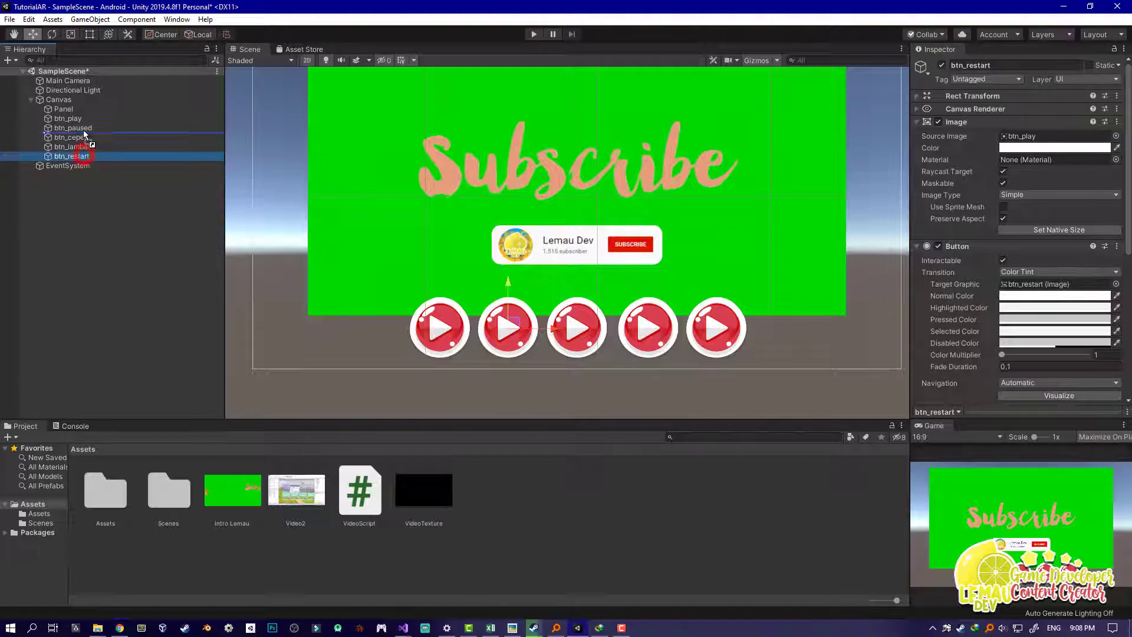
# Give btn_paused the btn_paused sprite and btn_restart the btn_restart sprite
pyautogui.click(88, 128)
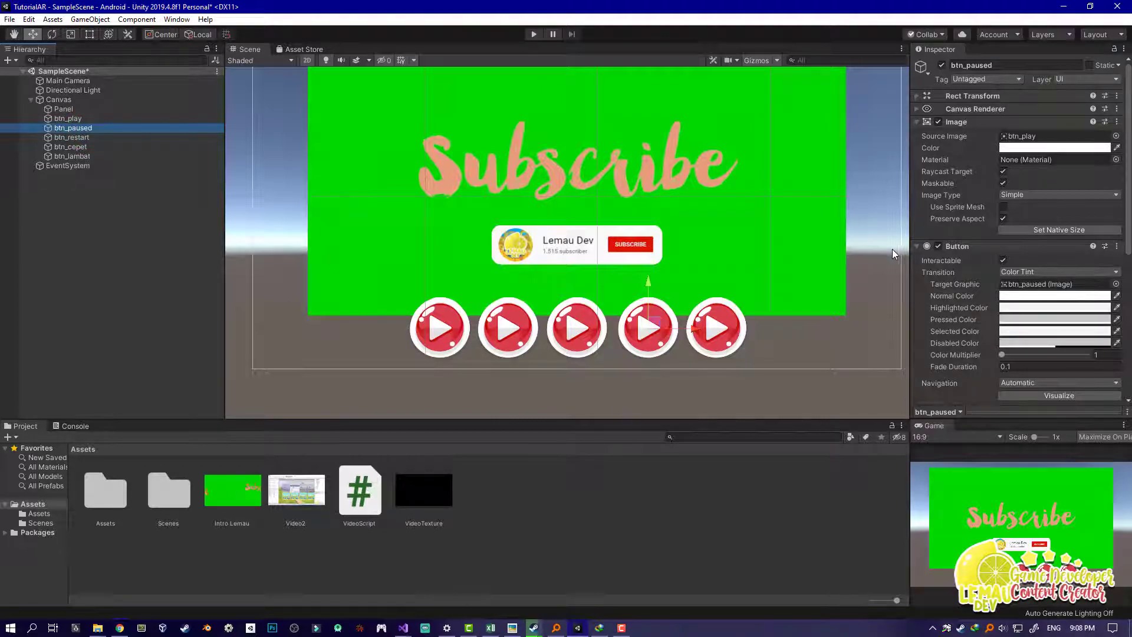
pyautogui.click(1115, 136)
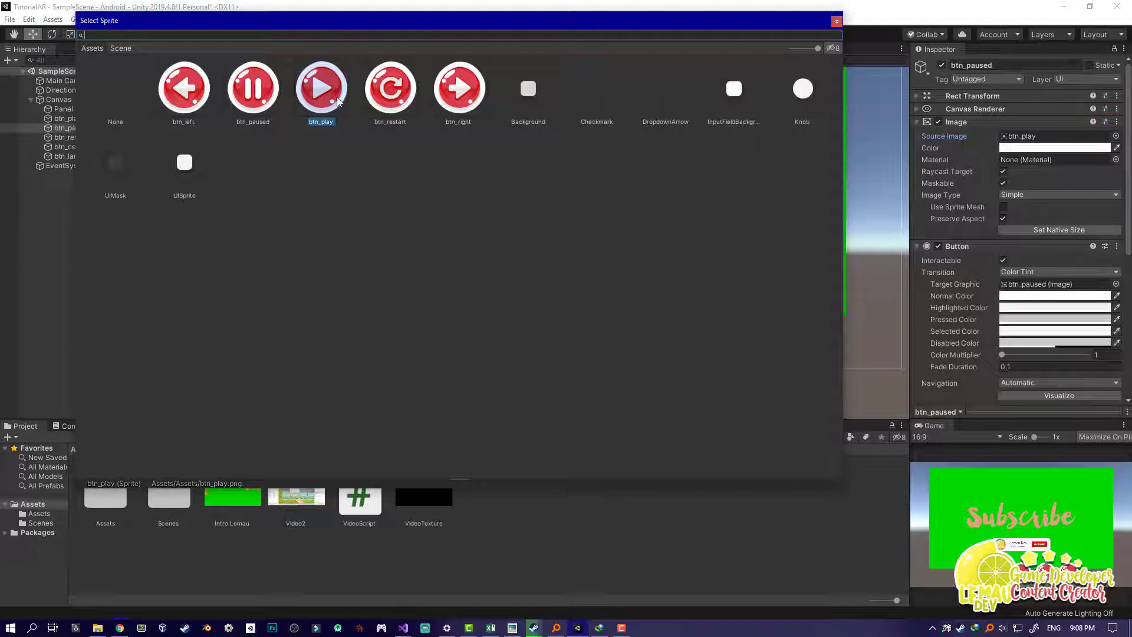
pyautogui.doubleClick(275, 87)
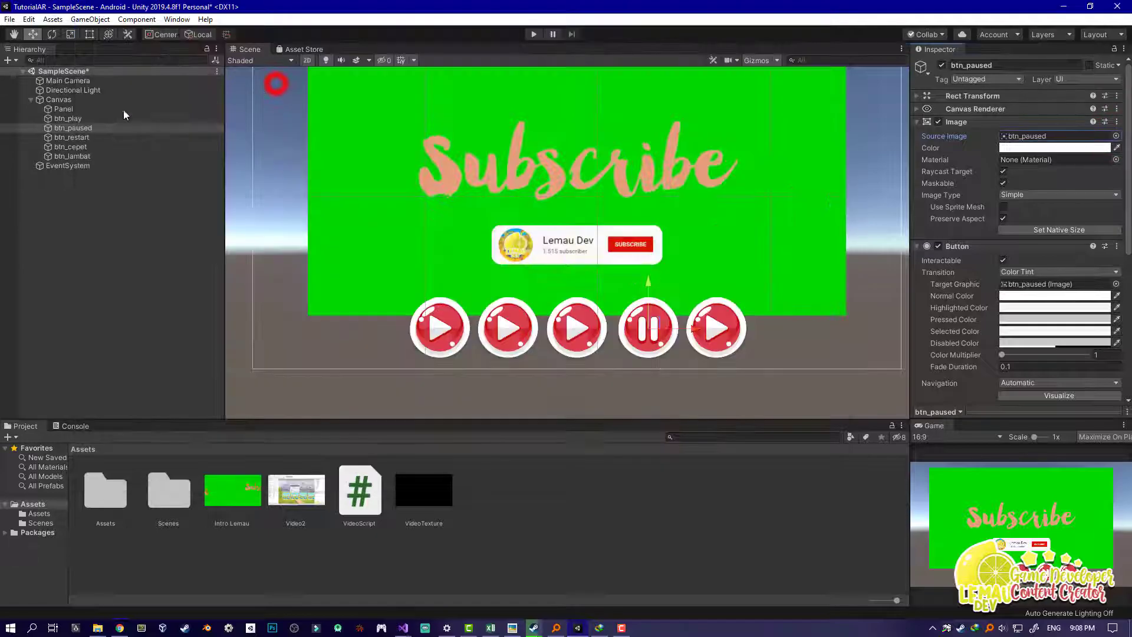
pyautogui.click(97, 137)
pyautogui.click(1115, 136)
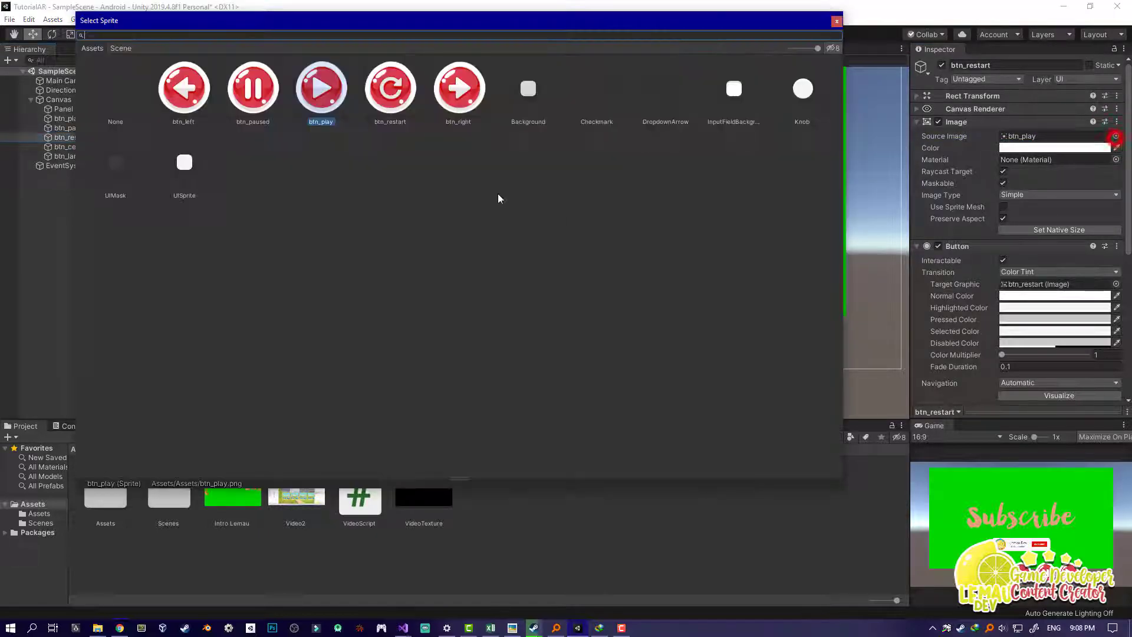
pyautogui.doubleClick(389, 87)
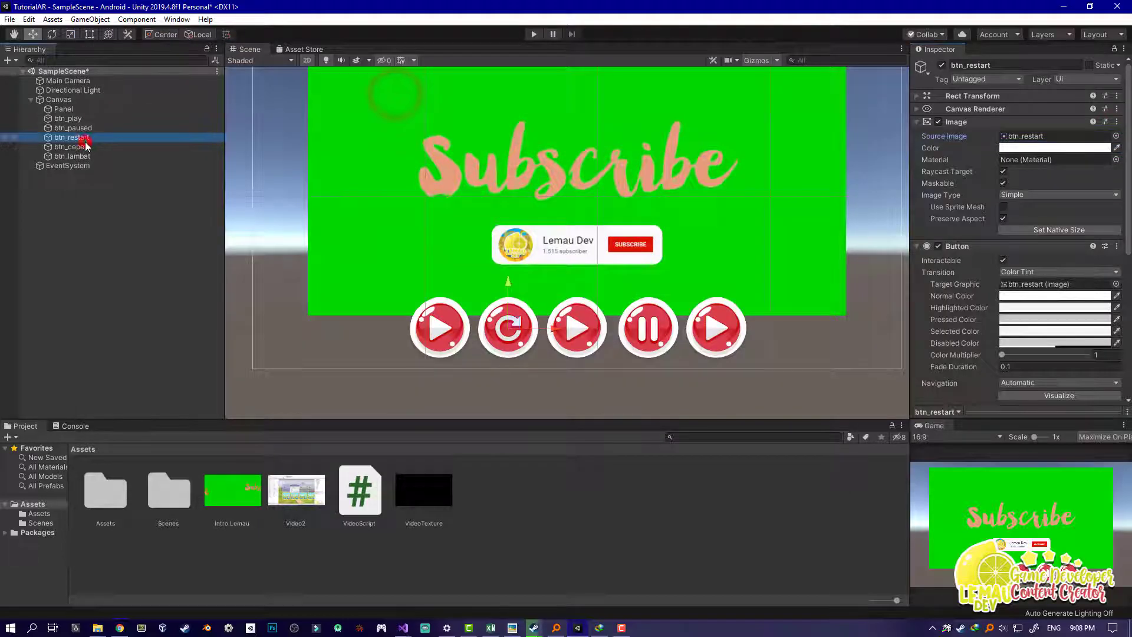
# Give btn_cepet the btn_right arrow sprite and btn_lambat the btn_left arrow sprite
pyautogui.click(86, 146)
pyautogui.click(1115, 136)
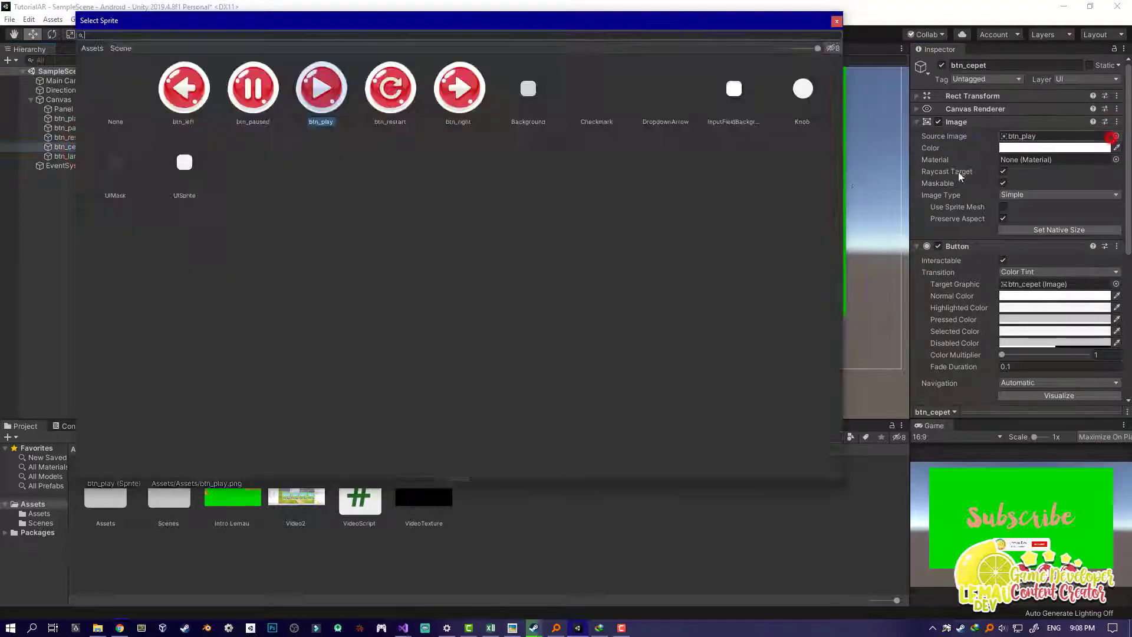
pyautogui.doubleClick(452, 96)
pyautogui.click(83, 156)
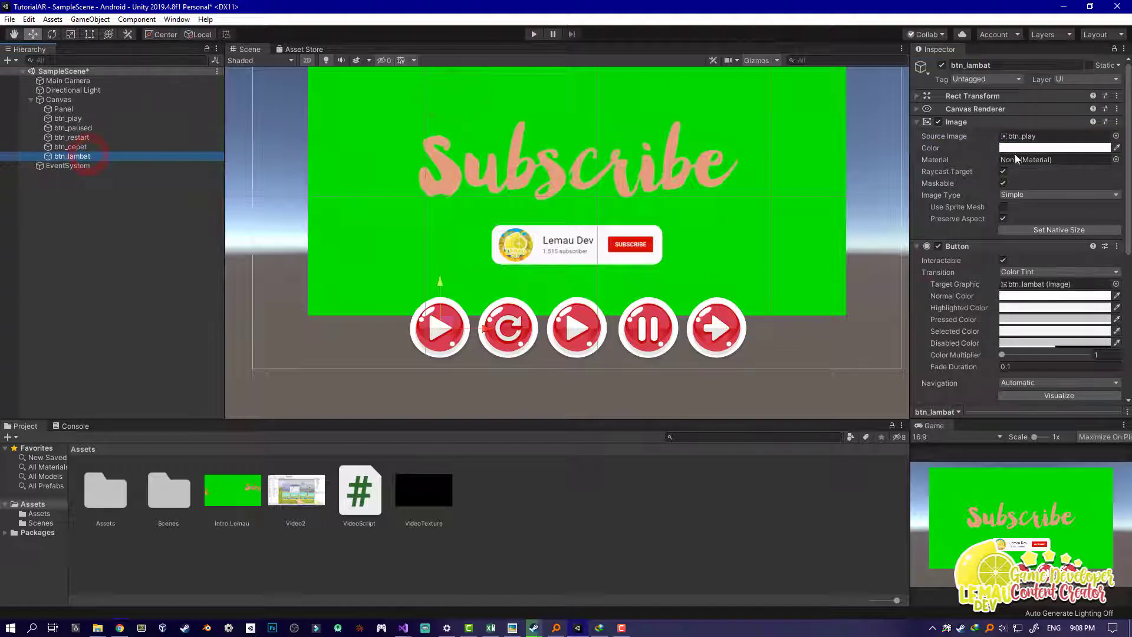
pyautogui.click(1115, 135)
pyautogui.doubleClick(184, 94)
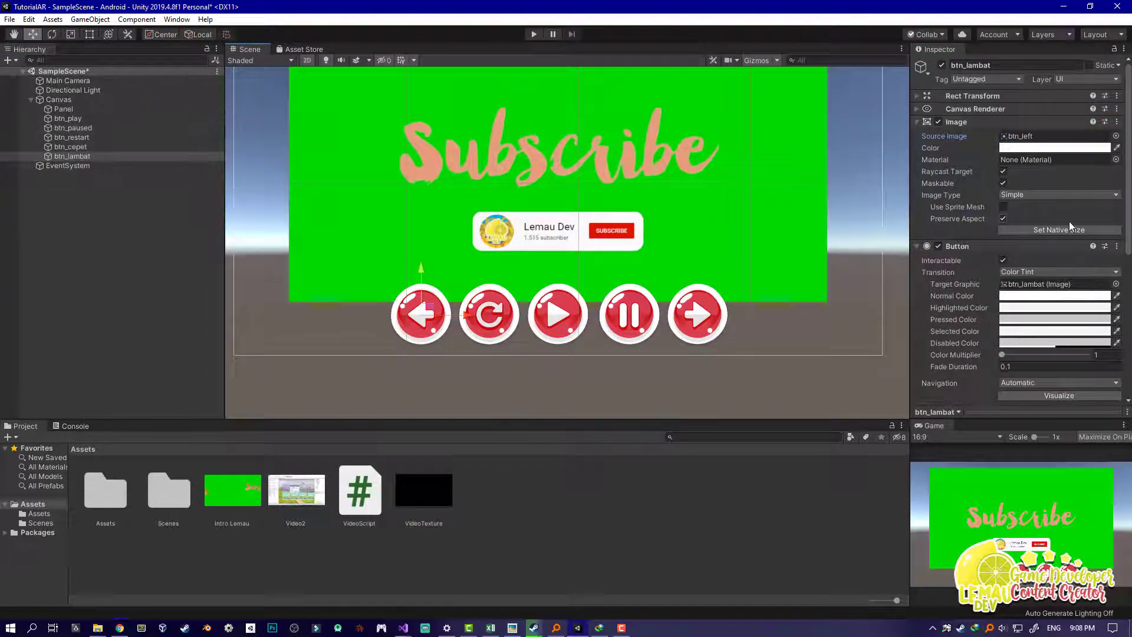
# Check the pause ID in VideoScript.cs, then begin editing btn_paused's On Click ID
pyautogui.scroll(-5, 1002, 230)
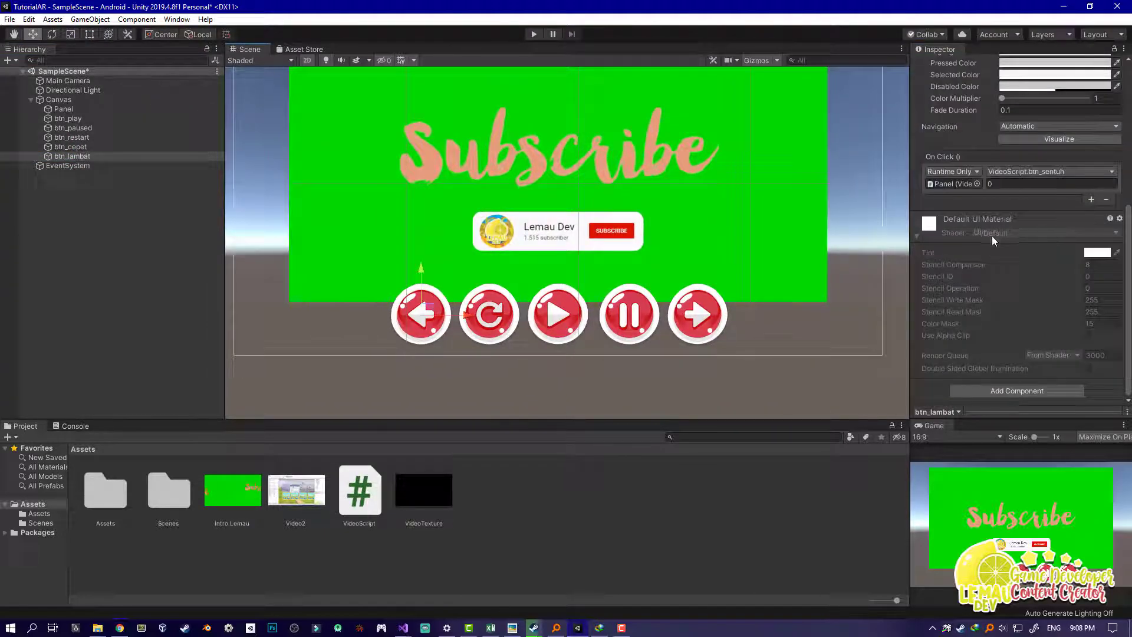
pyautogui.click(80, 117)
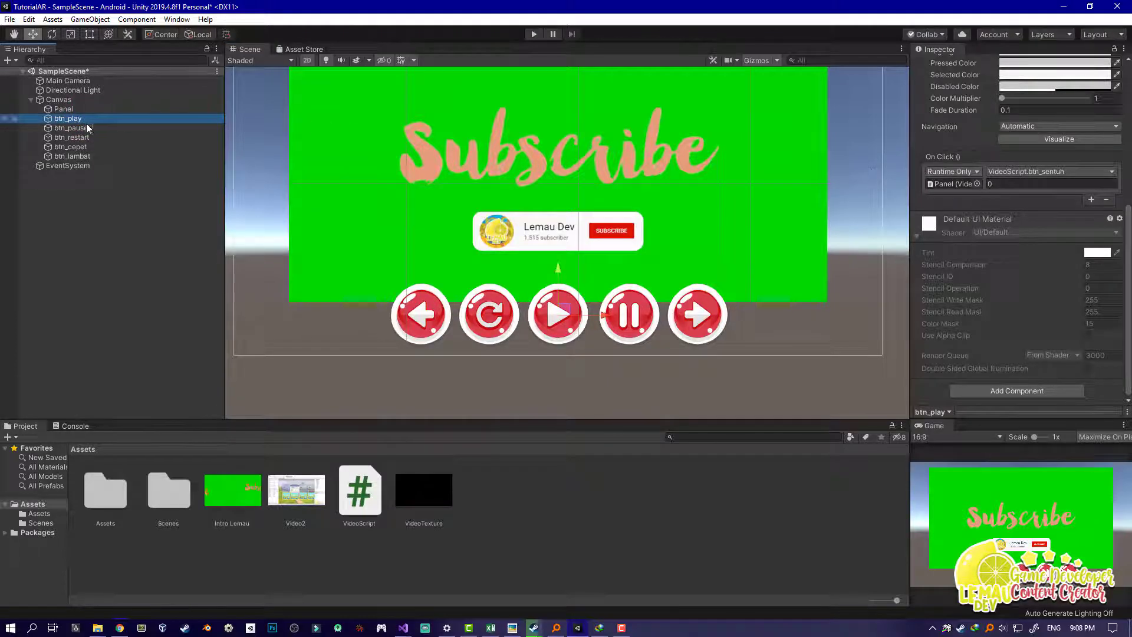
pyautogui.click(85, 127)
pyautogui.moveTo(404, 629)
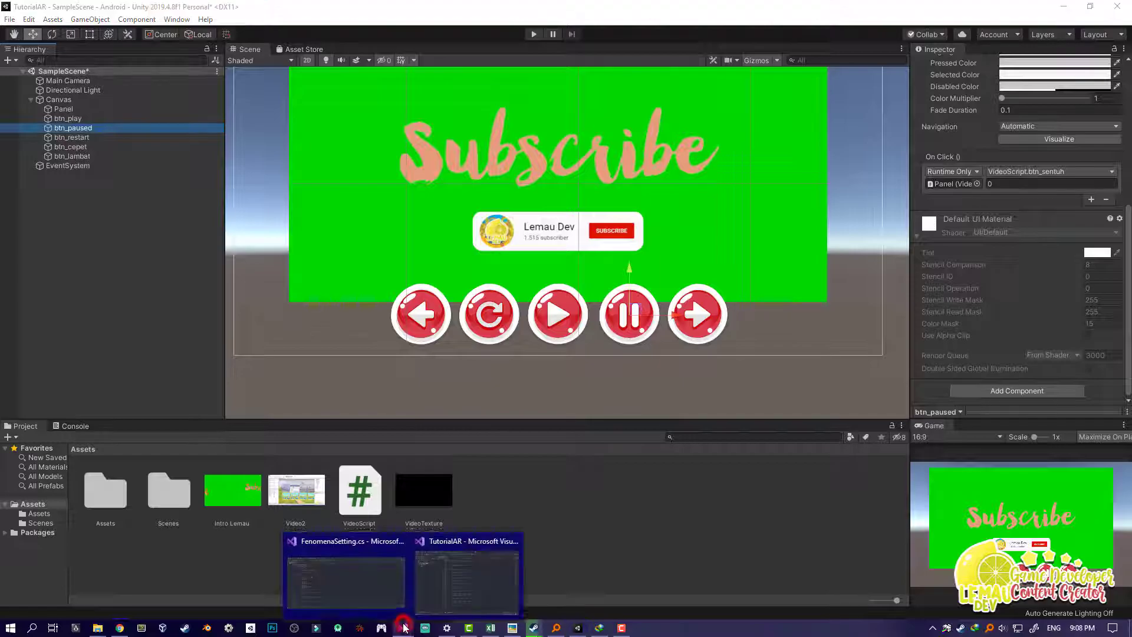
pyautogui.click(442, 576)
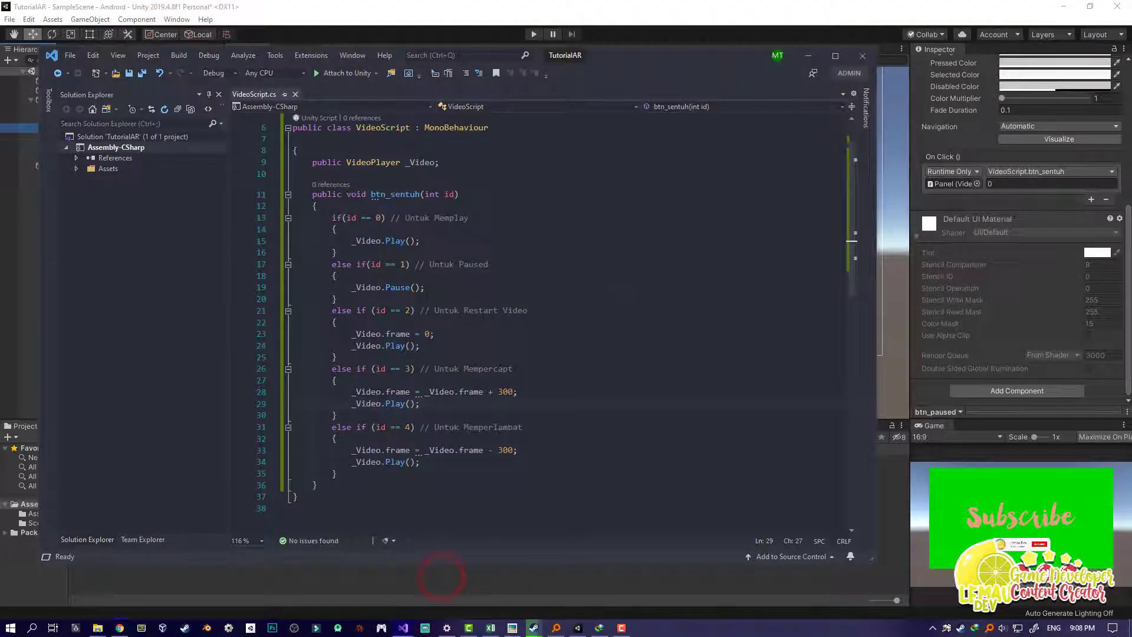
pyautogui.moveTo(454, 288); pyautogui.dragTo(352, 287)
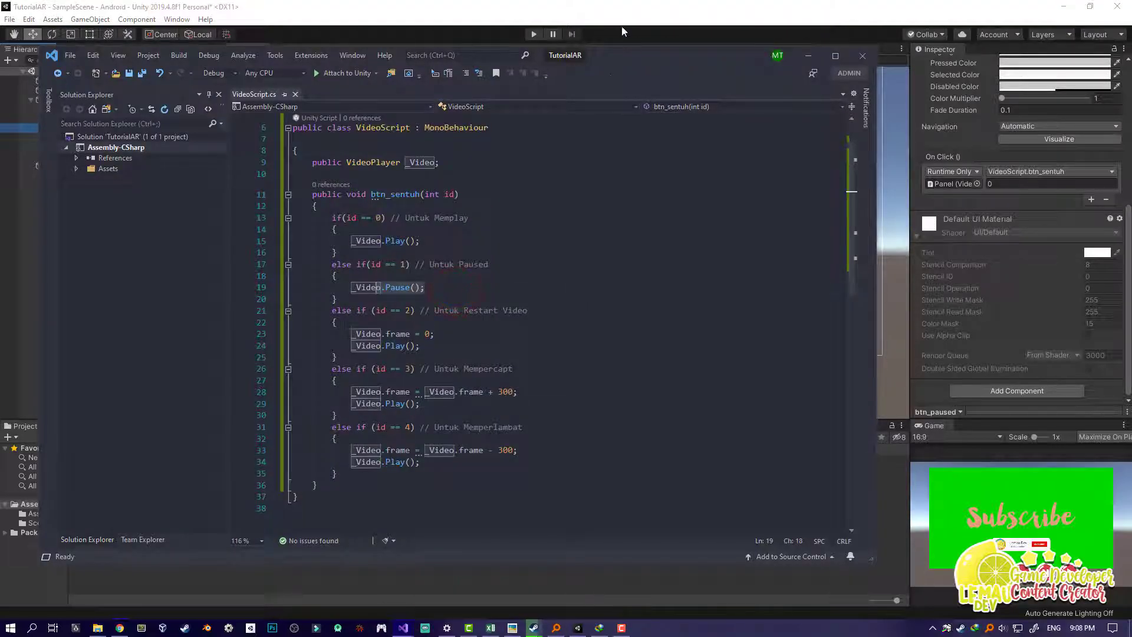
pyautogui.click(626, 9)
pyautogui.click(1000, 183)
pyautogui.write('1')
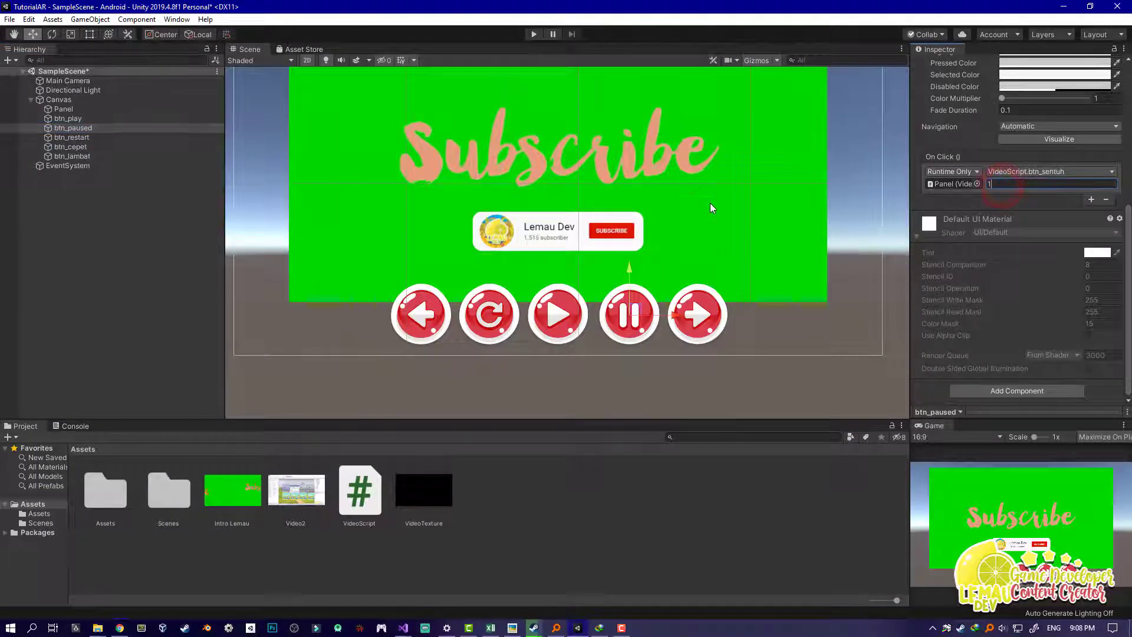
# Set the On Click IDs: btn_restart 2, btn_cepet 3, btn_lambat 4
pyautogui.click(73, 136)
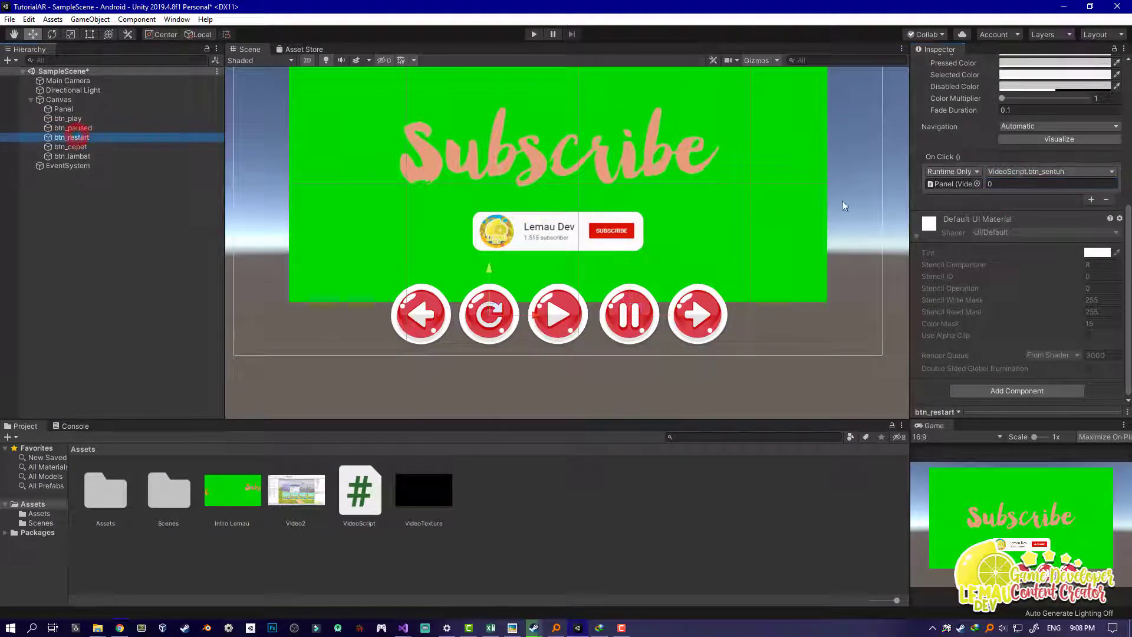
pyautogui.click(1000, 183)
pyautogui.write('2')
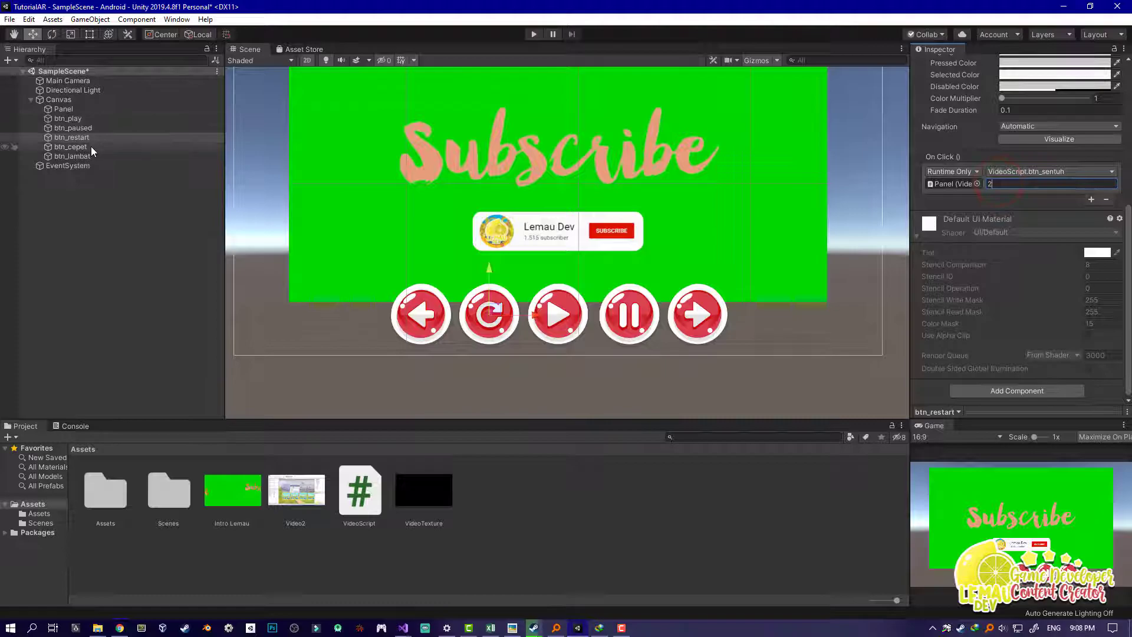
pyautogui.click(77, 147)
pyautogui.click(1015, 184)
pyautogui.write('3')
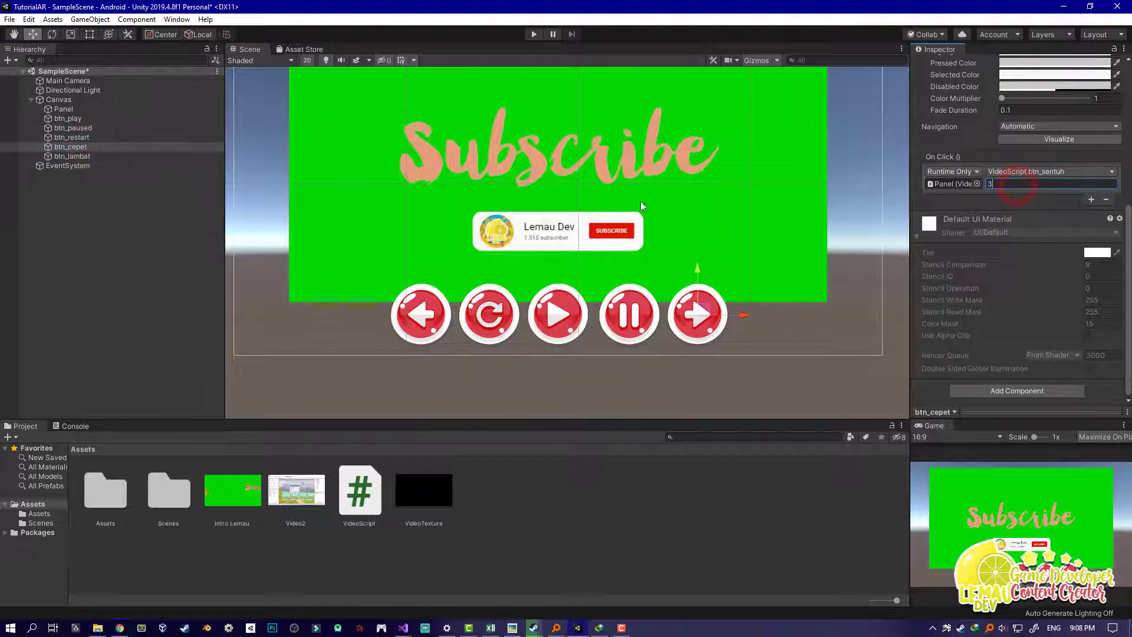
pyautogui.click(76, 155)
pyautogui.click(1004, 183)
pyautogui.write('4')
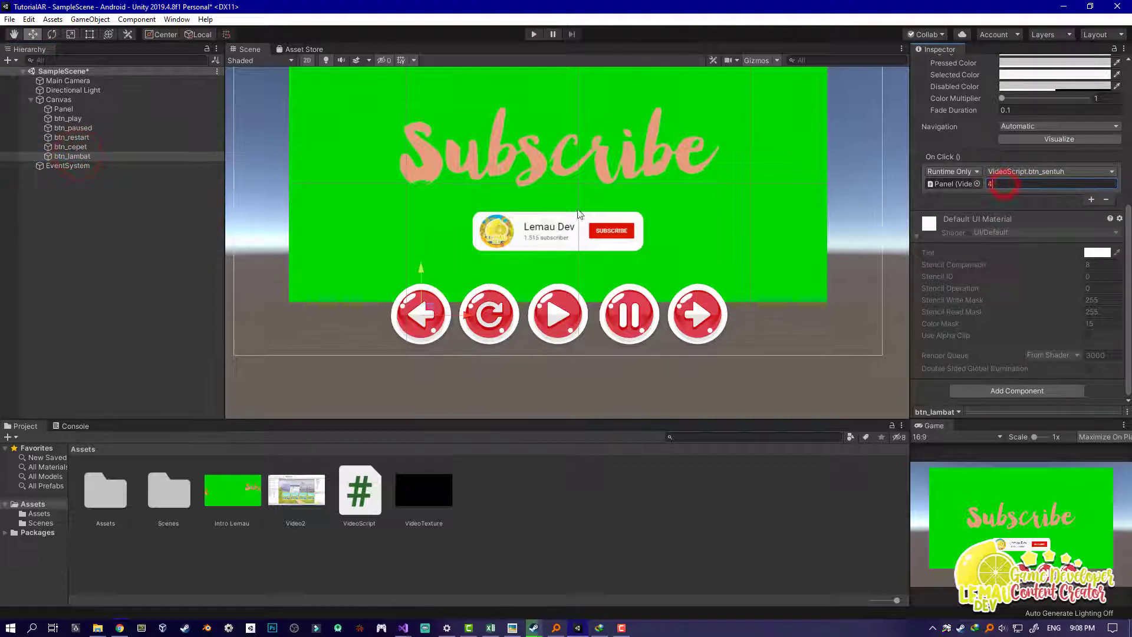
# Recentre the scene view on the video panel and save SampleScene
pyautogui.moveTo(578, 214); pyautogui.dragTo(545, 245, button='middle')
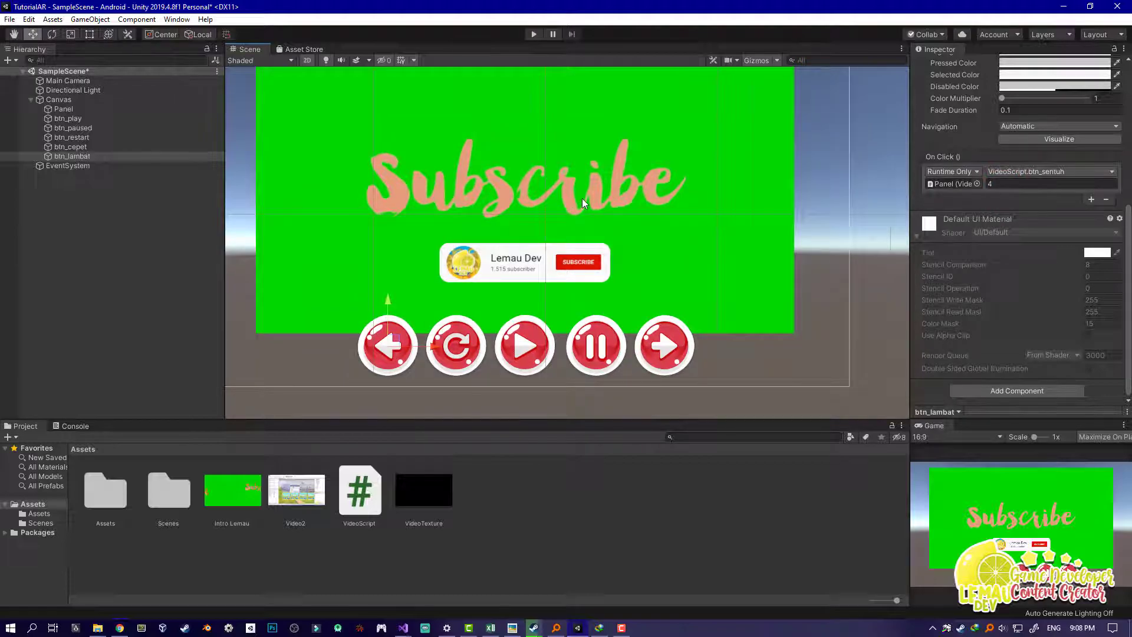
pyautogui.moveTo(582, 198); pyautogui.dragTo(618, 201, button='middle')
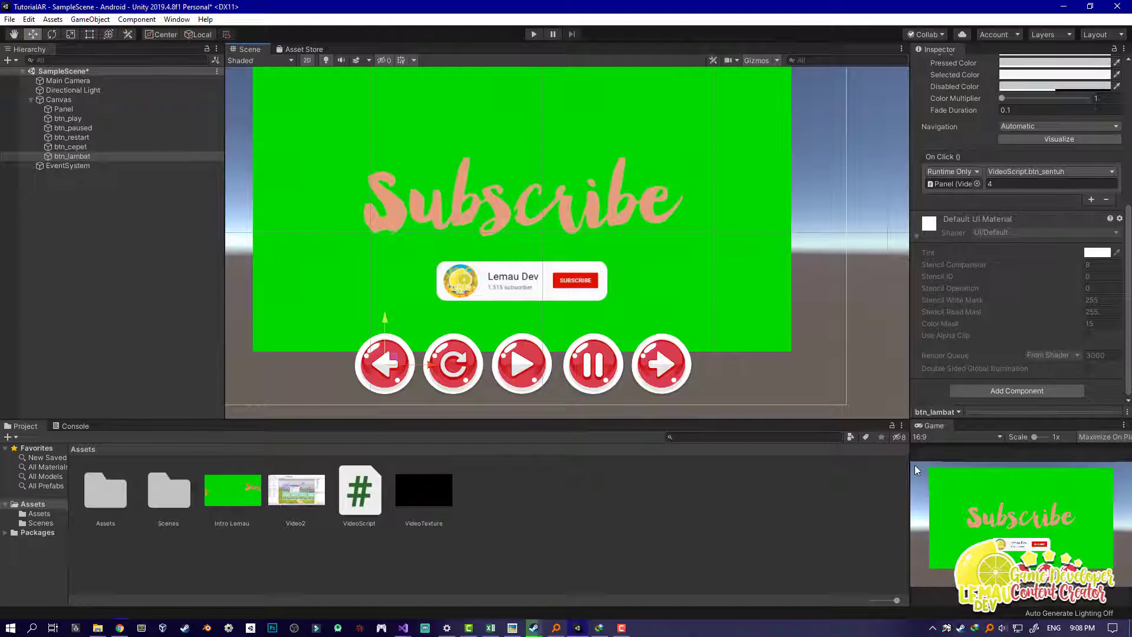
pyautogui.moveTo(911, 464); pyautogui.dragTo(871, 465)
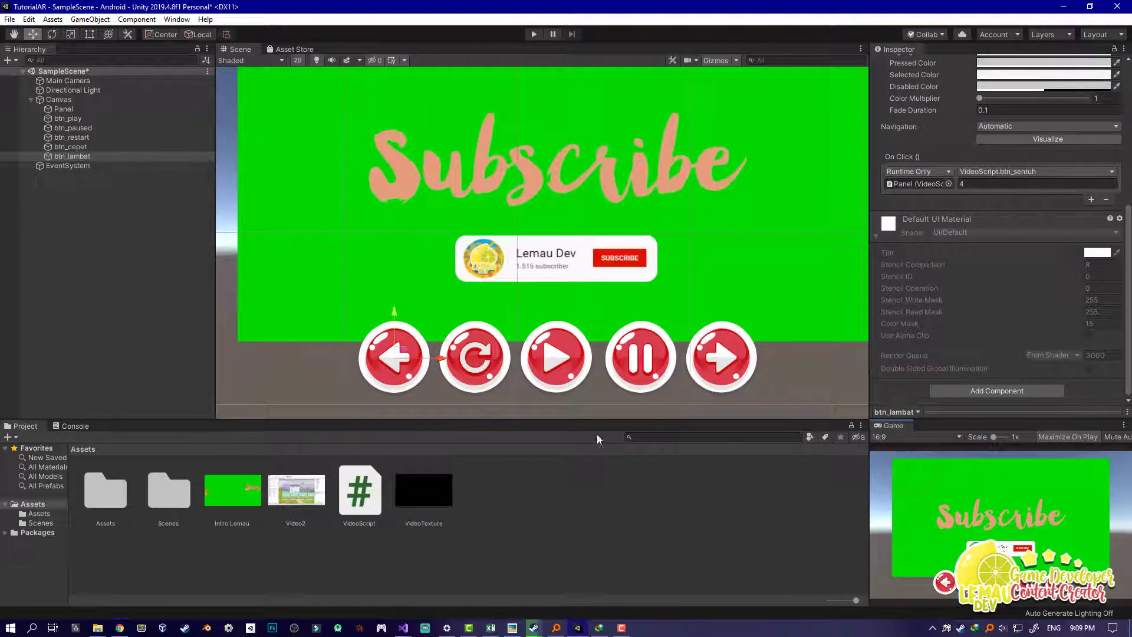
pyautogui.hotkey('ctrl', 's')
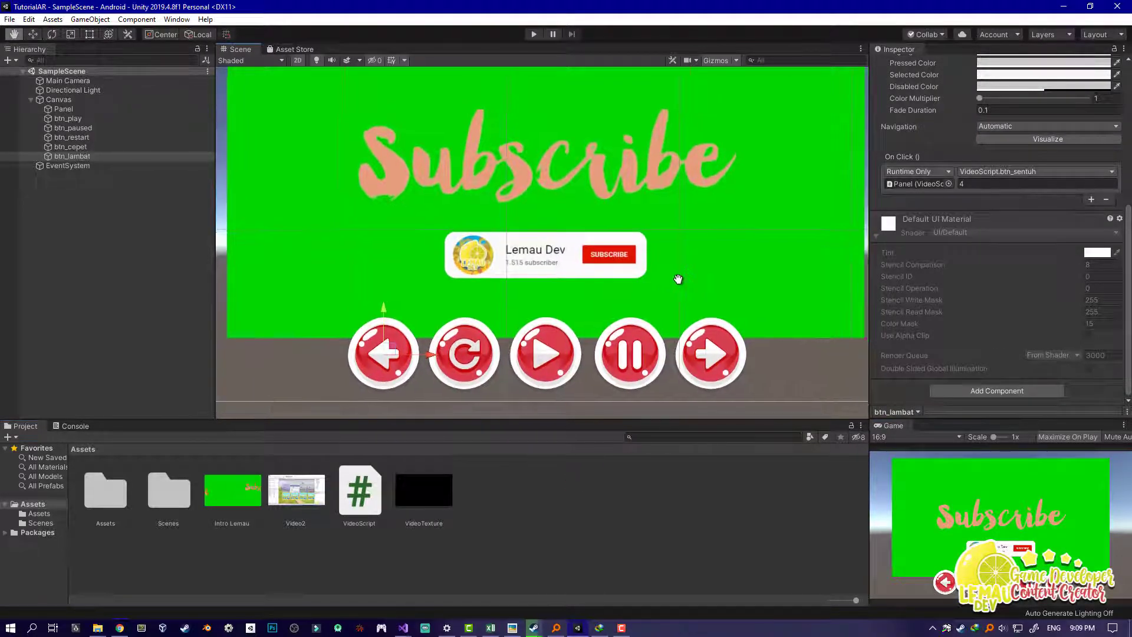
# Enter Play mode and test pause, play, and skipping the video forward
pyautogui.click(535, 34)
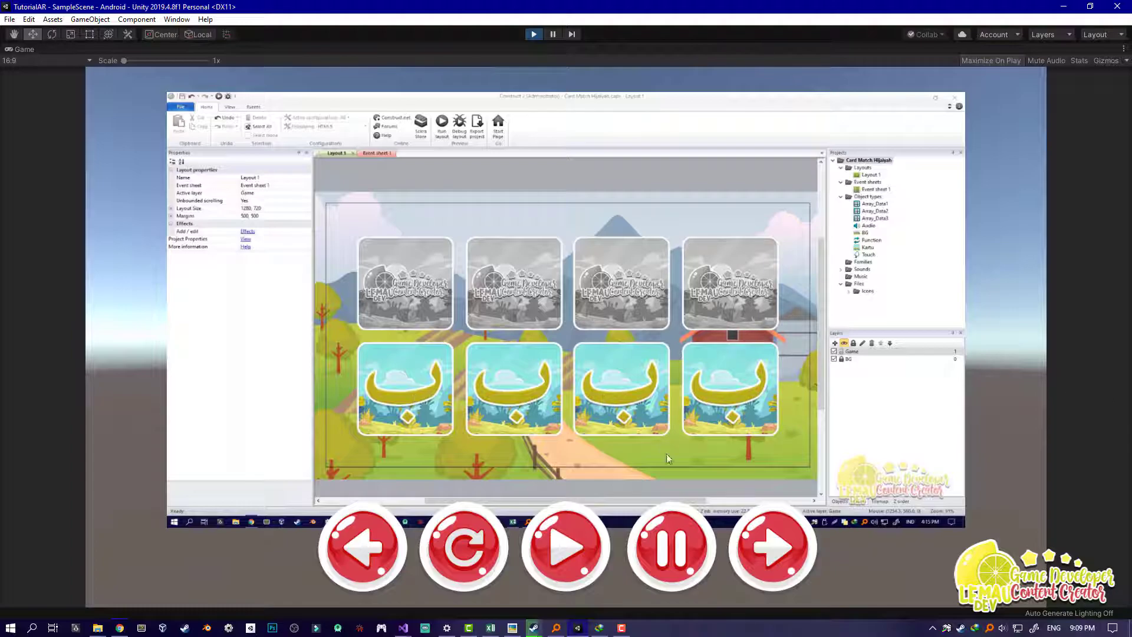
pyautogui.click(690, 558)
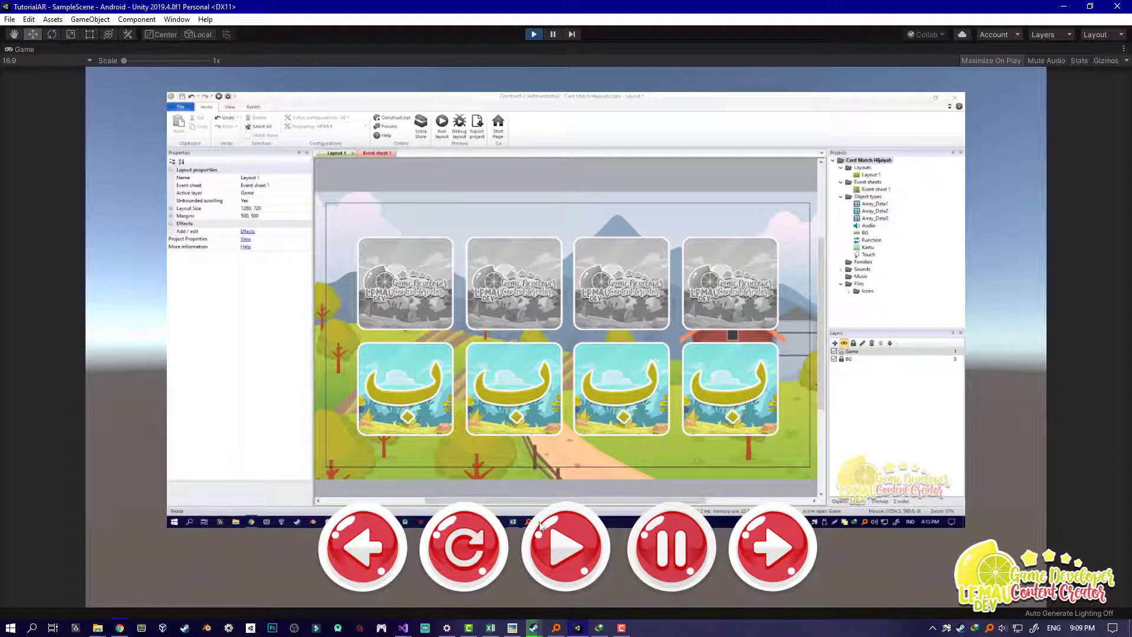
pyautogui.click(575, 542)
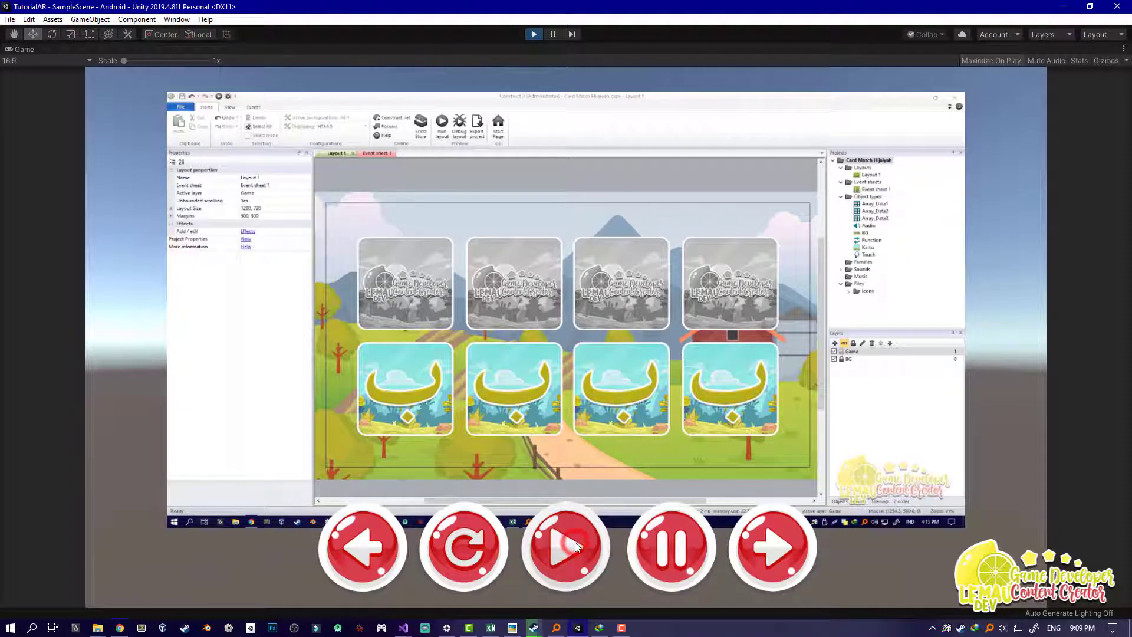
pyautogui.click(769, 546)
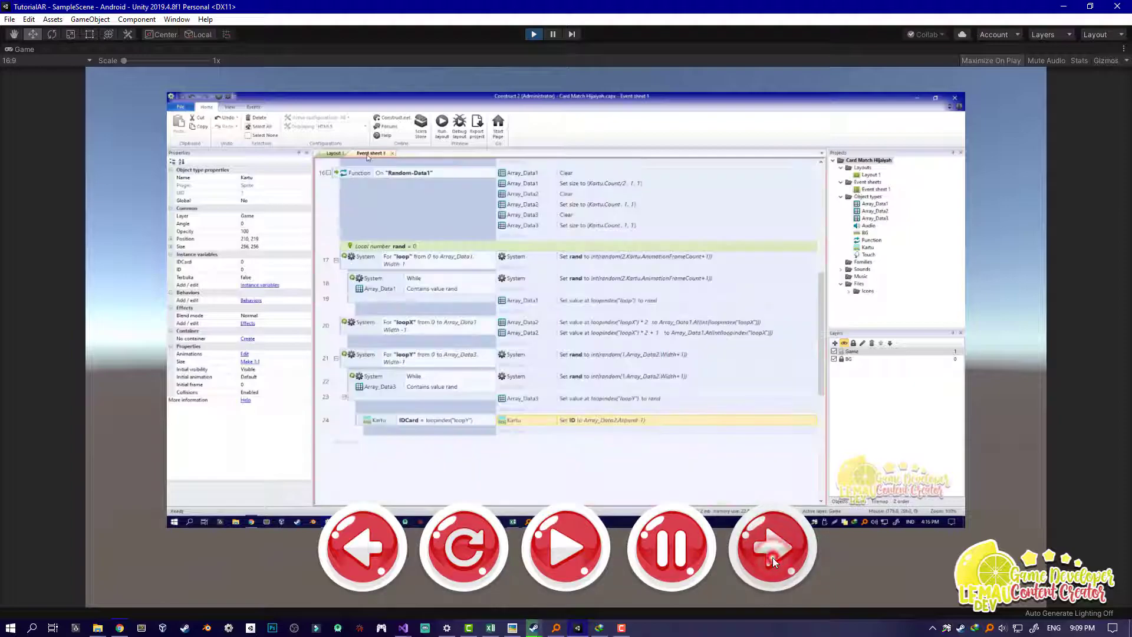
pyautogui.click(772, 557)
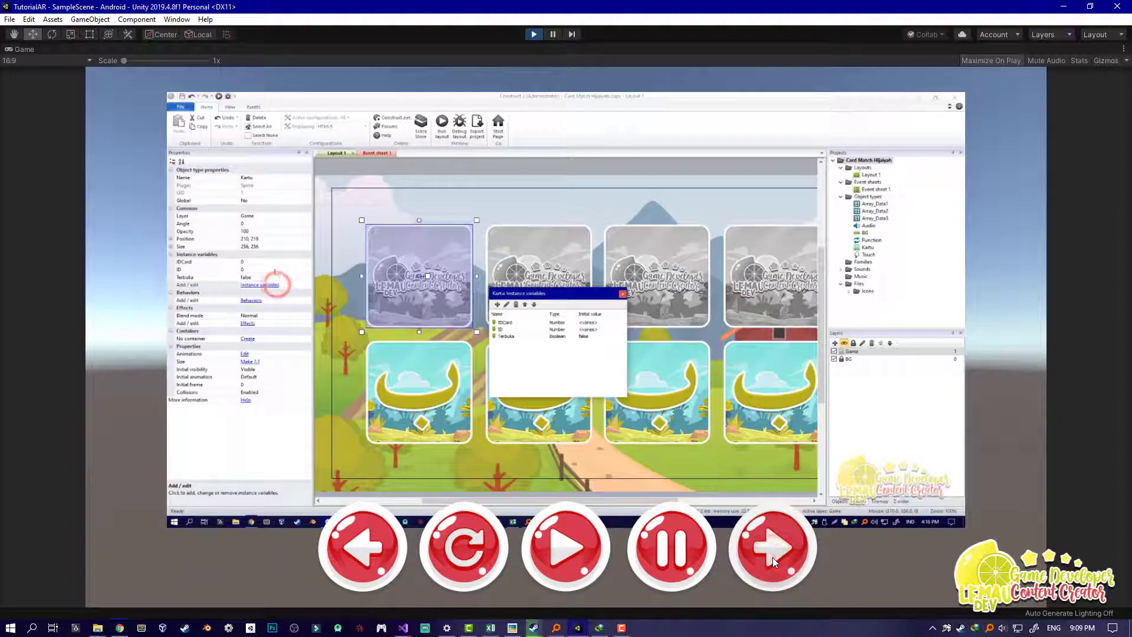
pyautogui.click(772, 557)
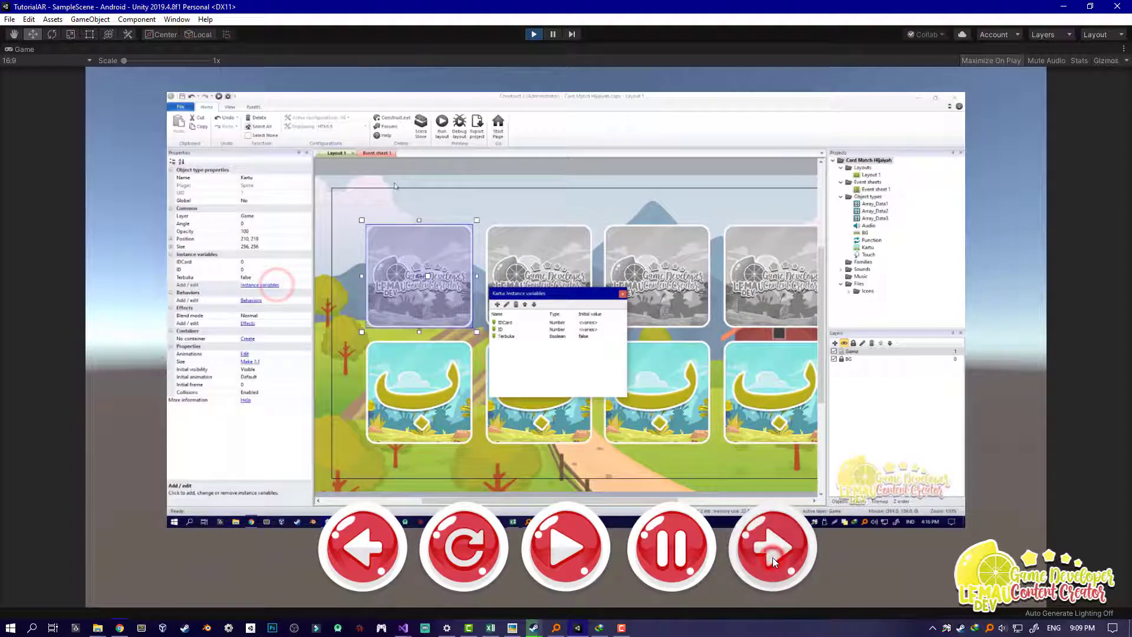
# Test jumping the video backward, forward again, and restarting it
pyautogui.click(376, 547)
pyautogui.click(376, 547)
pyautogui.click(376, 547)
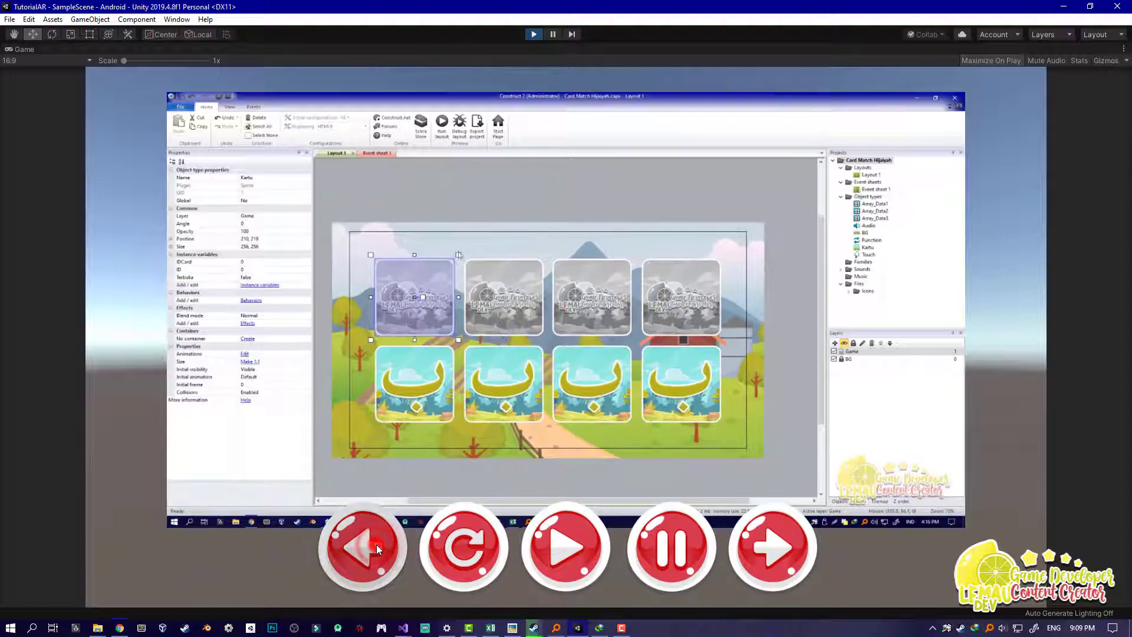
pyautogui.click(376, 543)
pyautogui.click(377, 543)
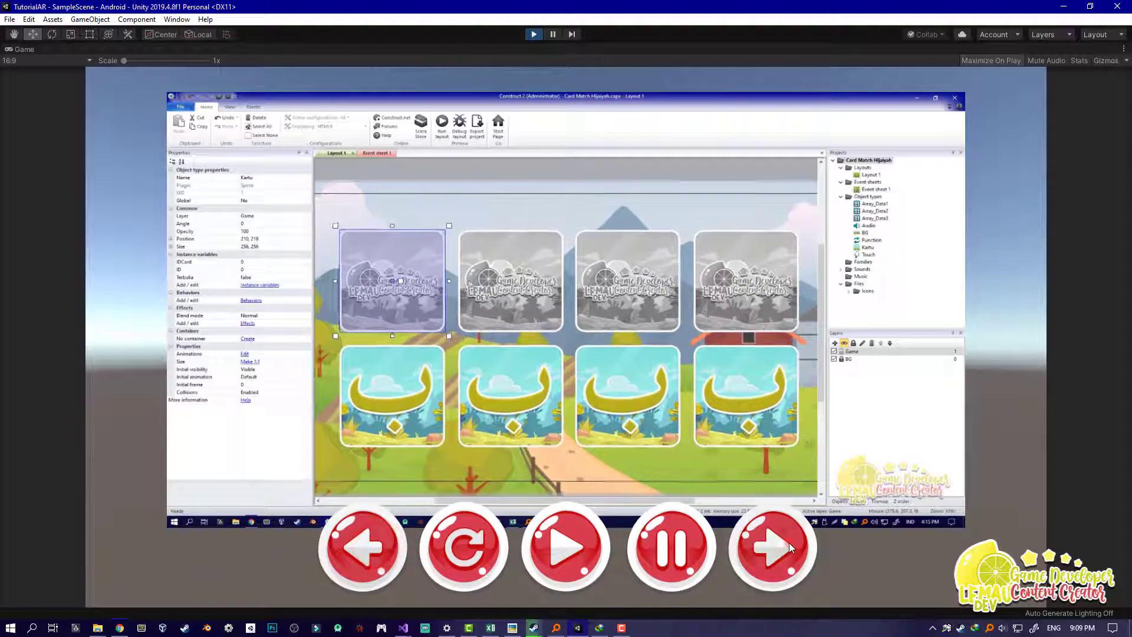
pyautogui.click(788, 542)
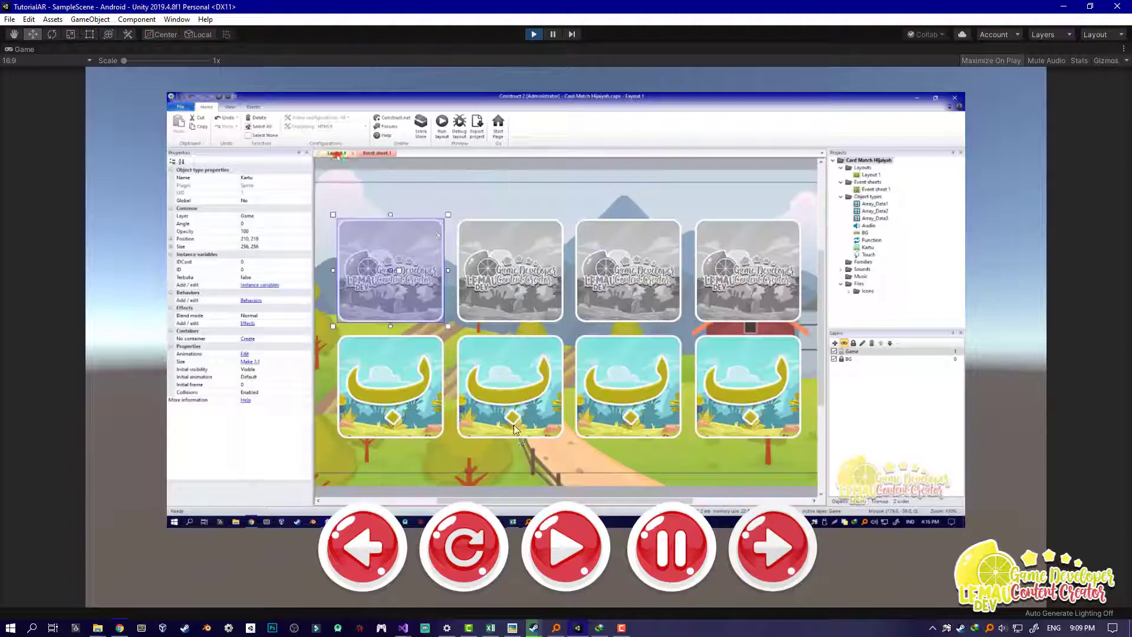
pyautogui.click(462, 524)
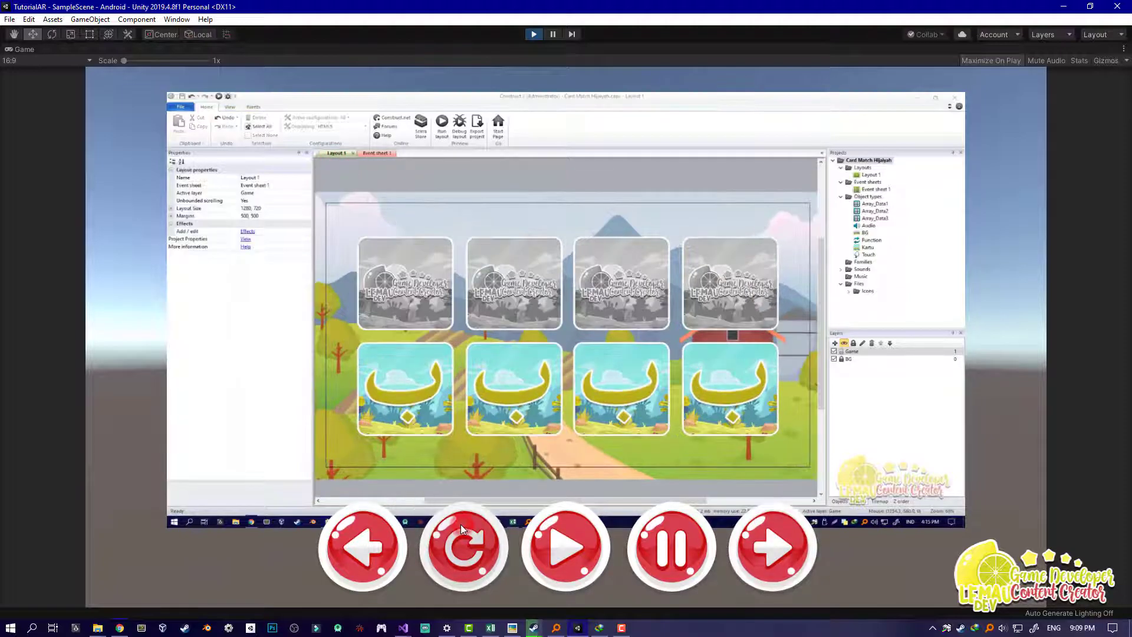
pyautogui.click(462, 525)
# Exit Play mode to return to editing SampleScene
pyautogui.click(534, 33)
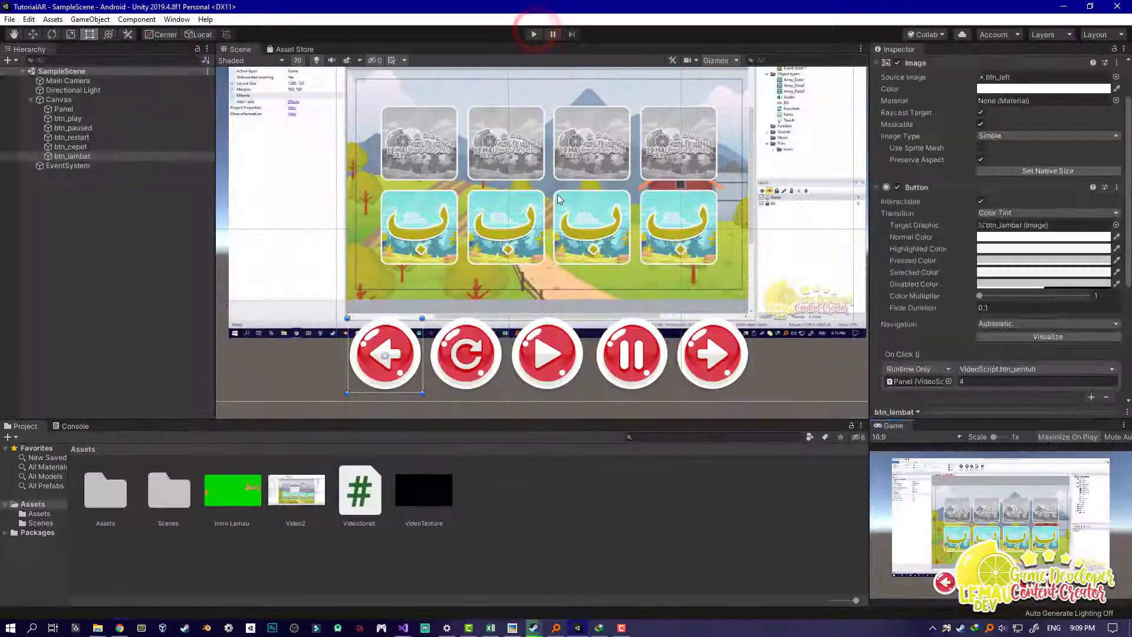